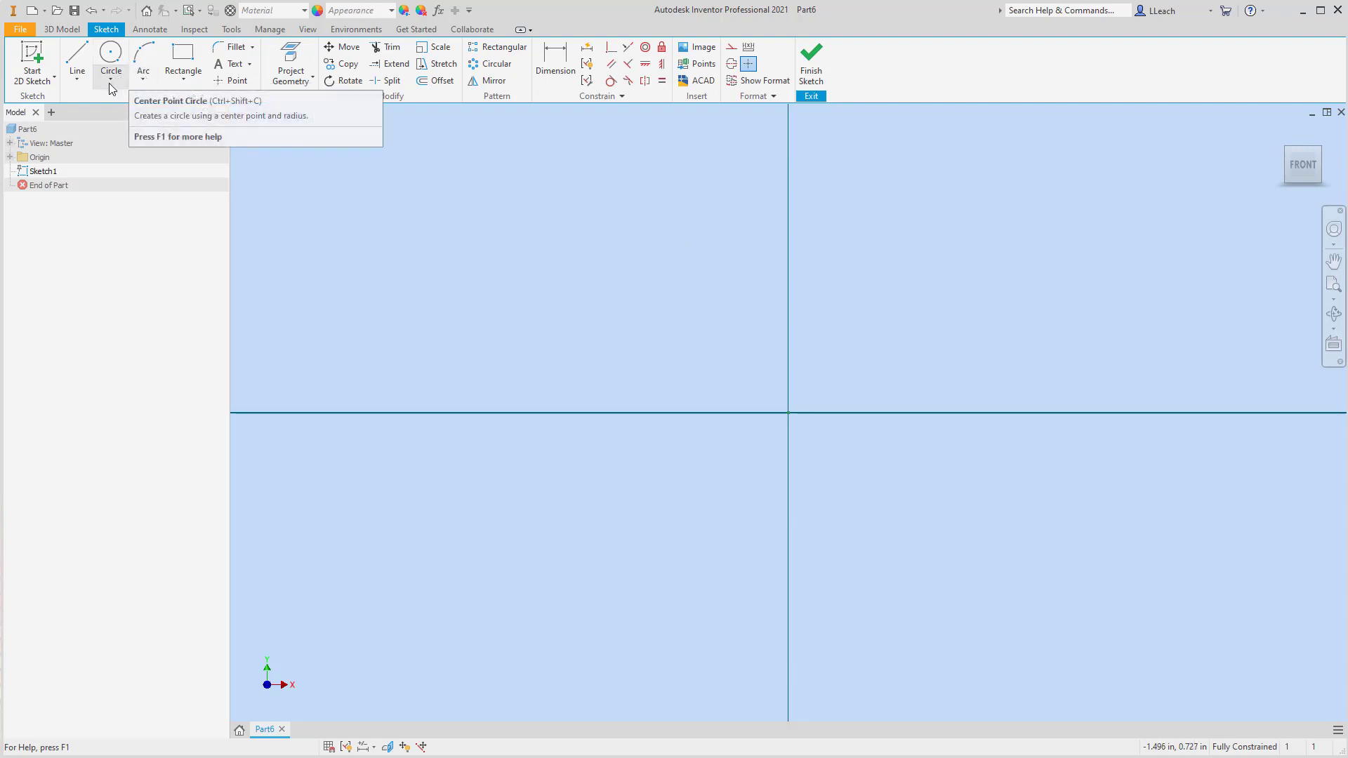
Sketch a center-point circle about 0.43 in in diameter, centered on the sketch origin
click(111, 79)
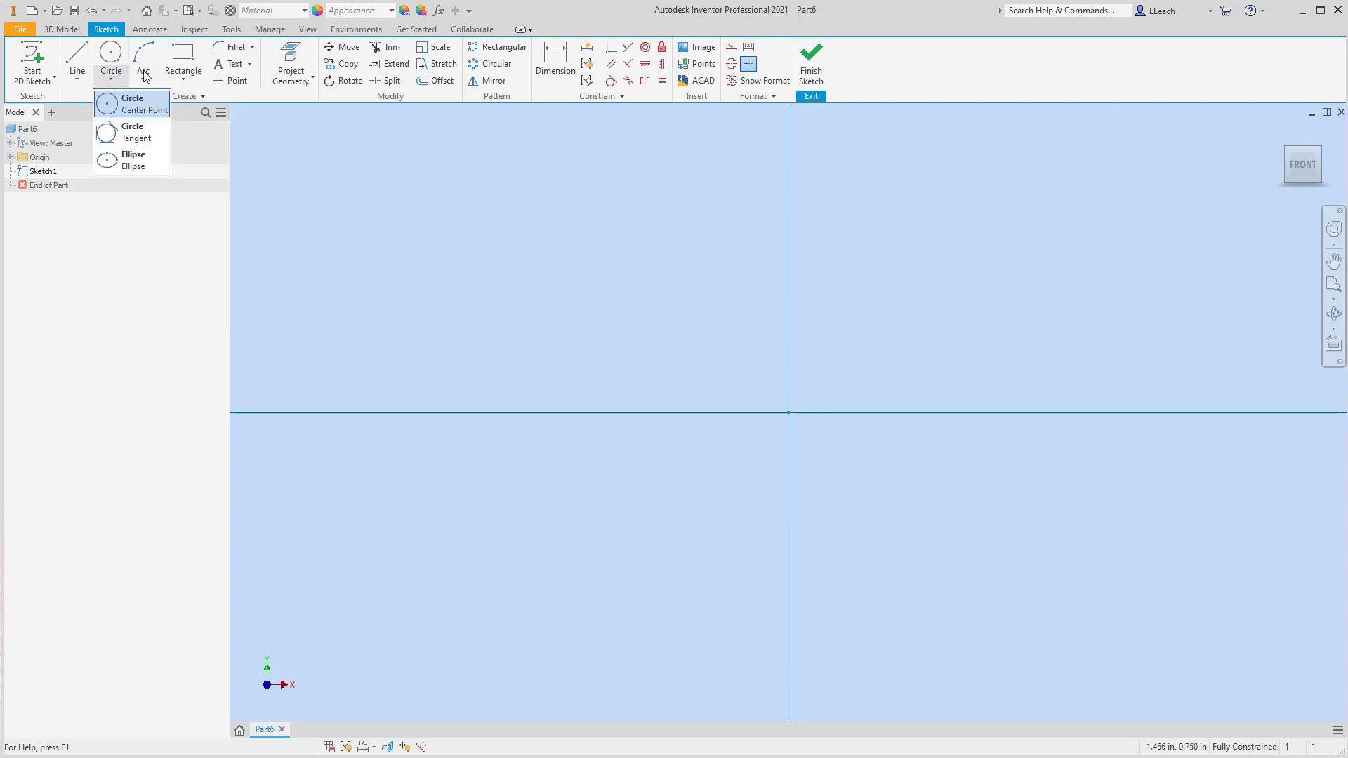
click(121, 103)
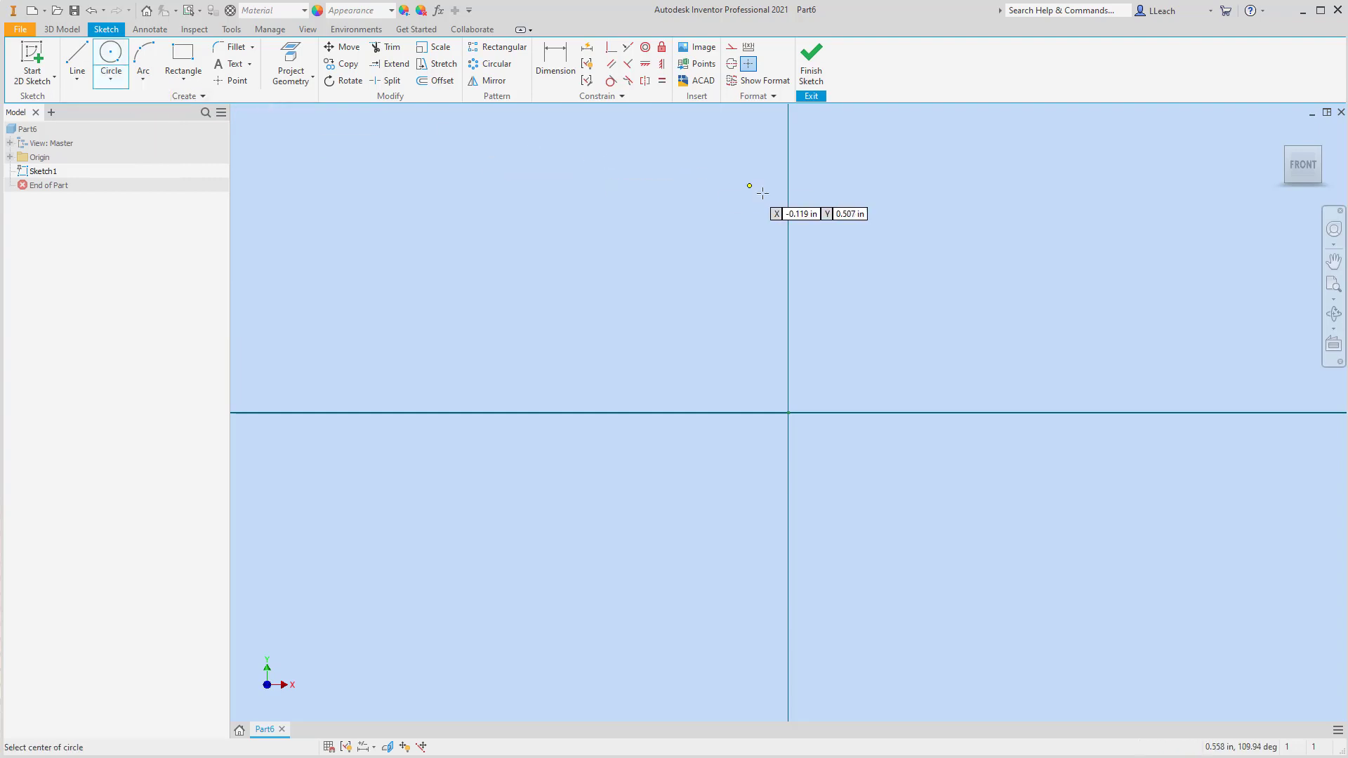
click(788, 413)
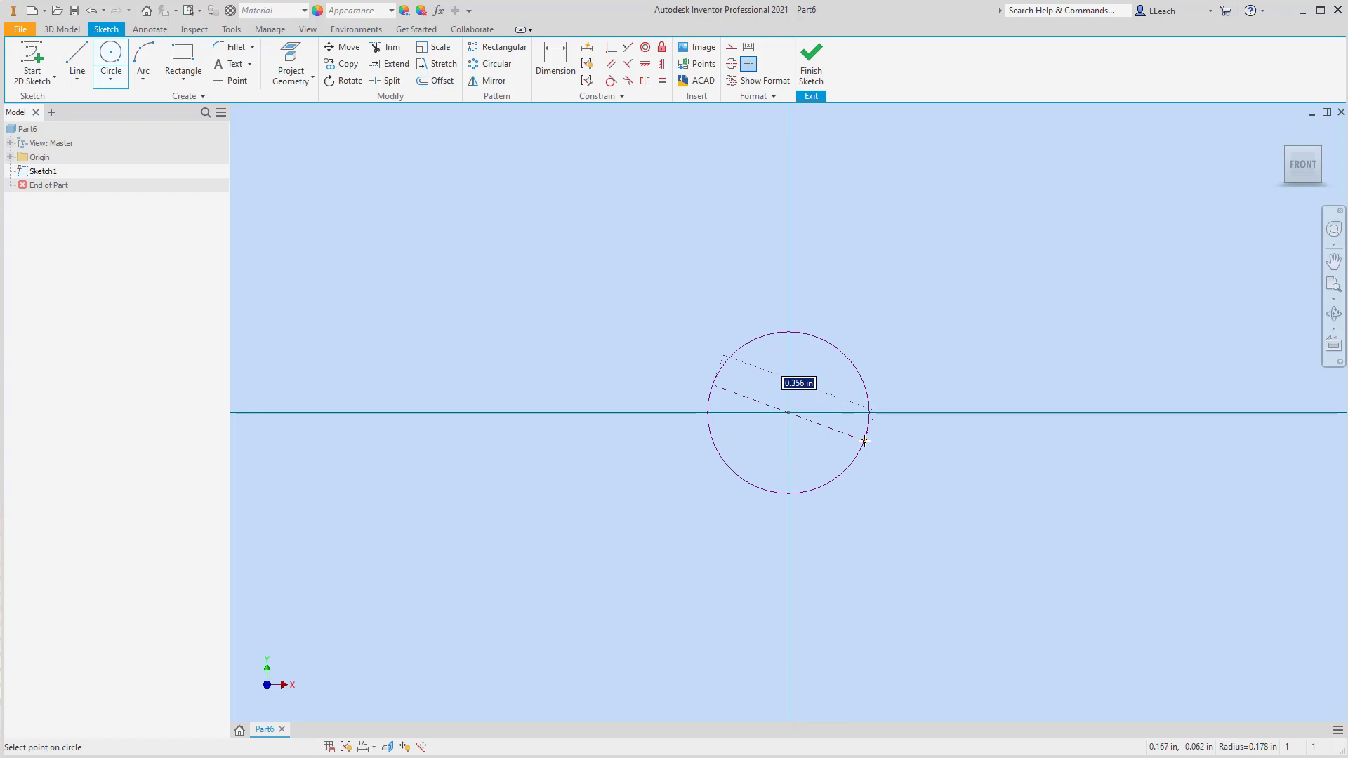
click(882, 440)
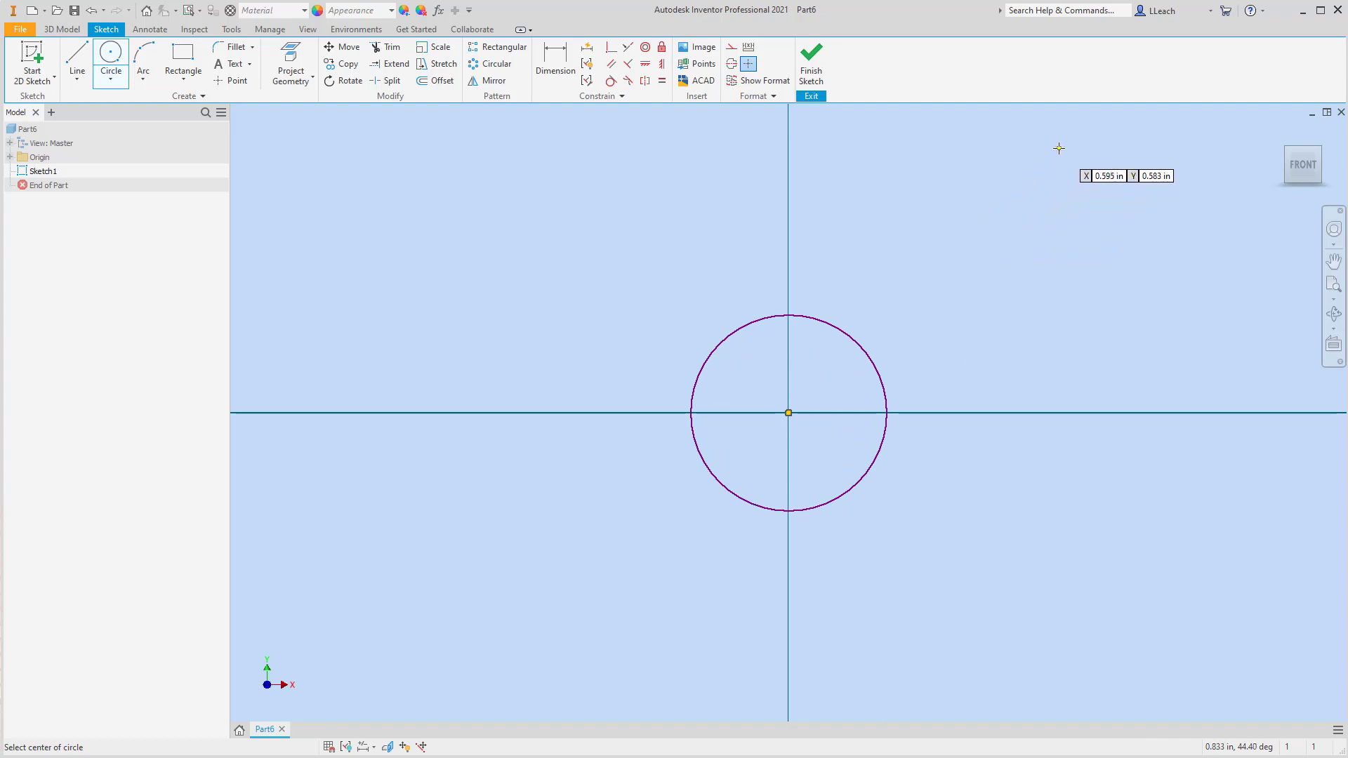
Dimension the circle at the origin with a diameter of 3 3/8 in
click(555, 64)
click(837, 331)
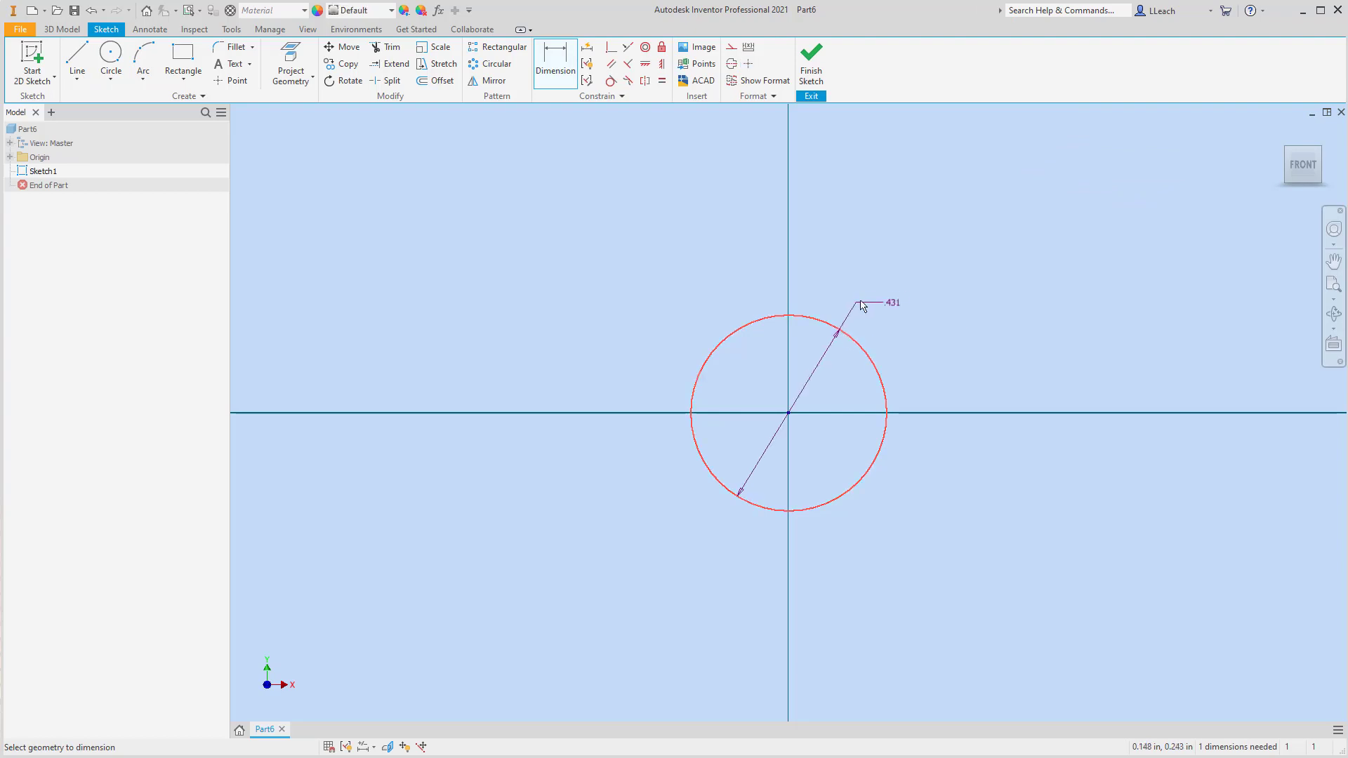
click(927, 296)
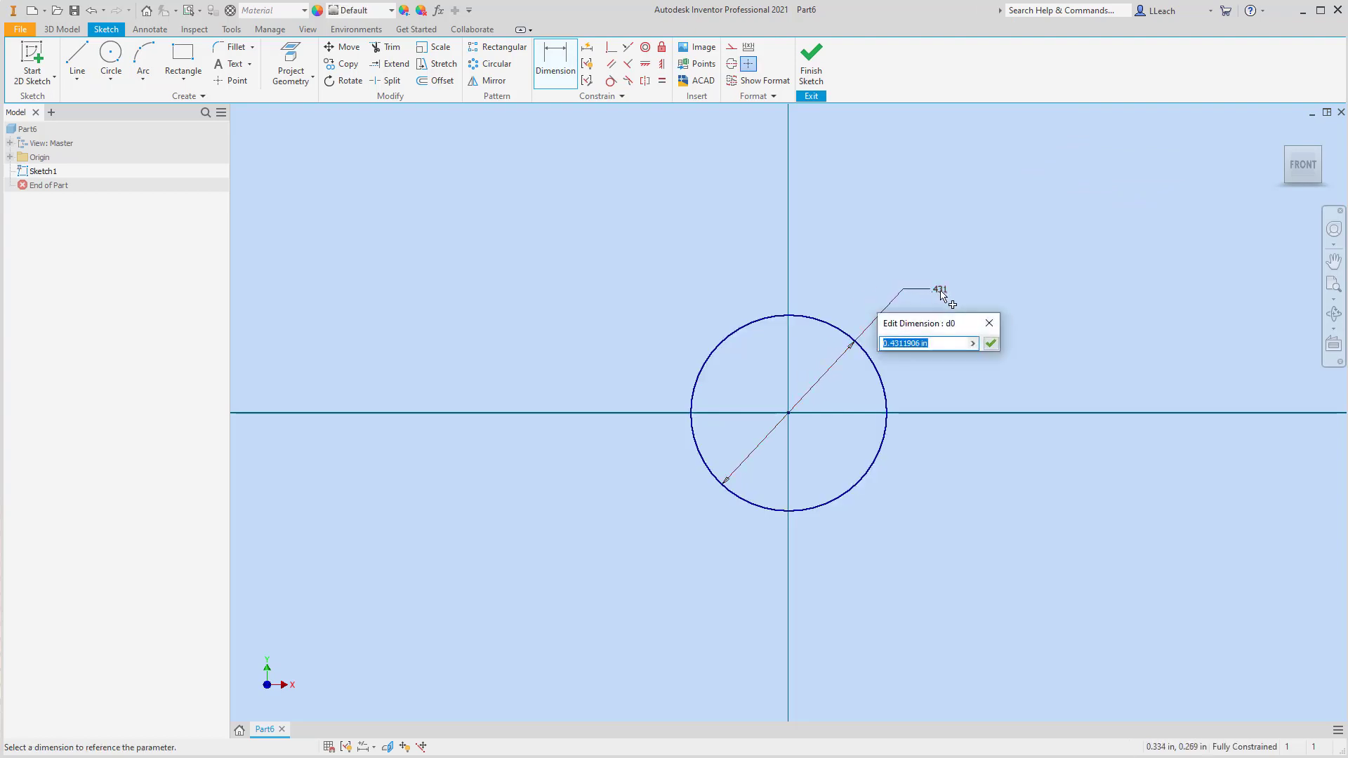
text(3 3/8)
key(Return)
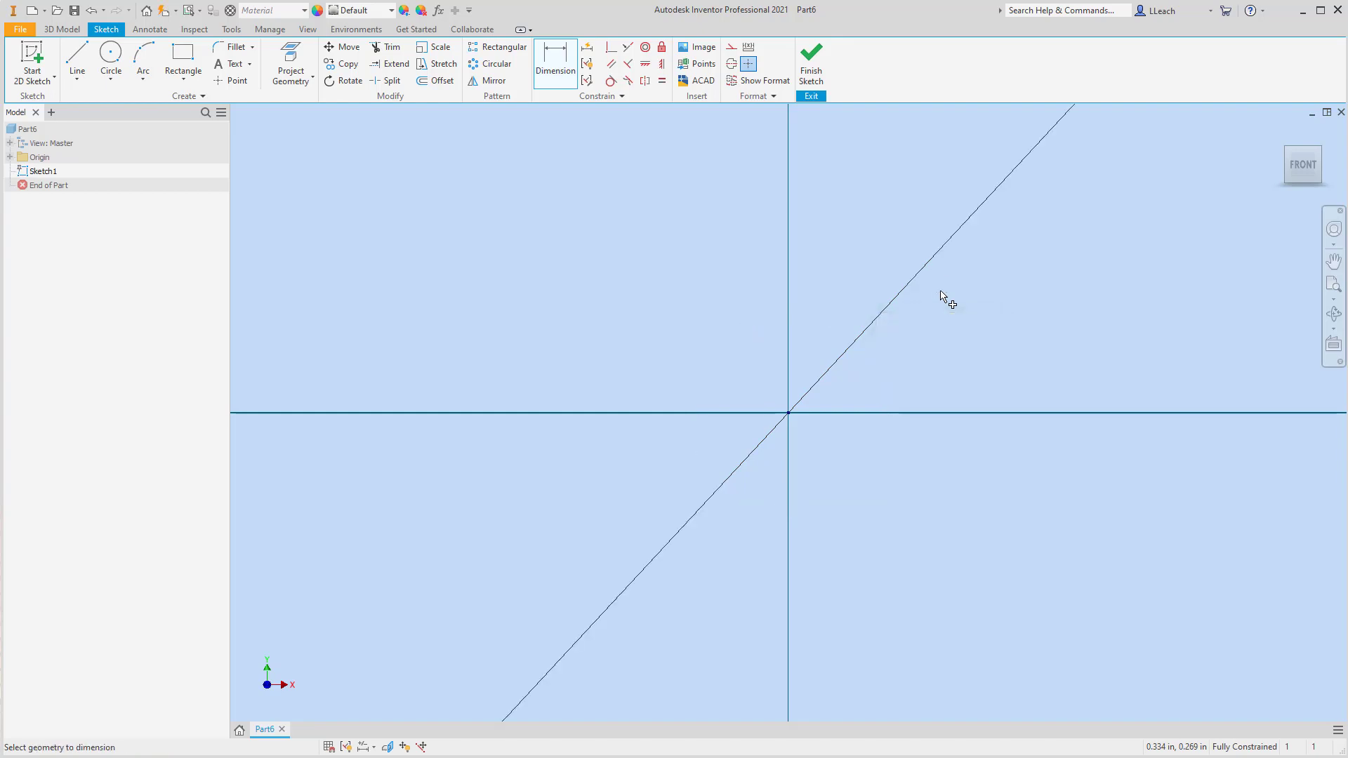
Sketch a smaller concentric circle about 1.9 in in diameter inside the 3 3/8 in circle at the origin
scroll(916, 368, down, 8)
middle_drag(916, 365, 760, 437)
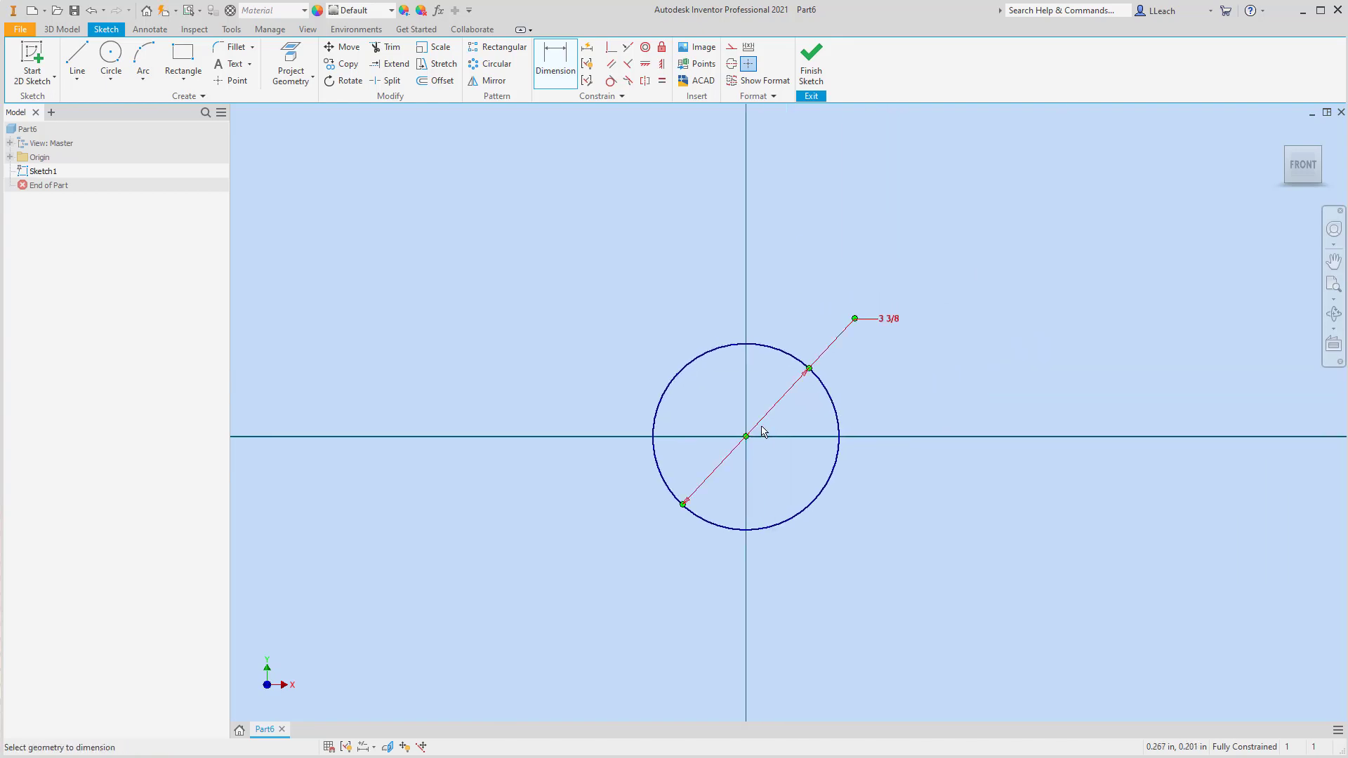
click(111, 78)
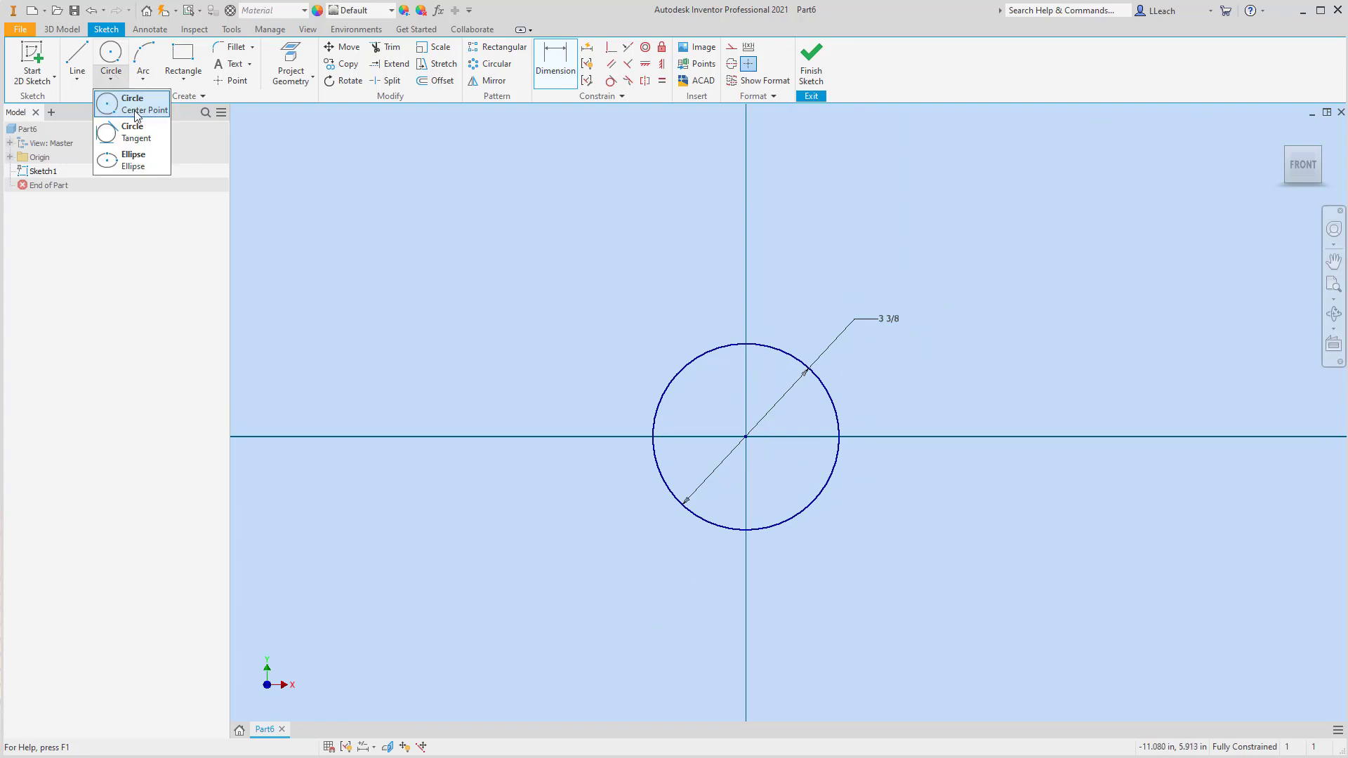
click(136, 108)
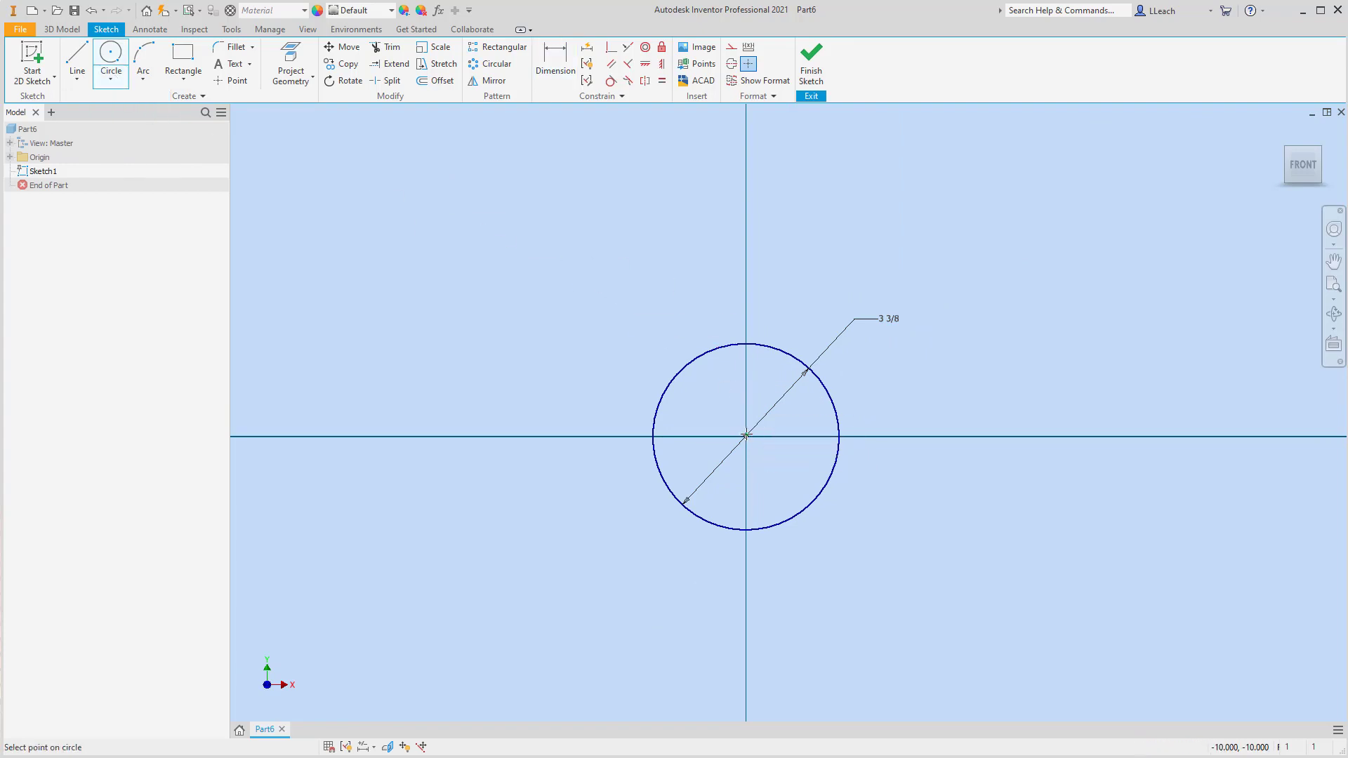
click(746, 436)
click(786, 464)
Dimension the inner circle at the origin with a diameter of 2 in
click(554, 69)
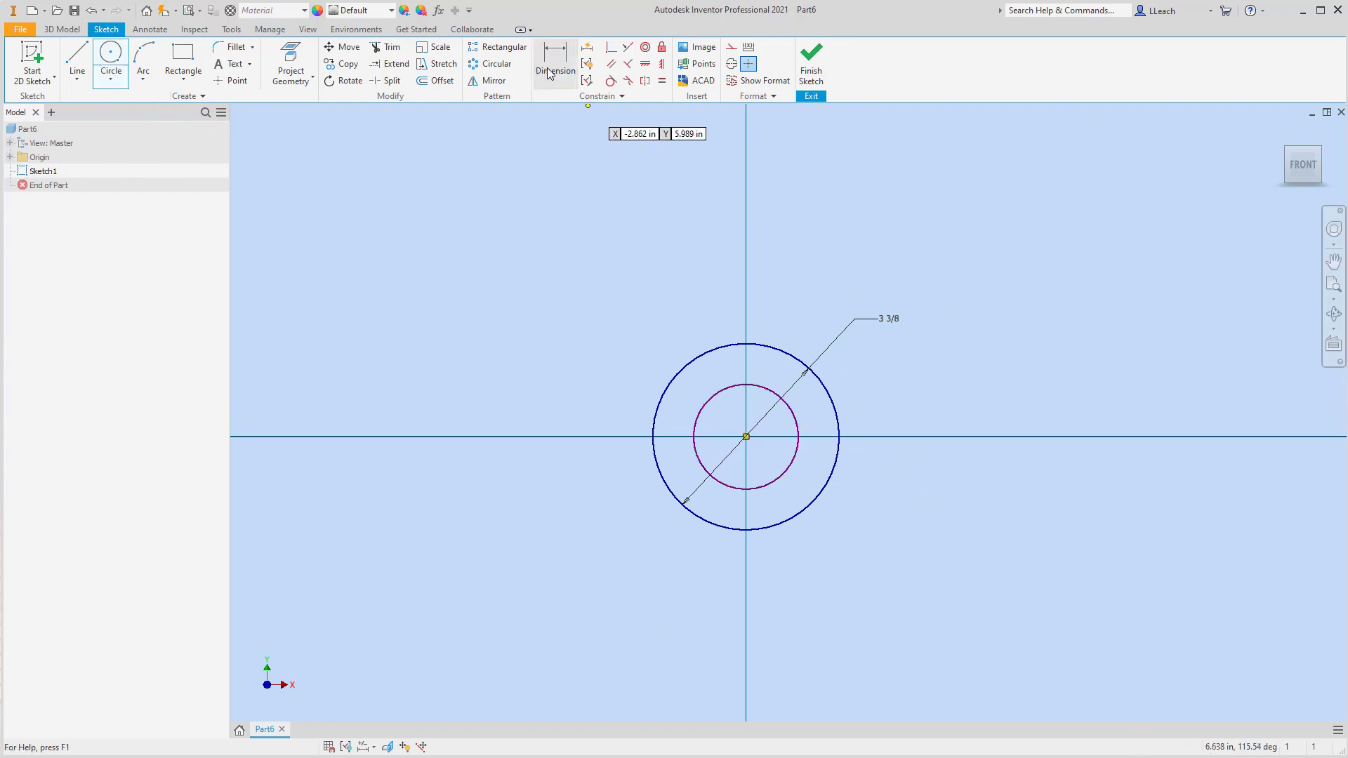
click(799, 415)
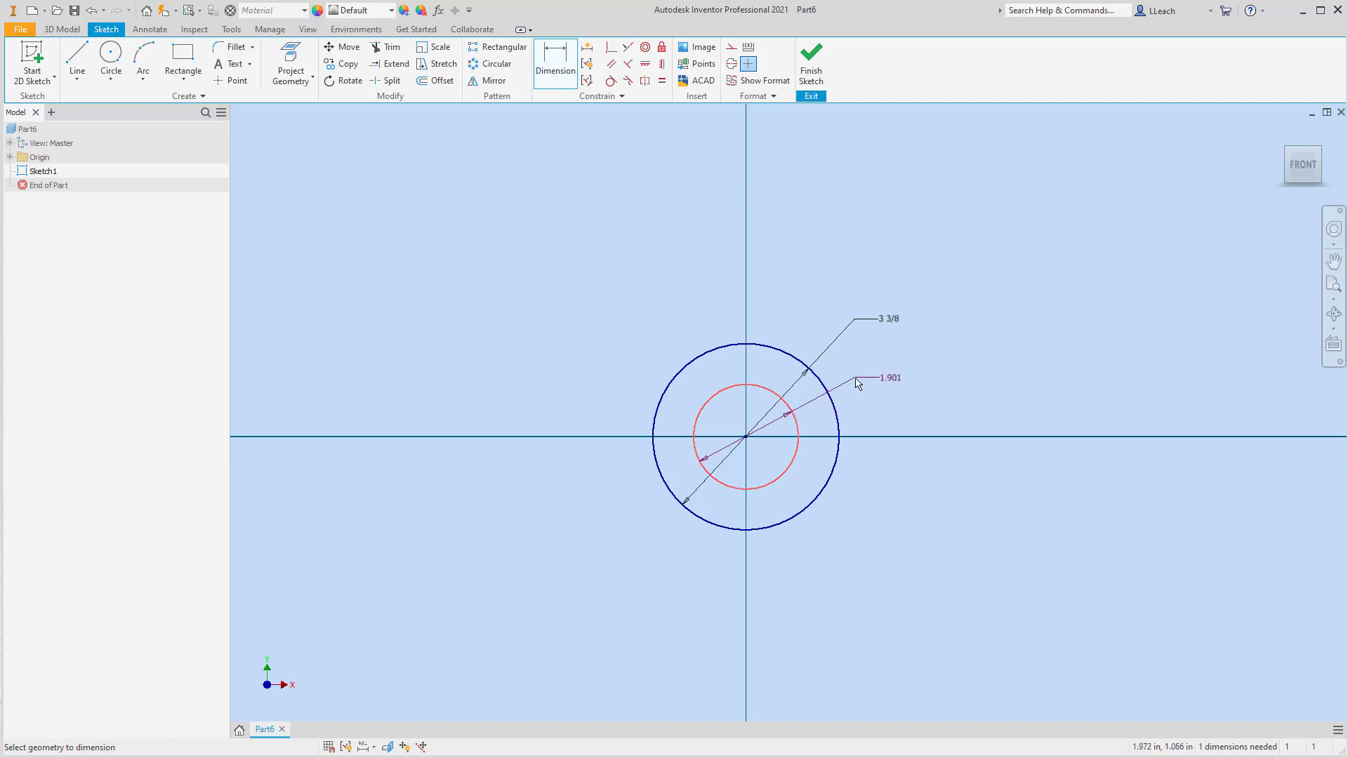
click(861, 378)
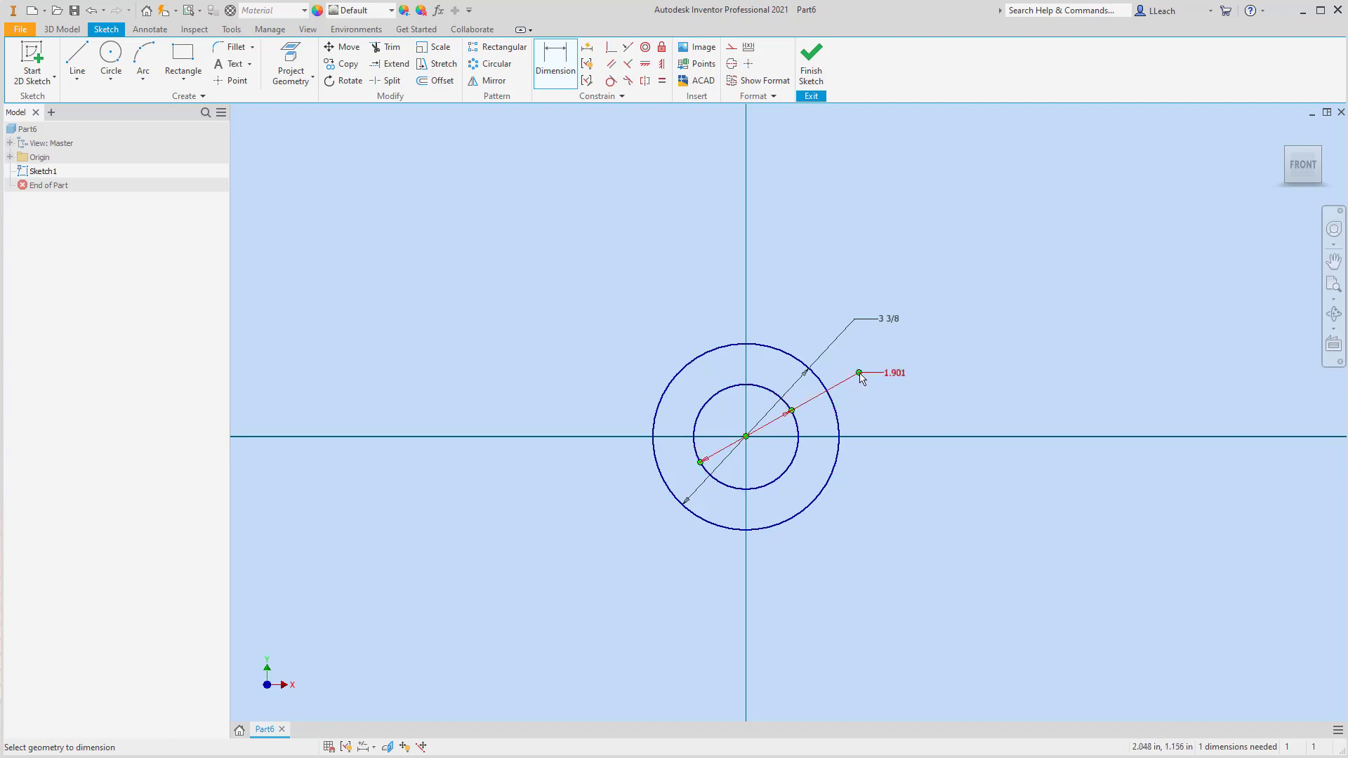
double_click(899, 376)
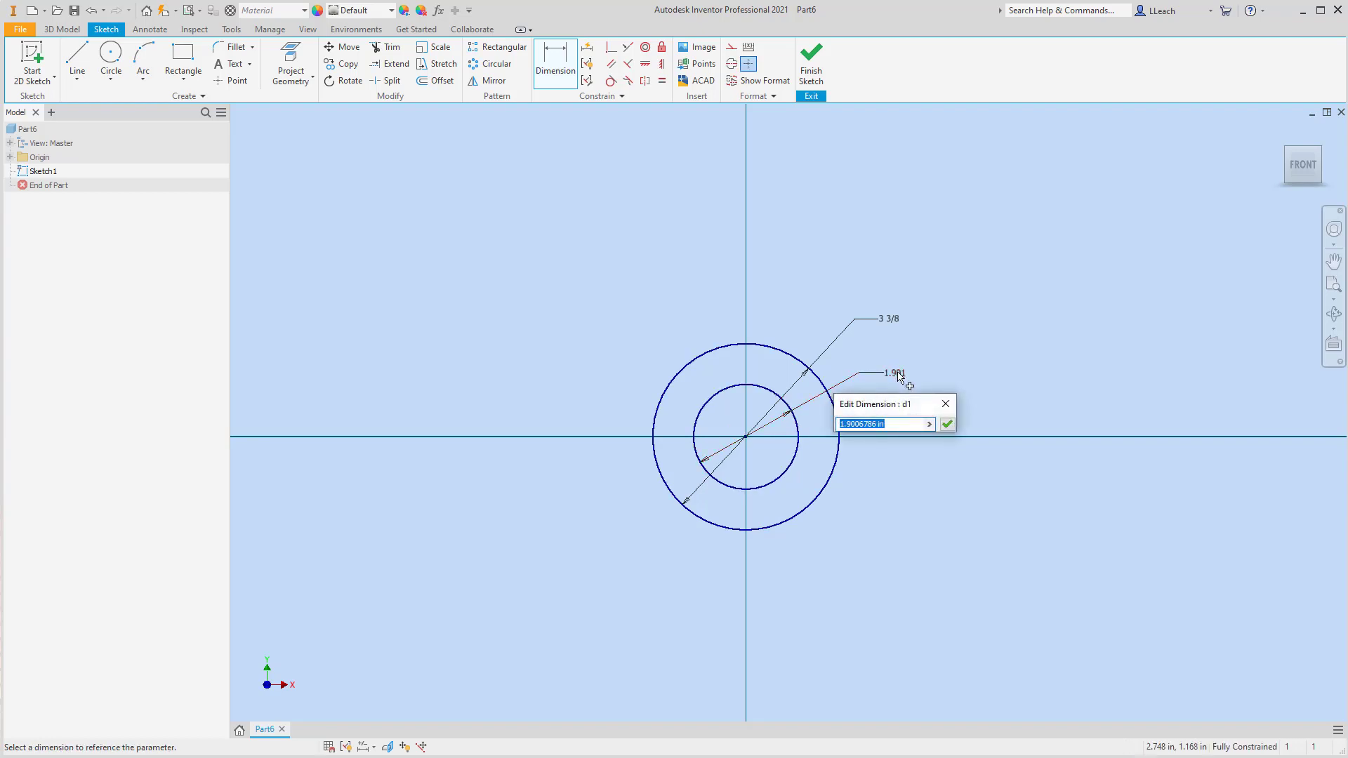
text(2)
click(950, 424)
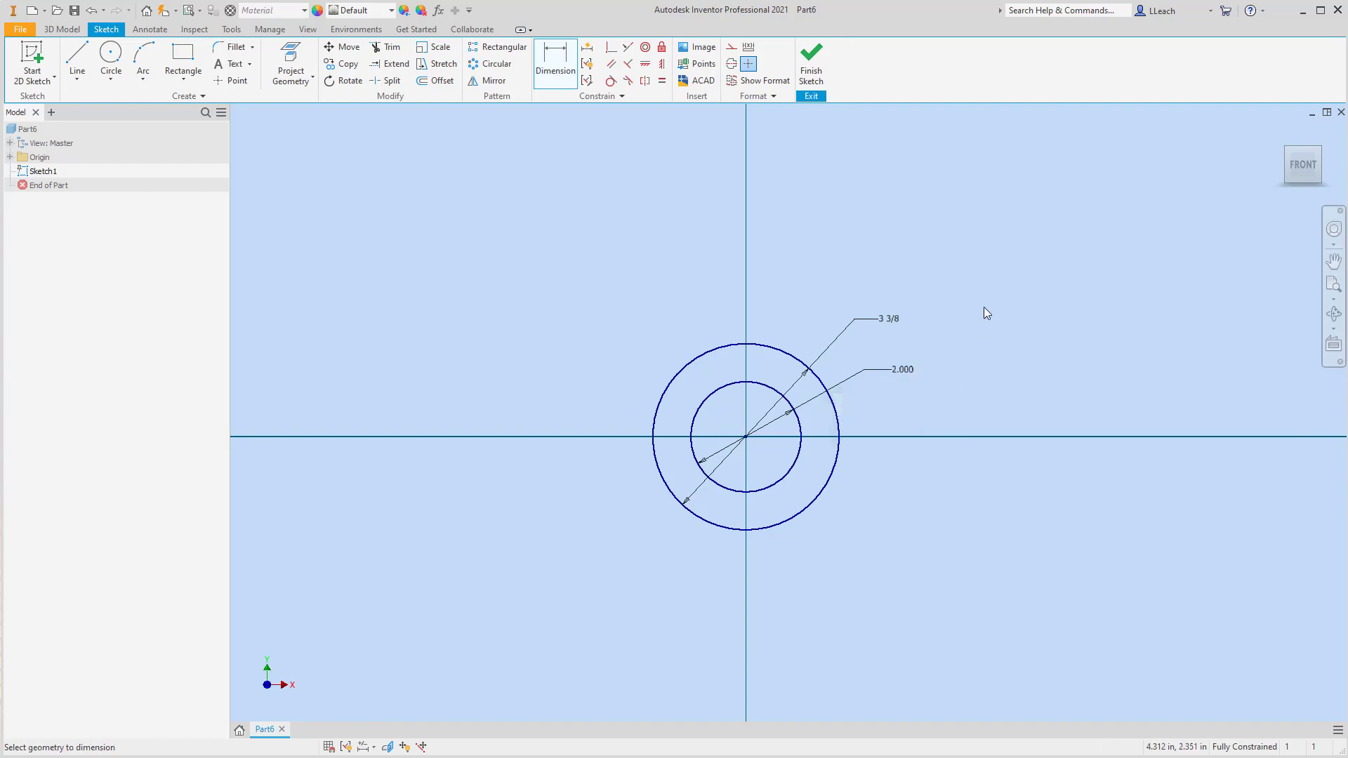
Draw a horizontal line 7 1/8 in long from the origin in the positive X direction
middle_drag(984, 306, 713, 285)
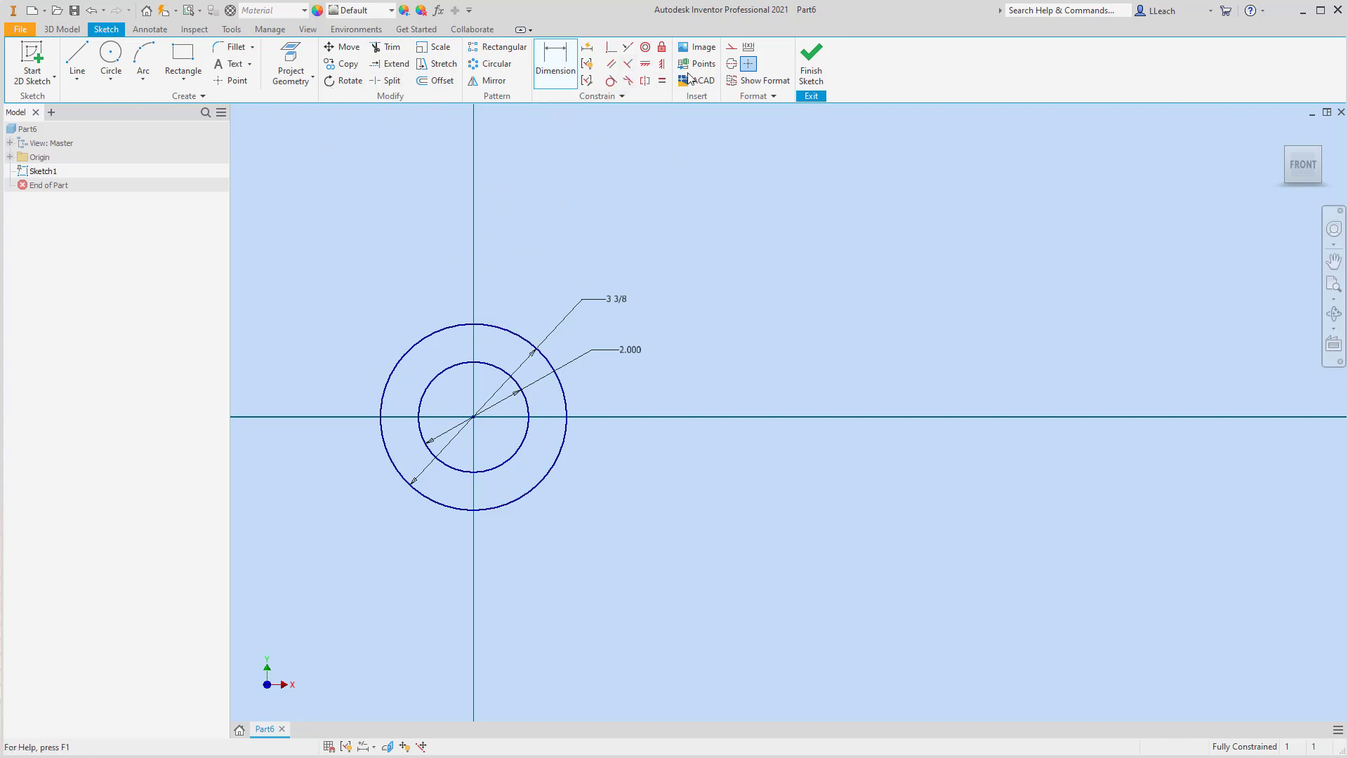
click(84, 89)
click(99, 101)
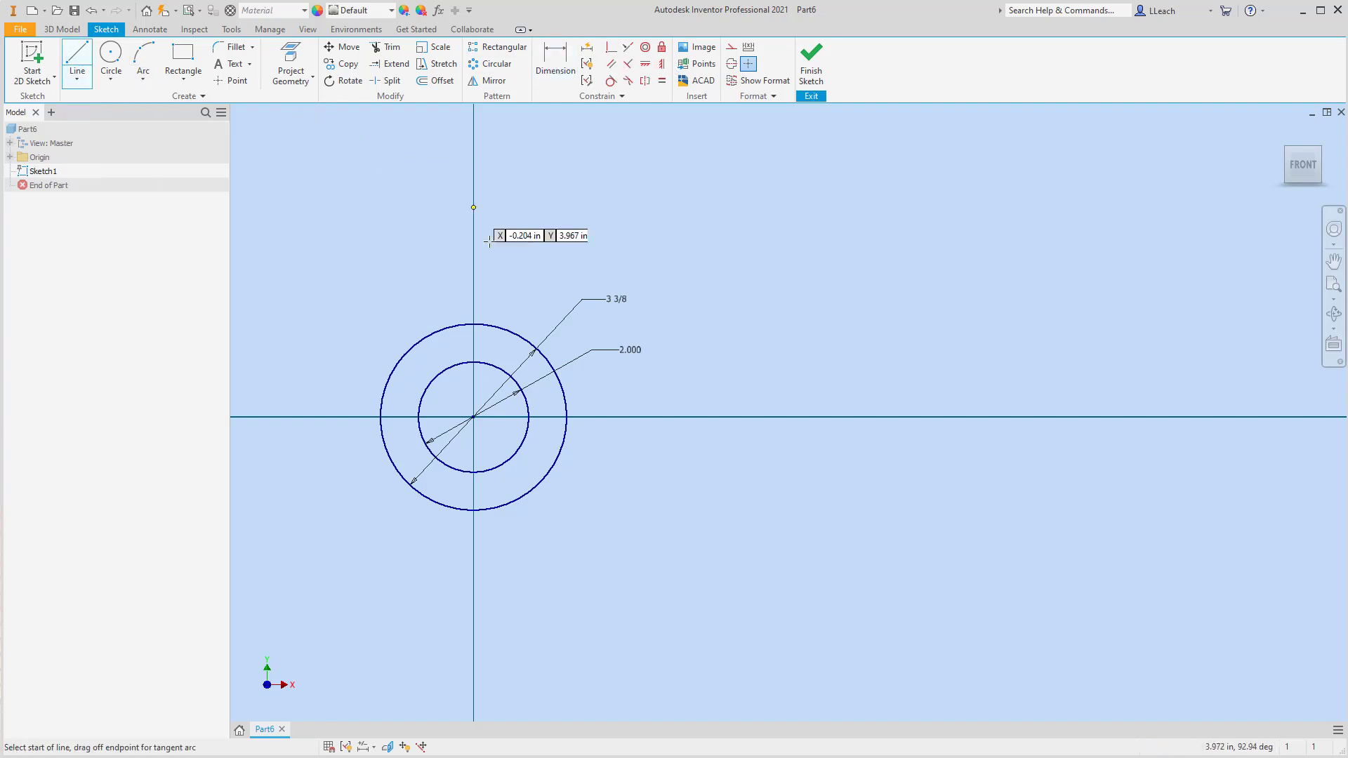
click(474, 416)
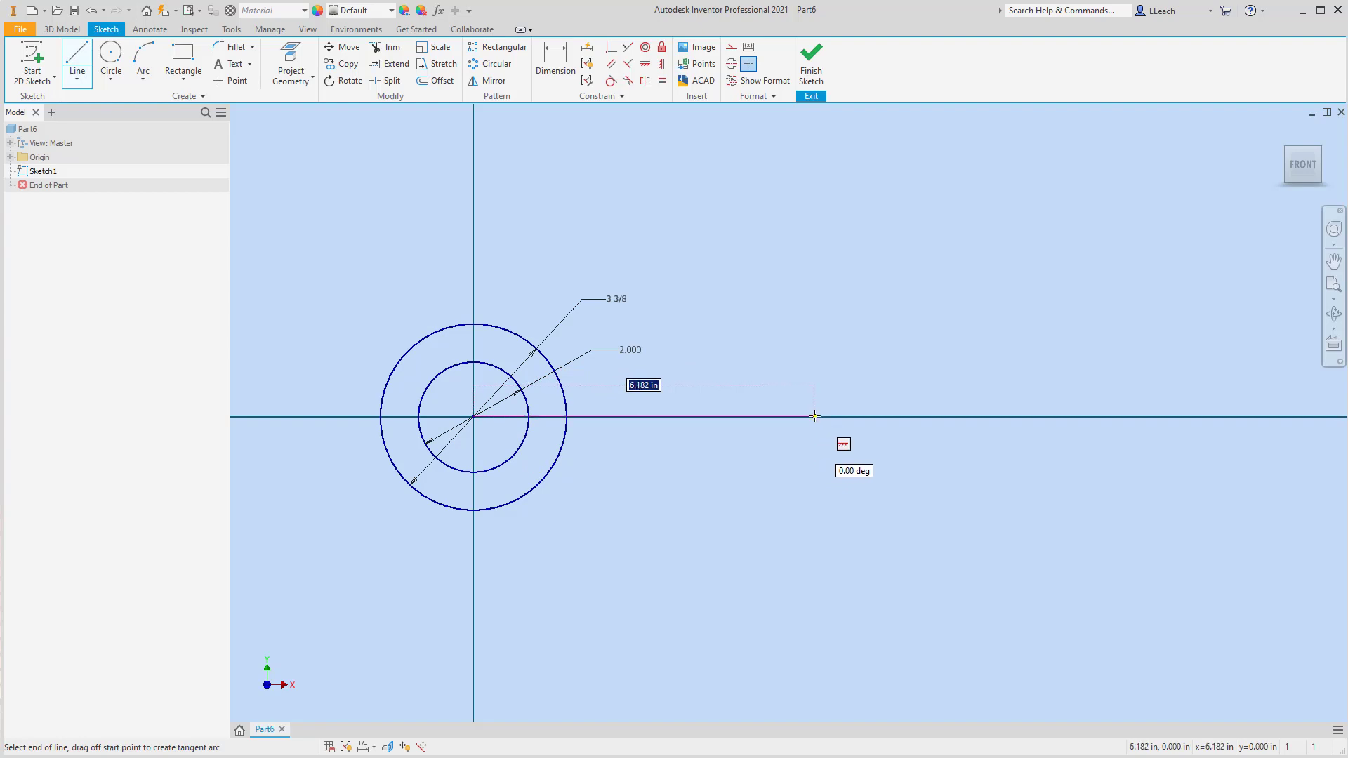
text(7 1/8)
key(Return)
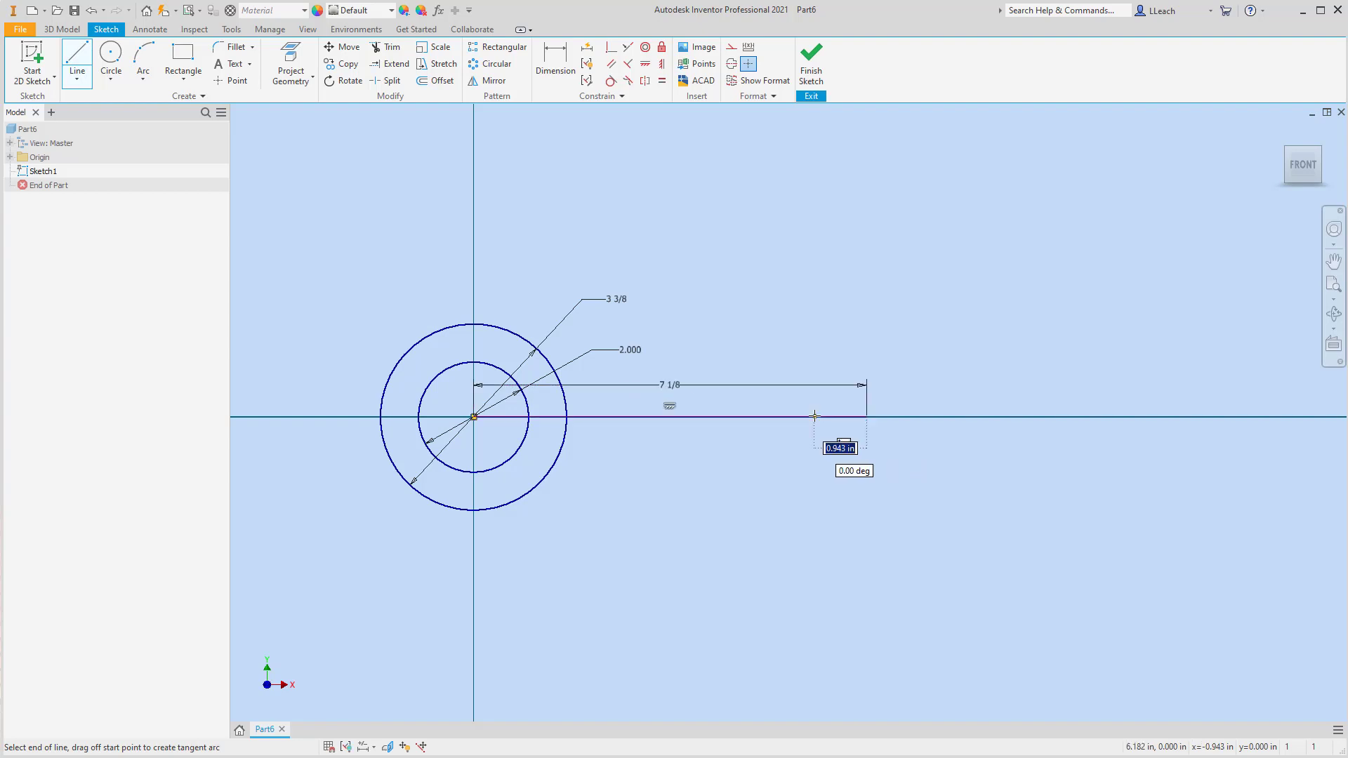
key(Escape)
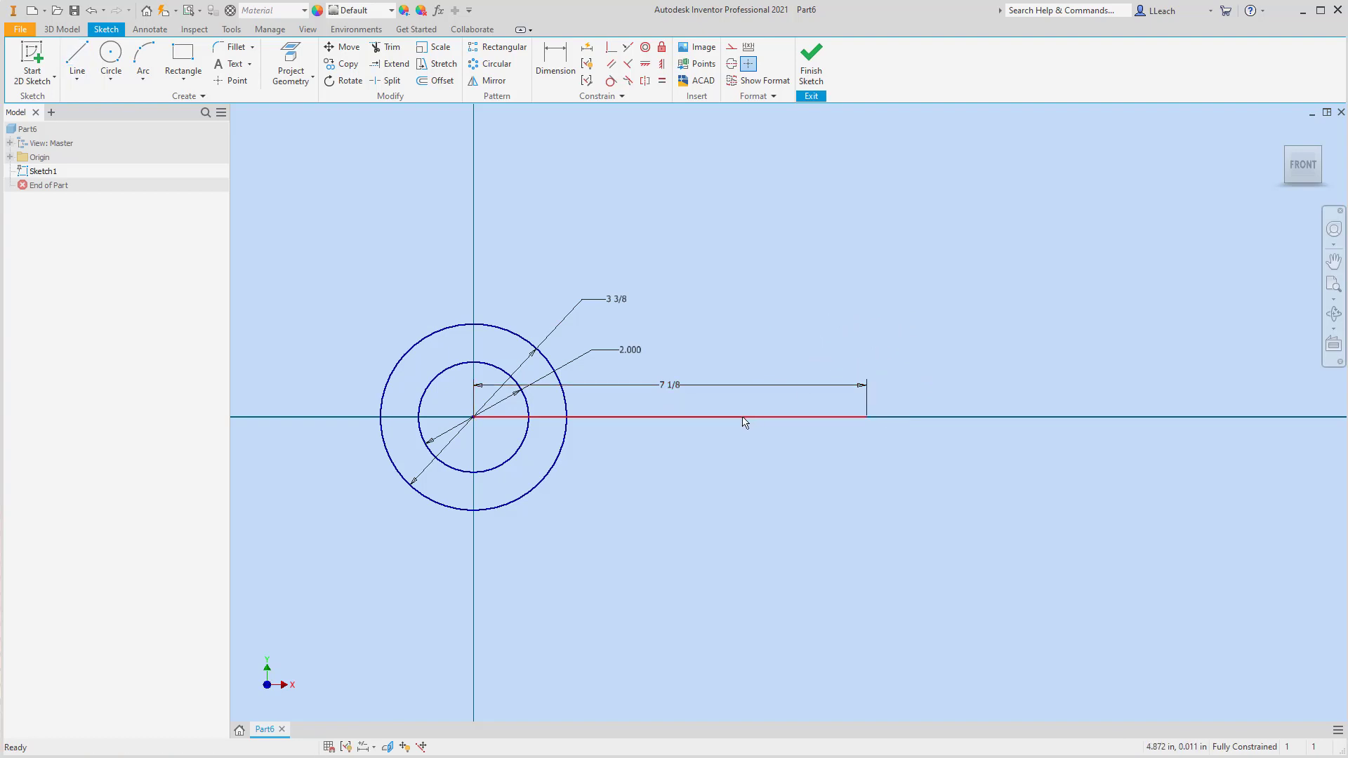
Convert the 7 1/8 in horizontal line to construction geometry
click(745, 417)
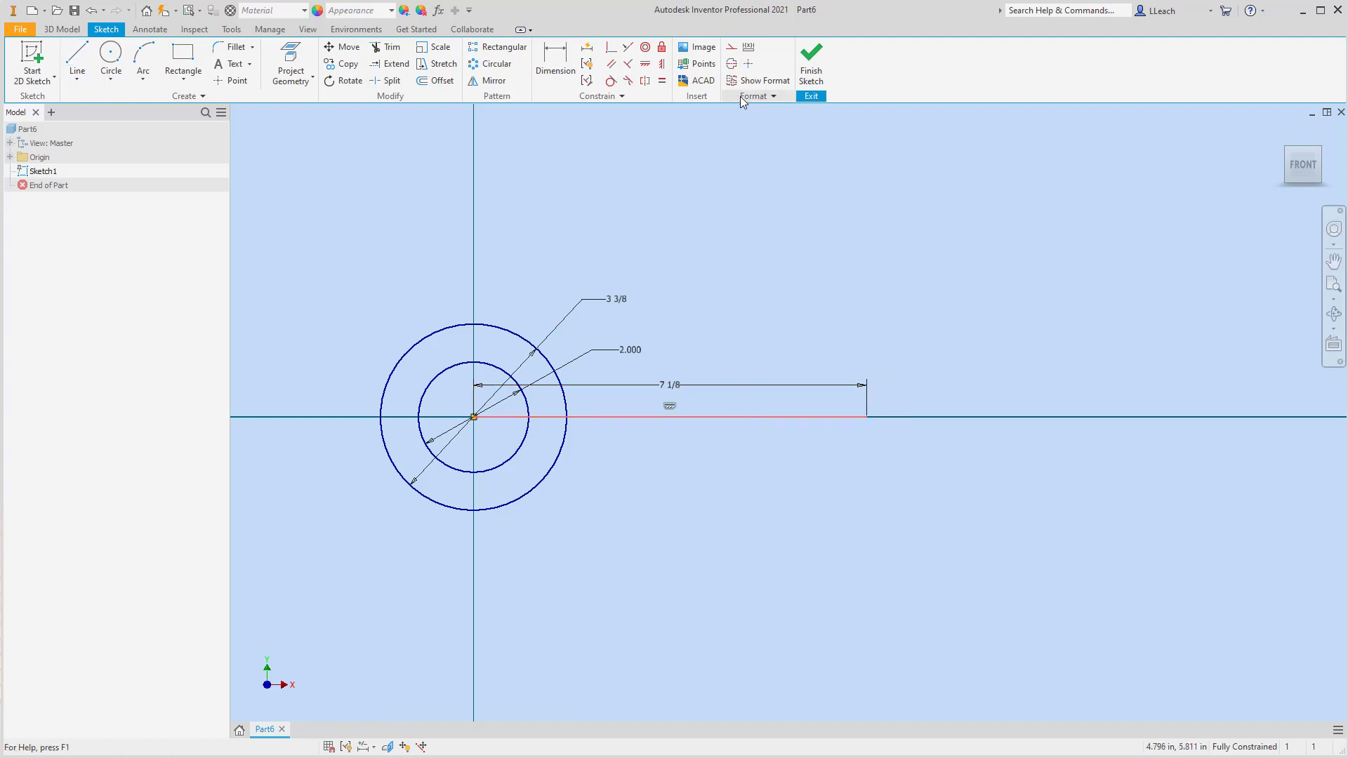
click(733, 49)
click(910, 282)
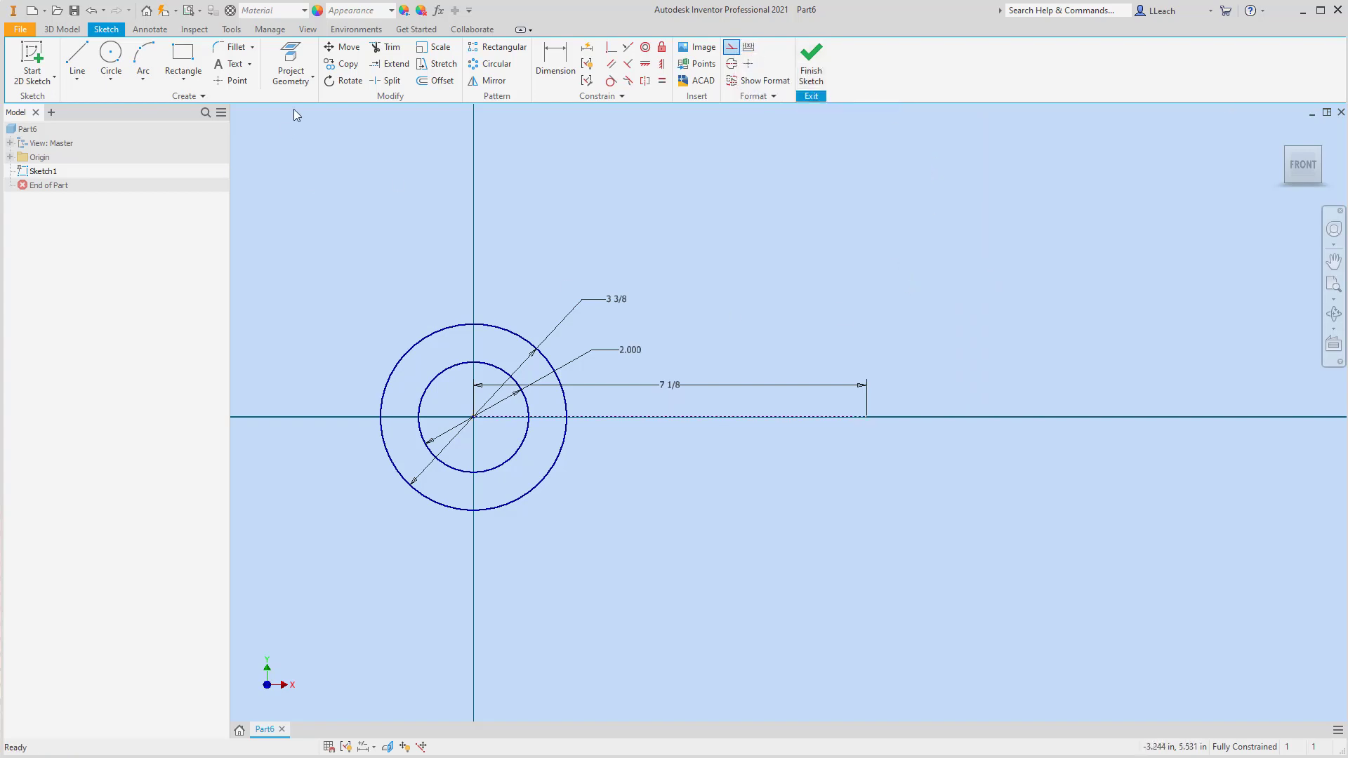
Sketch two concentric circles, about 3.4 in and 1.73 in in diameter, centered on the construction line's far endpoint
click(109, 78)
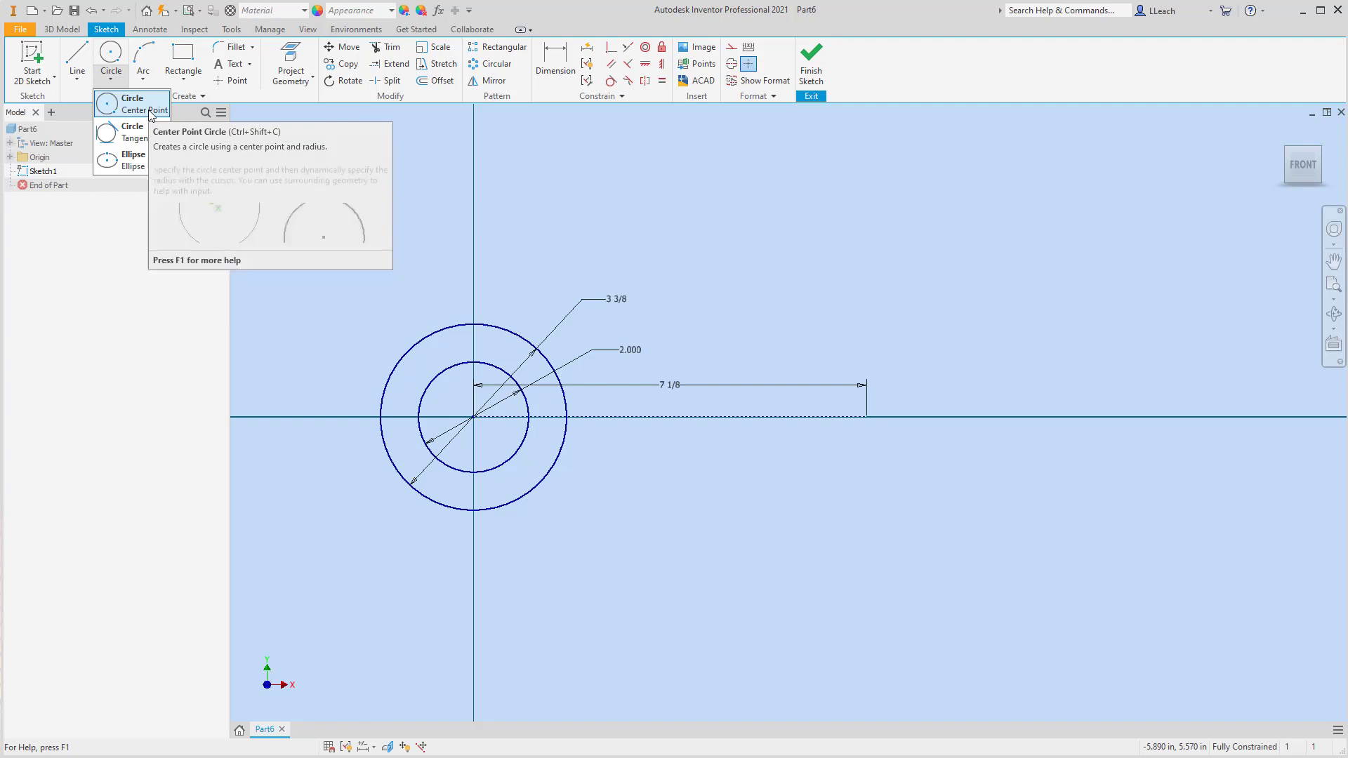
click(145, 110)
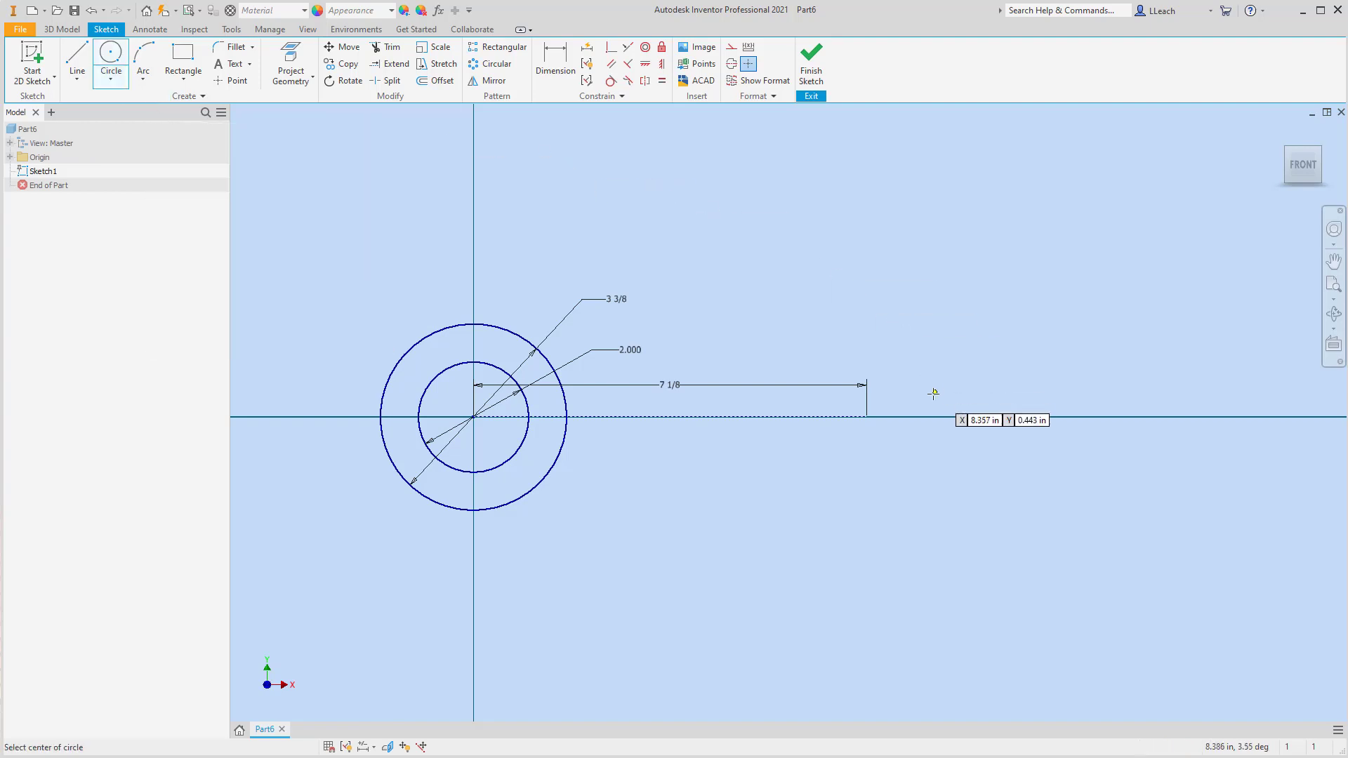
click(867, 418)
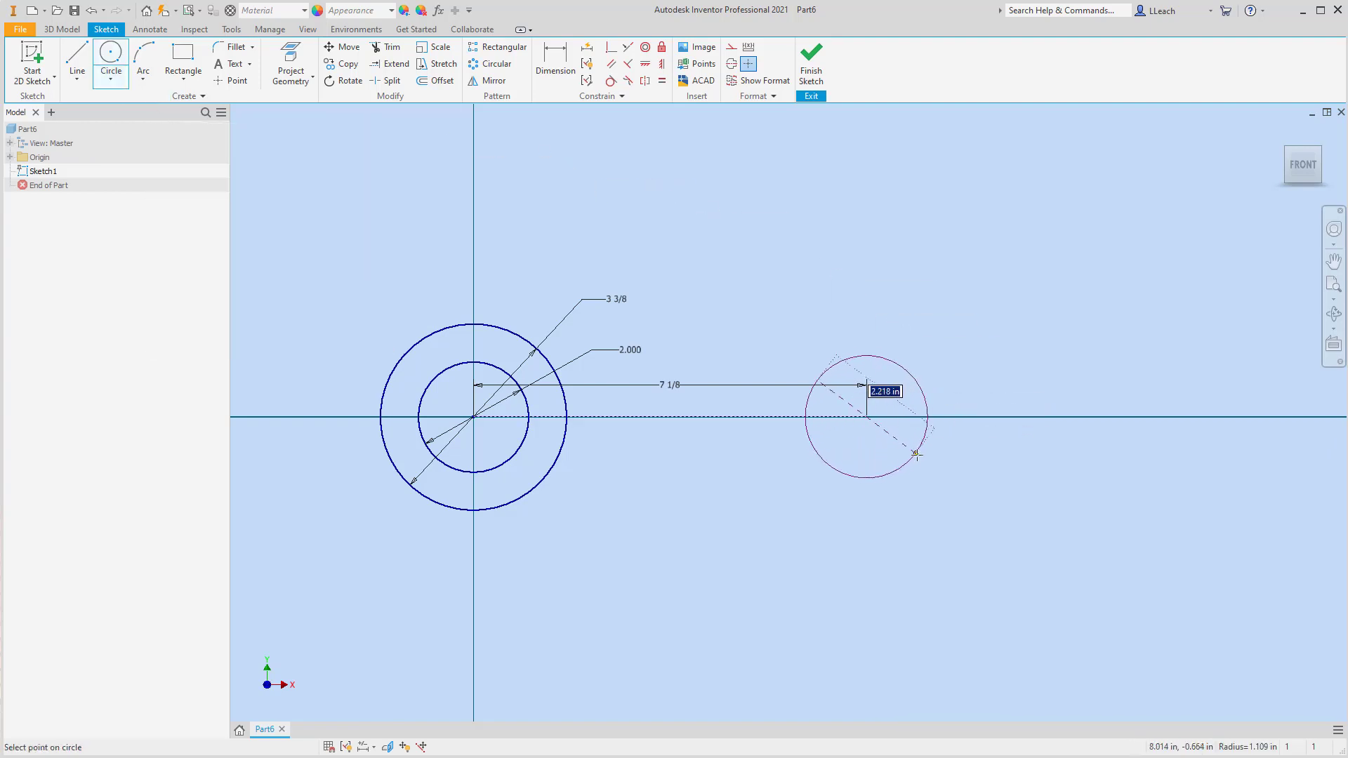
click(942, 472)
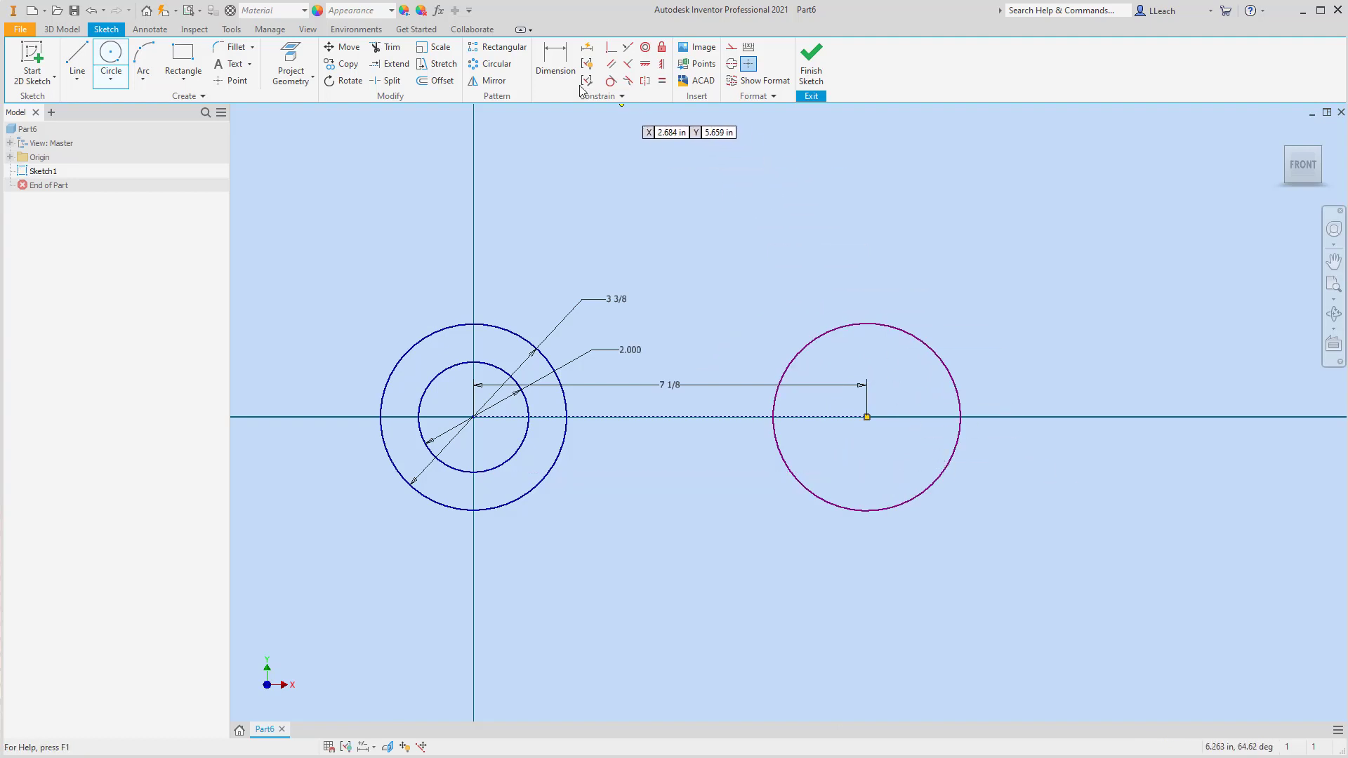
click(868, 418)
click(904, 447)
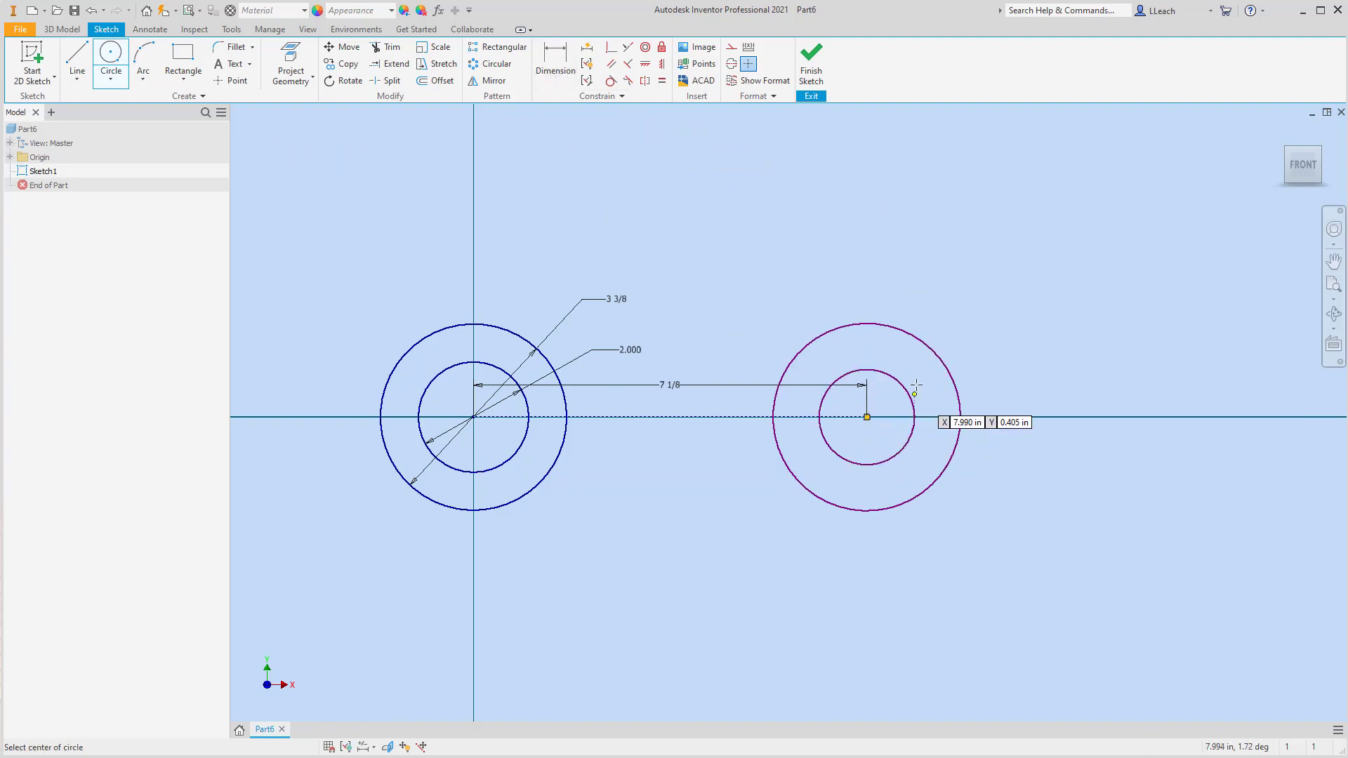
Dimension the outer circle at the construction line's far end with a diameter of 2 5/8 in
click(555, 62)
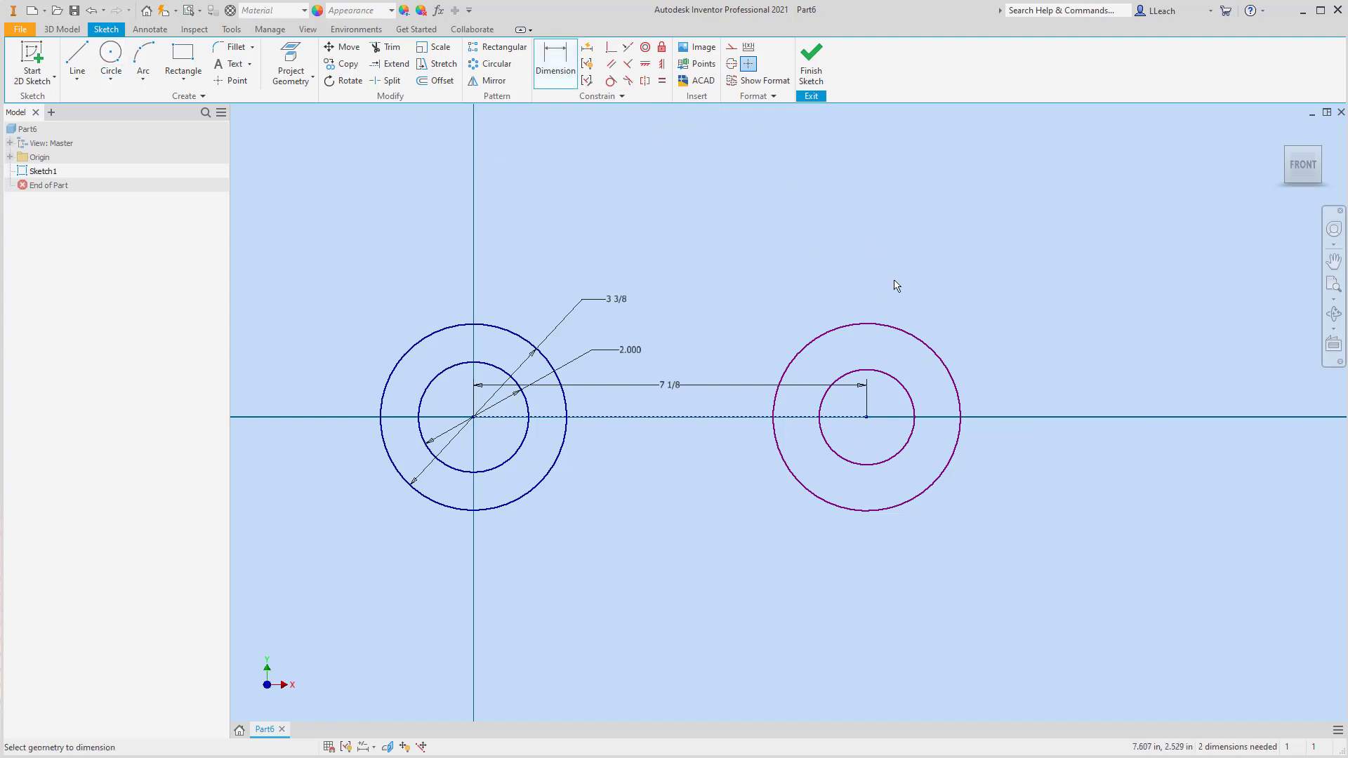
click(901, 330)
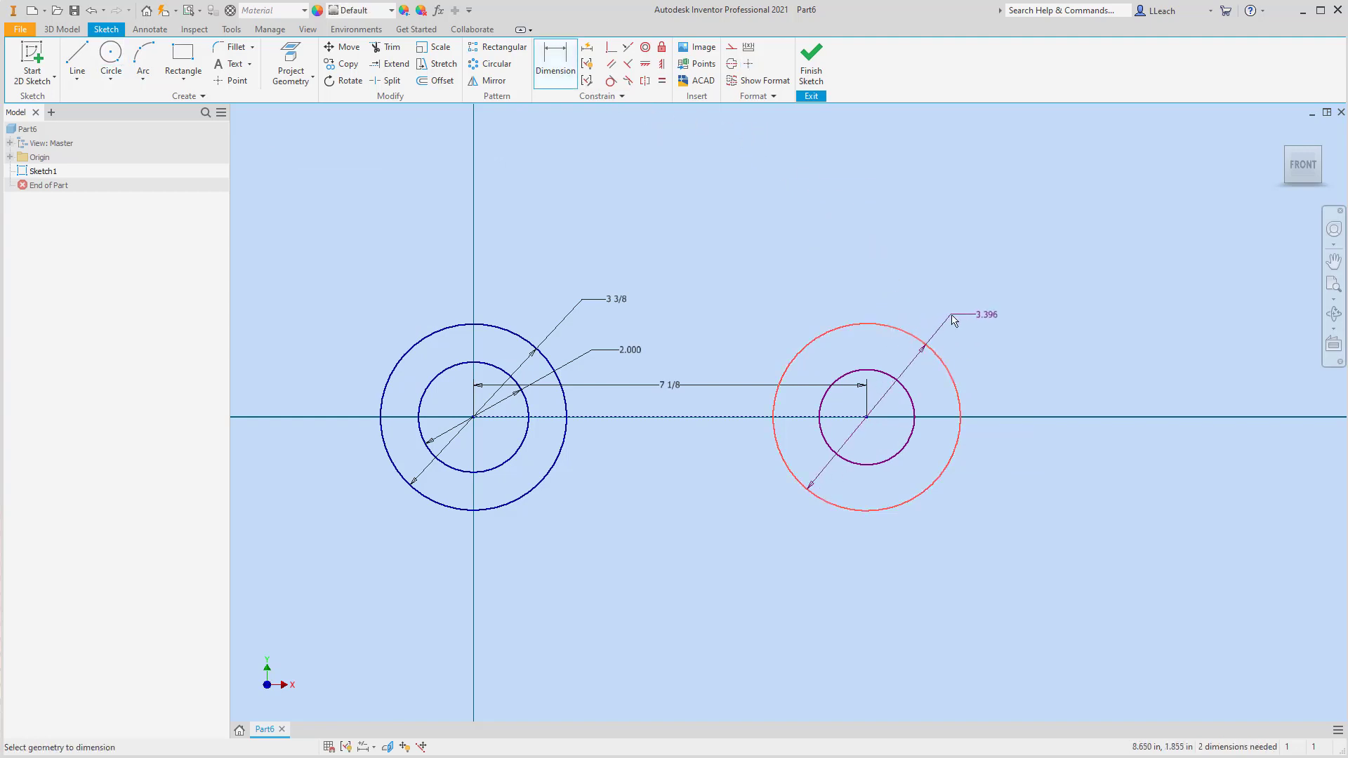
click(1000, 314)
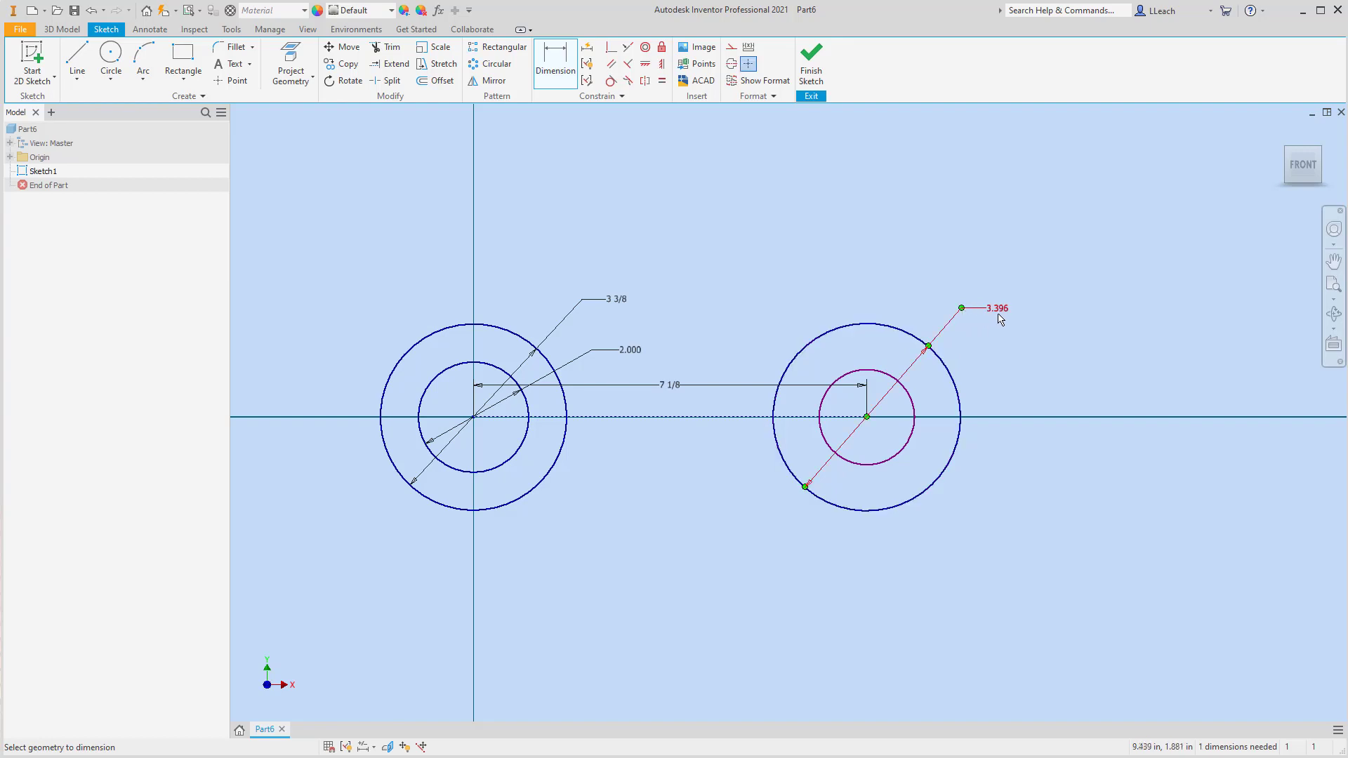
text(2)
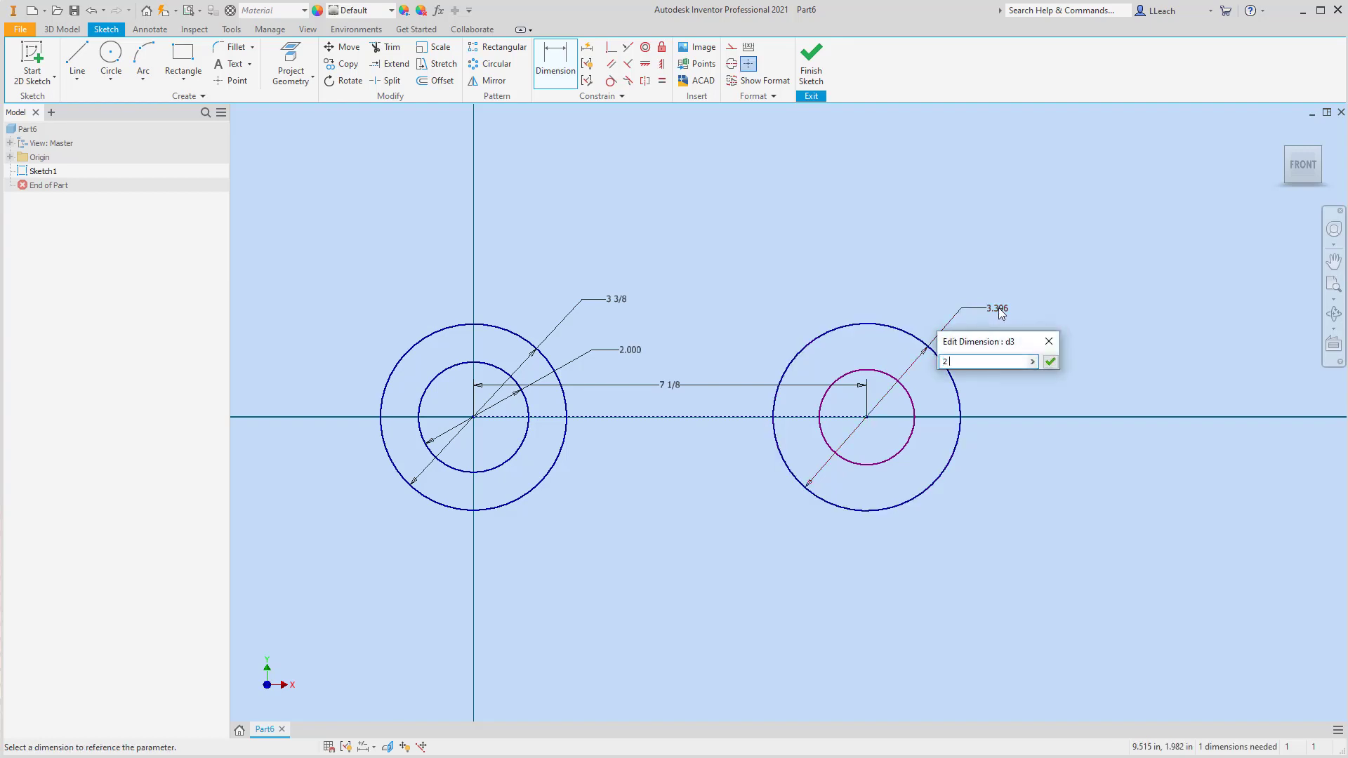
text( 5/8)
key(Return)
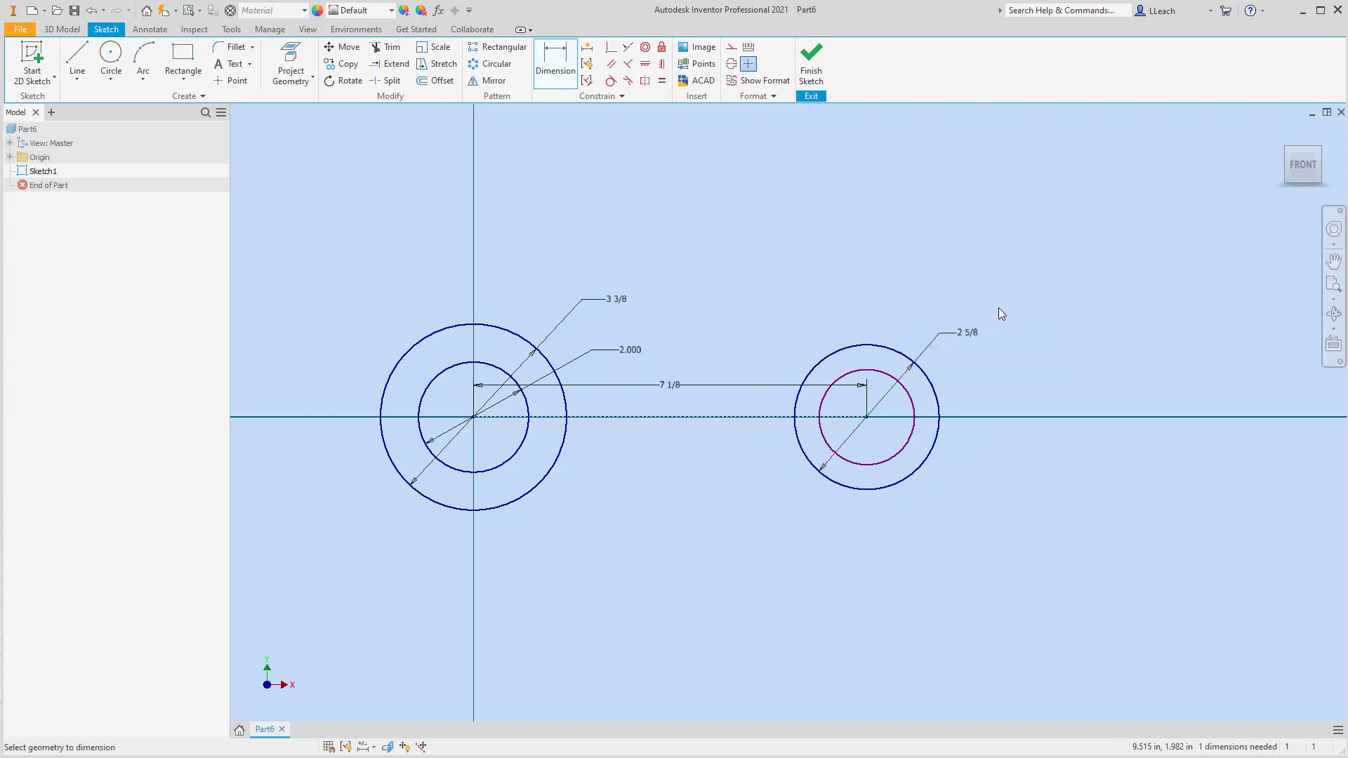
Dimension the inner circle at the construction line's far end with a diameter of 1 3/8 in
click(916, 411)
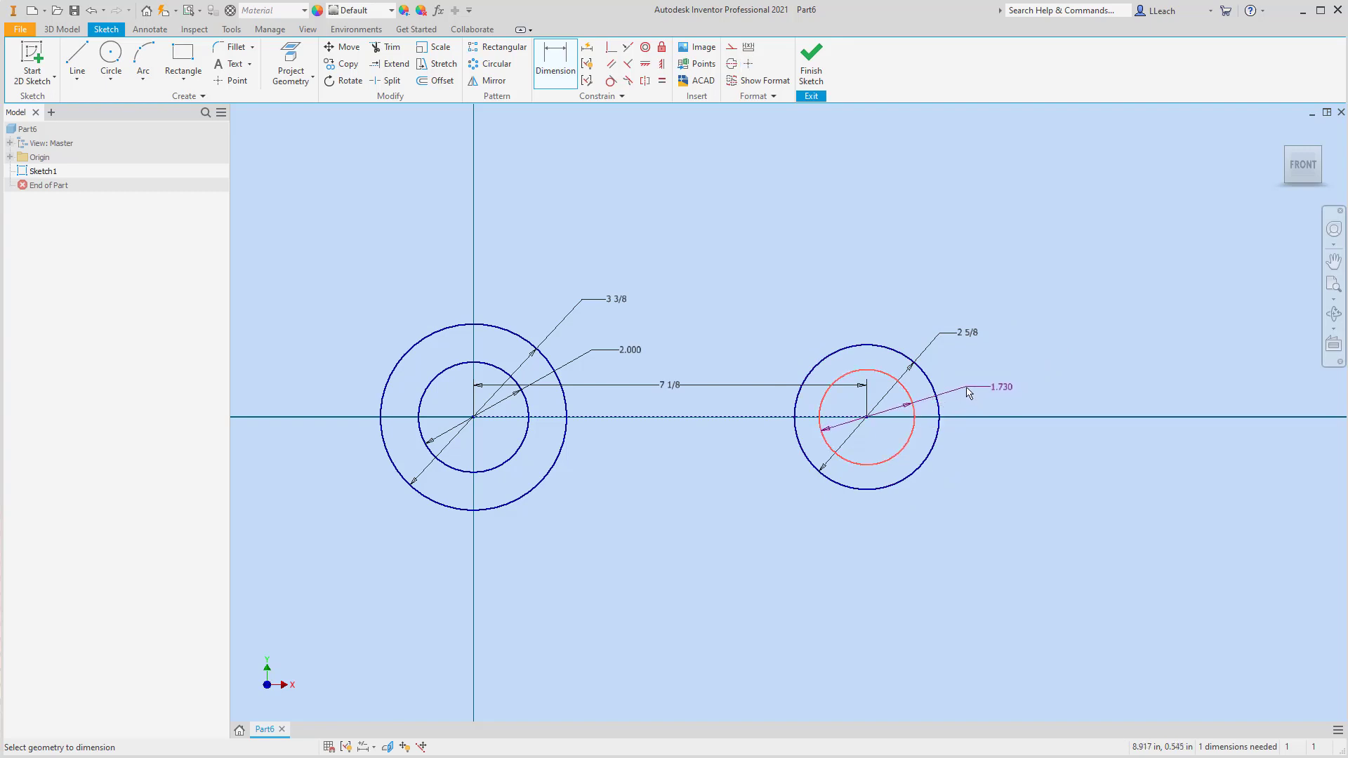
click(969, 391)
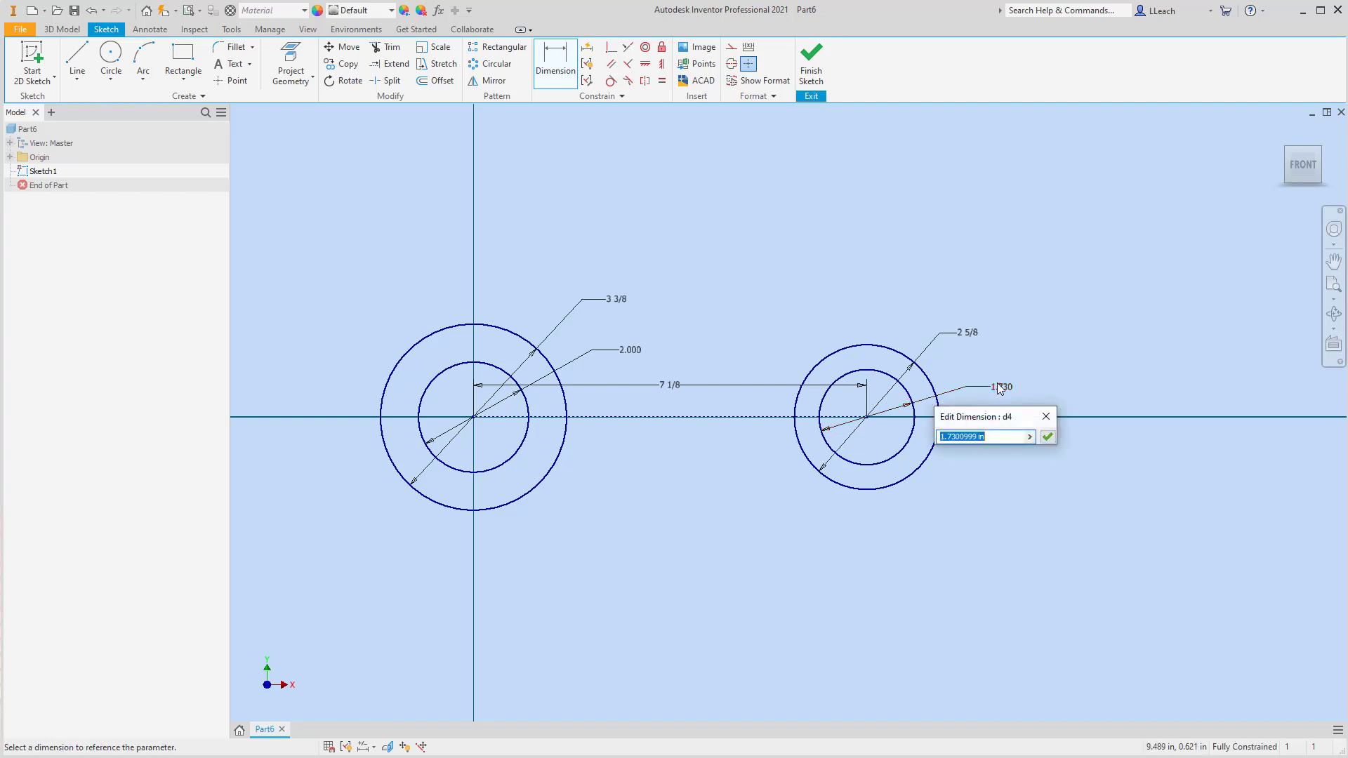
text(1 3/8)
key(Return)
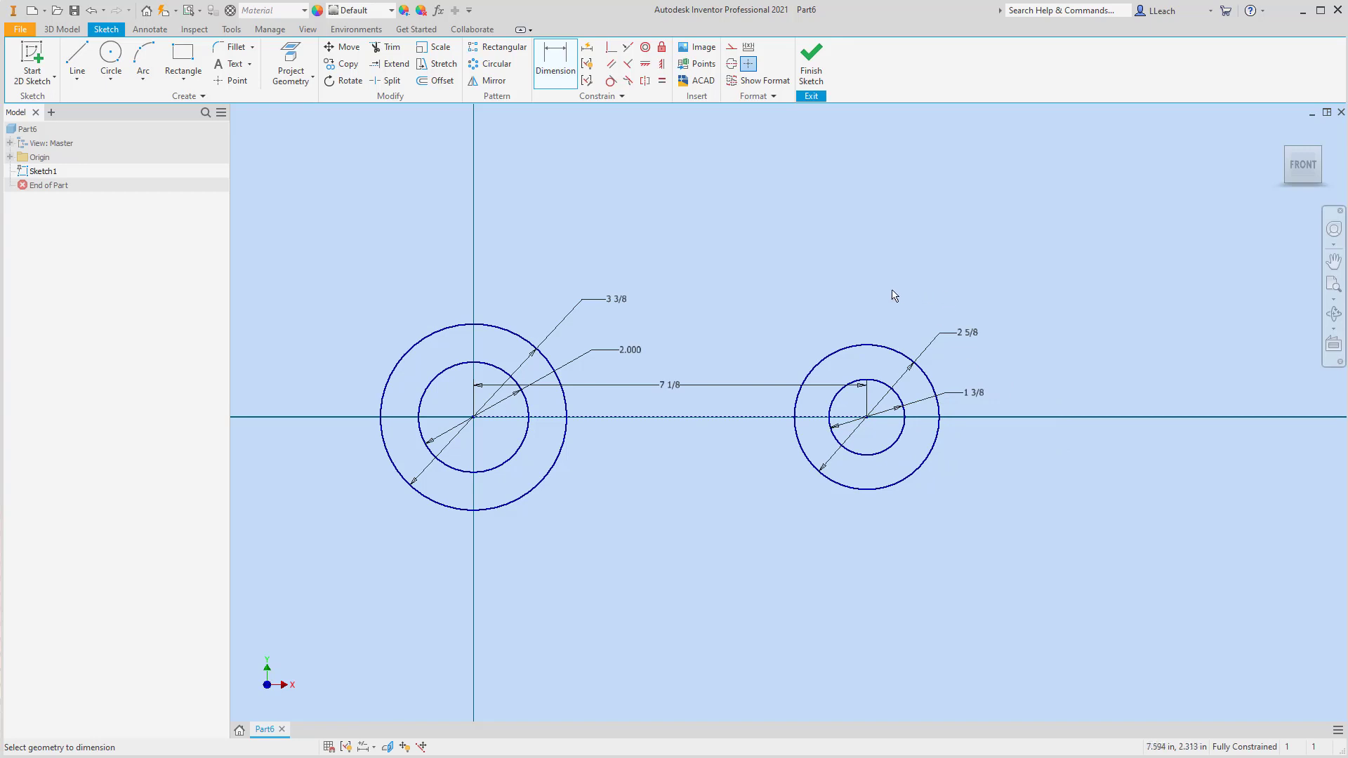
Sketch a straight line joining the upper part of the 3 3/8 in circle to the upper part of the 2 5/8 in circle
middle_drag(875, 295, 887, 312)
middle_drag(789, 297, 788, 299)
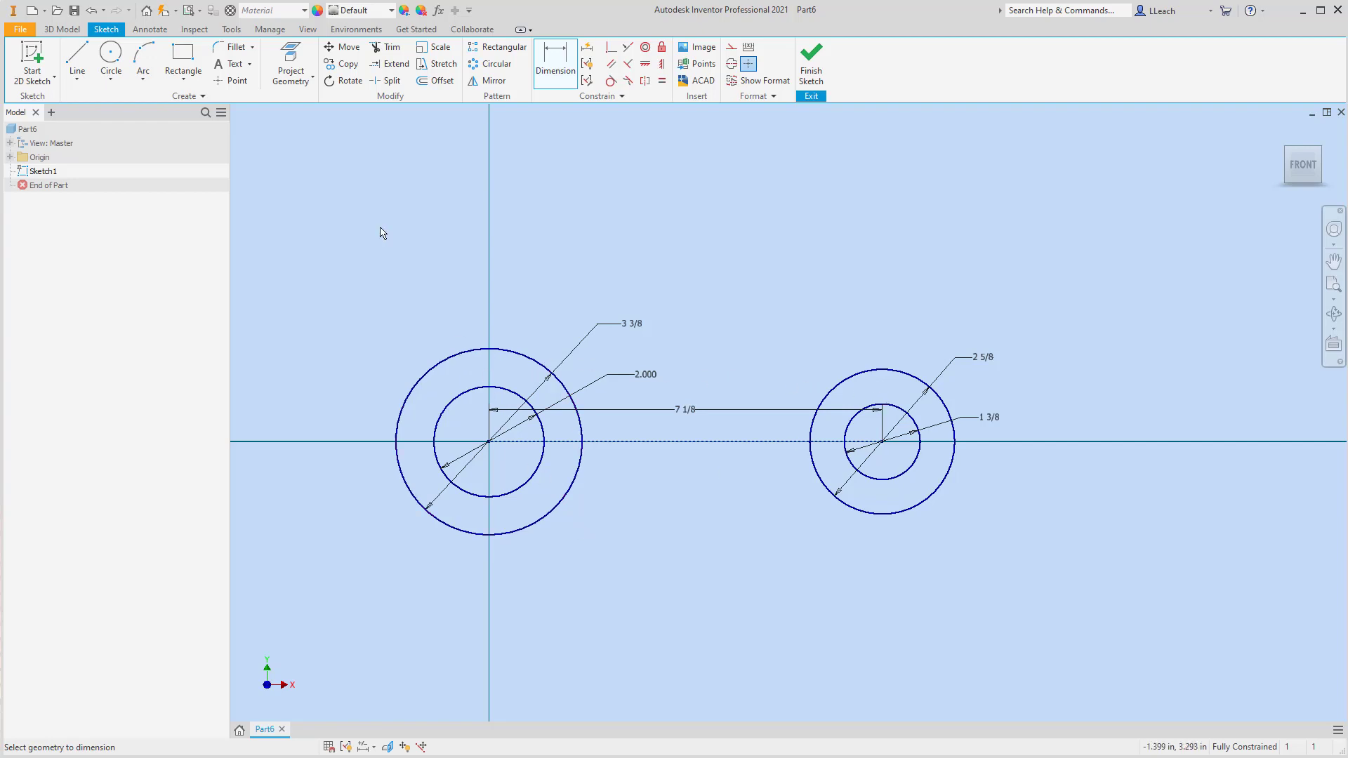
click(77, 79)
click(98, 107)
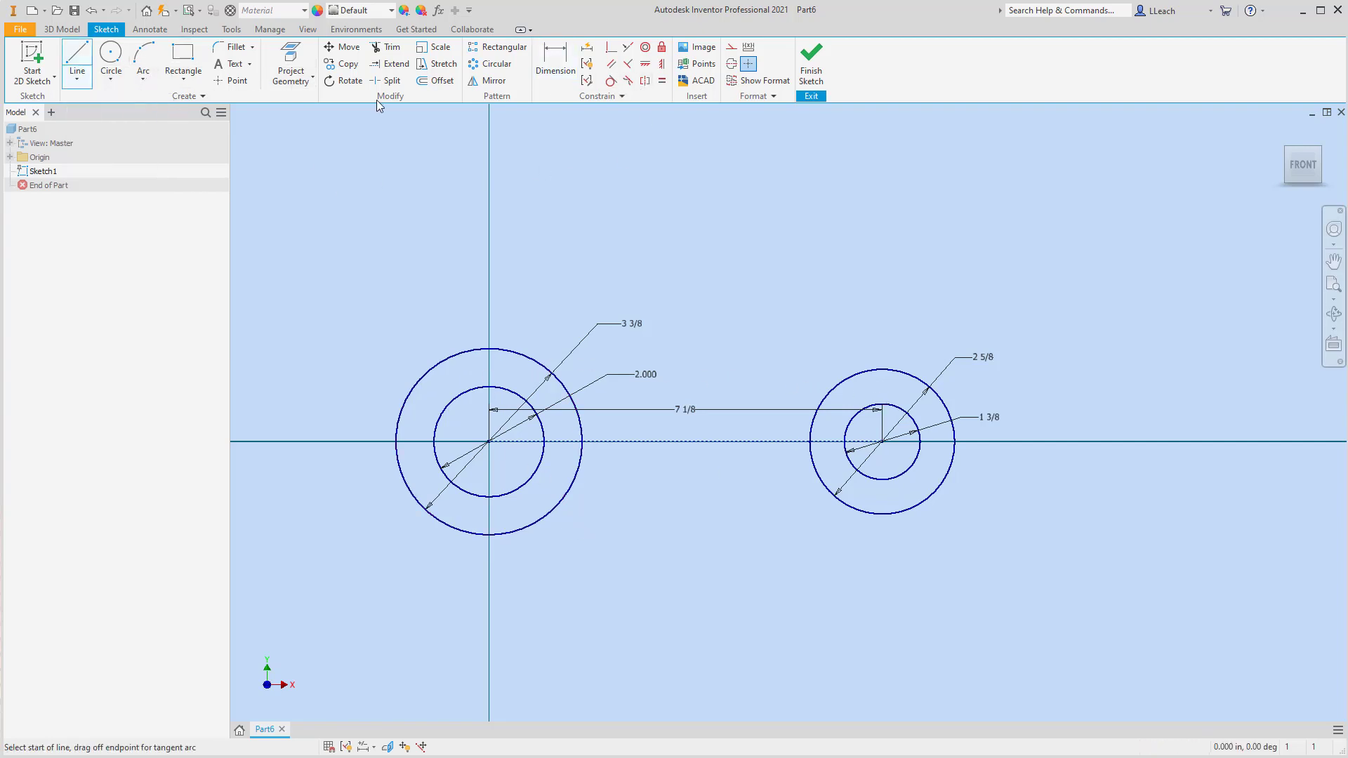
click(523, 353)
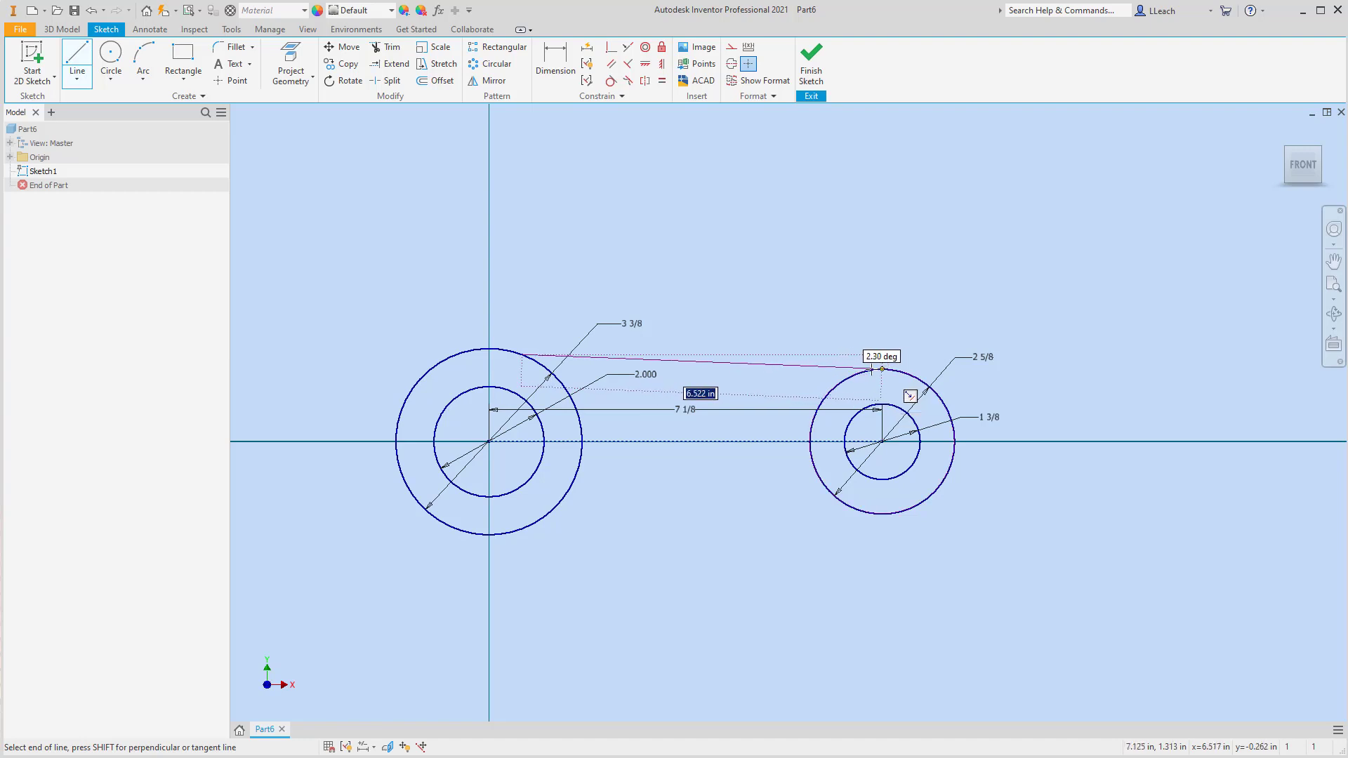
double_click(856, 374)
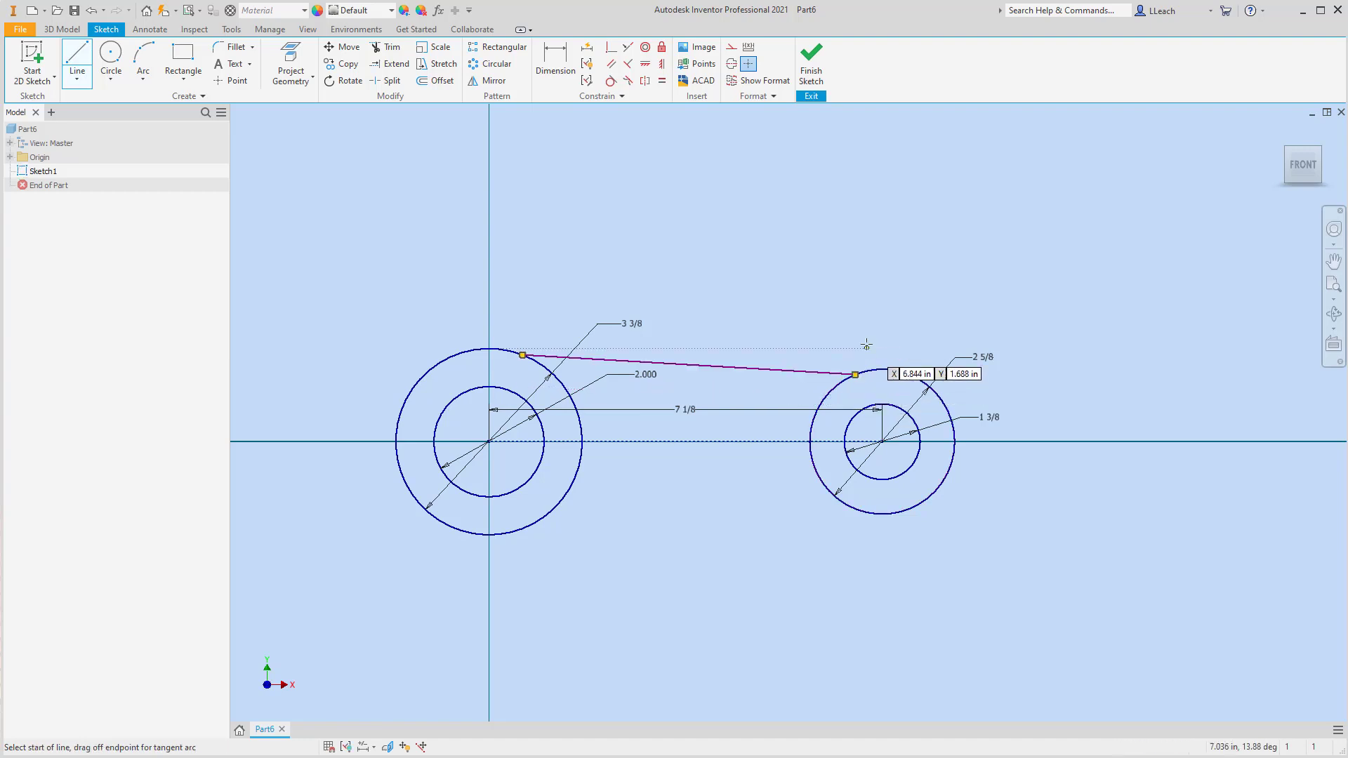
key(Escape)
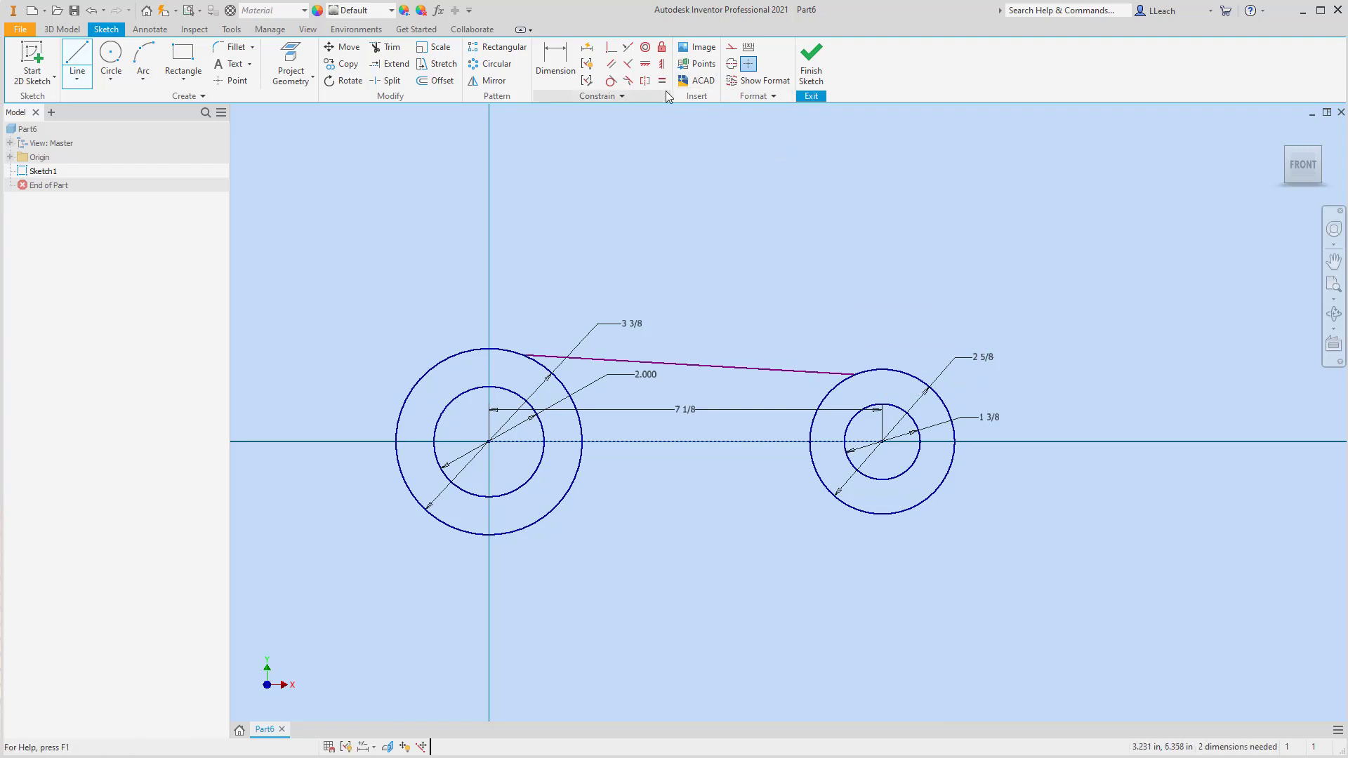
Constrain the upper connecting line tangent to both outer circles
click(610, 82)
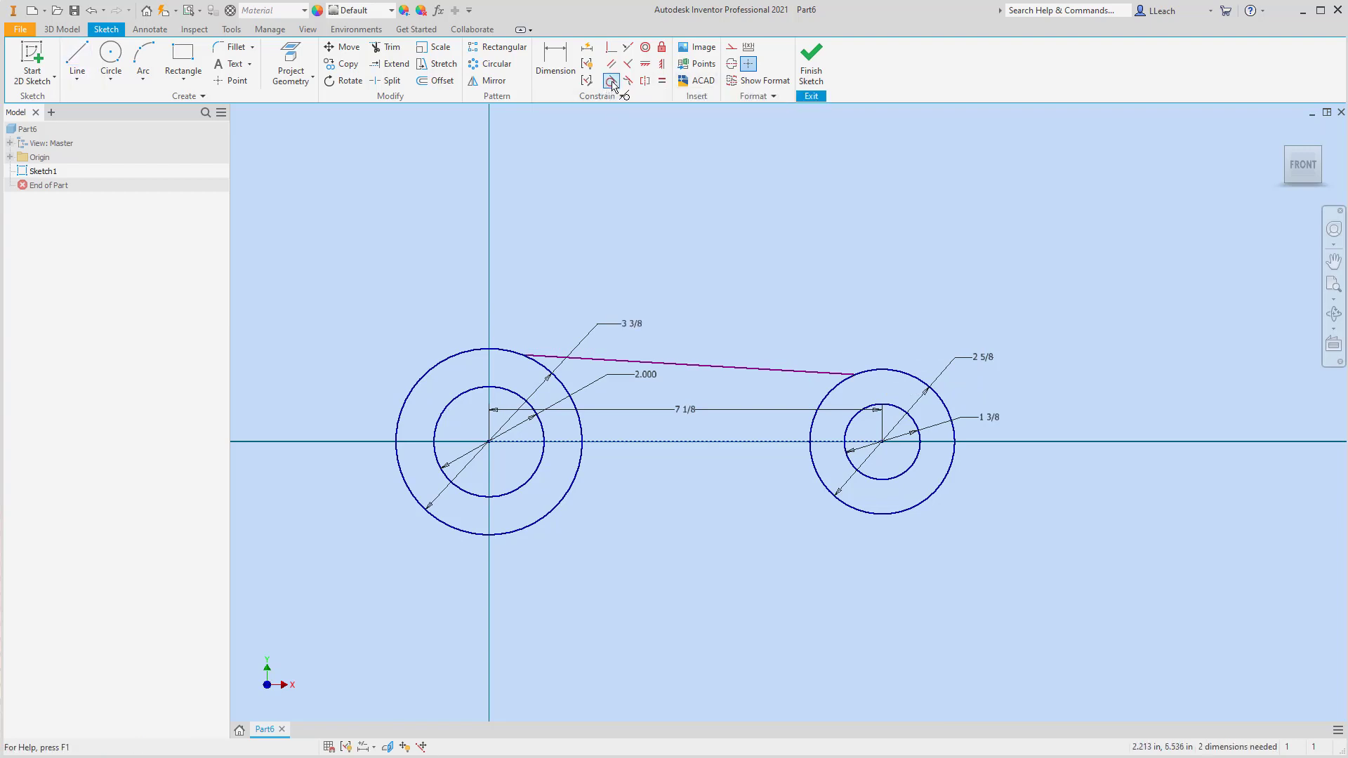
click(509, 348)
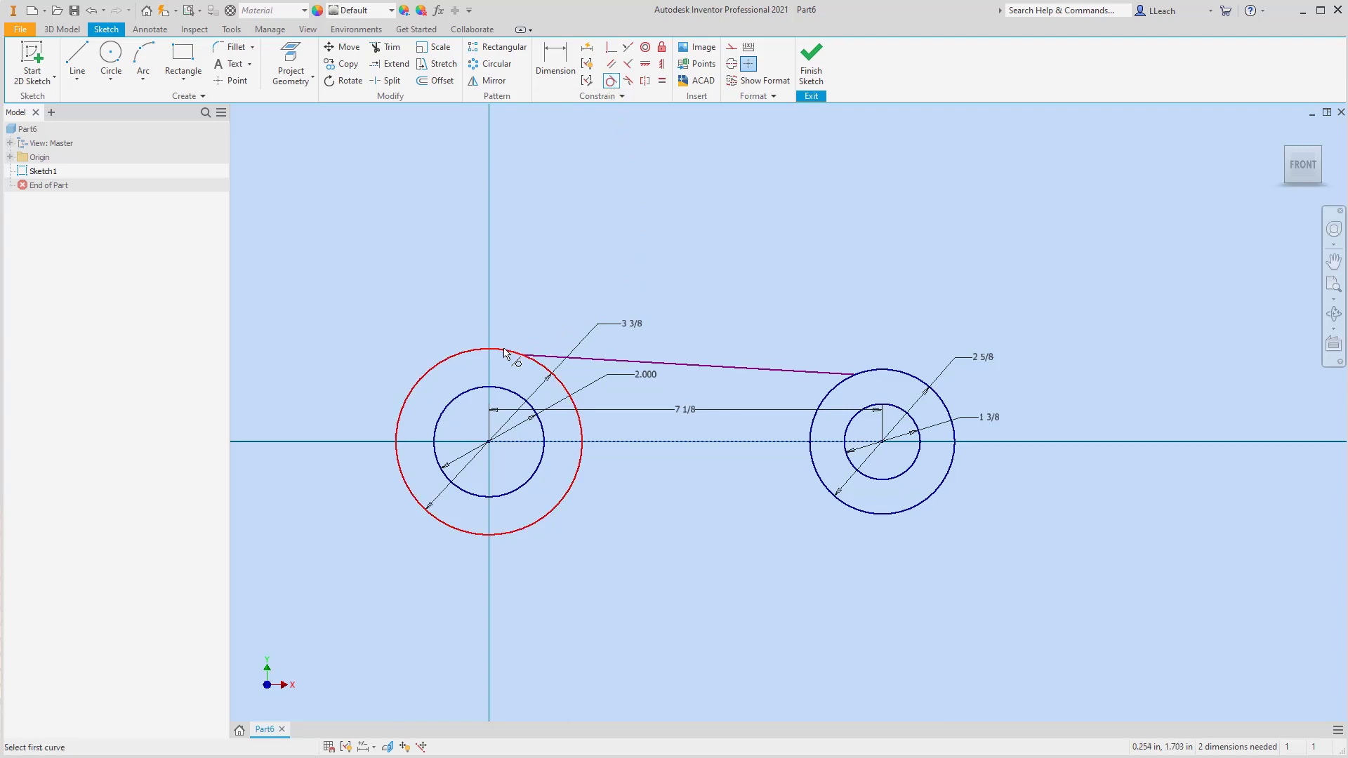
click(545, 355)
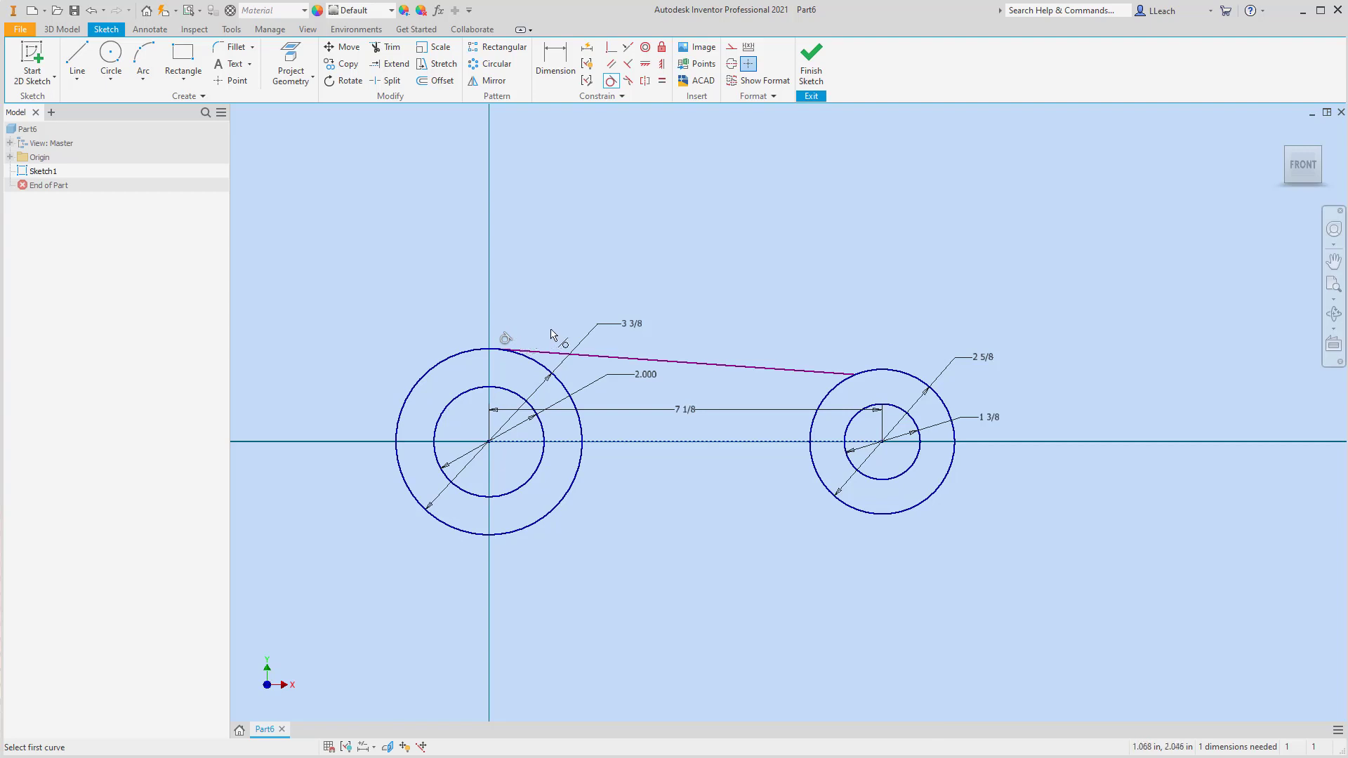
click(835, 388)
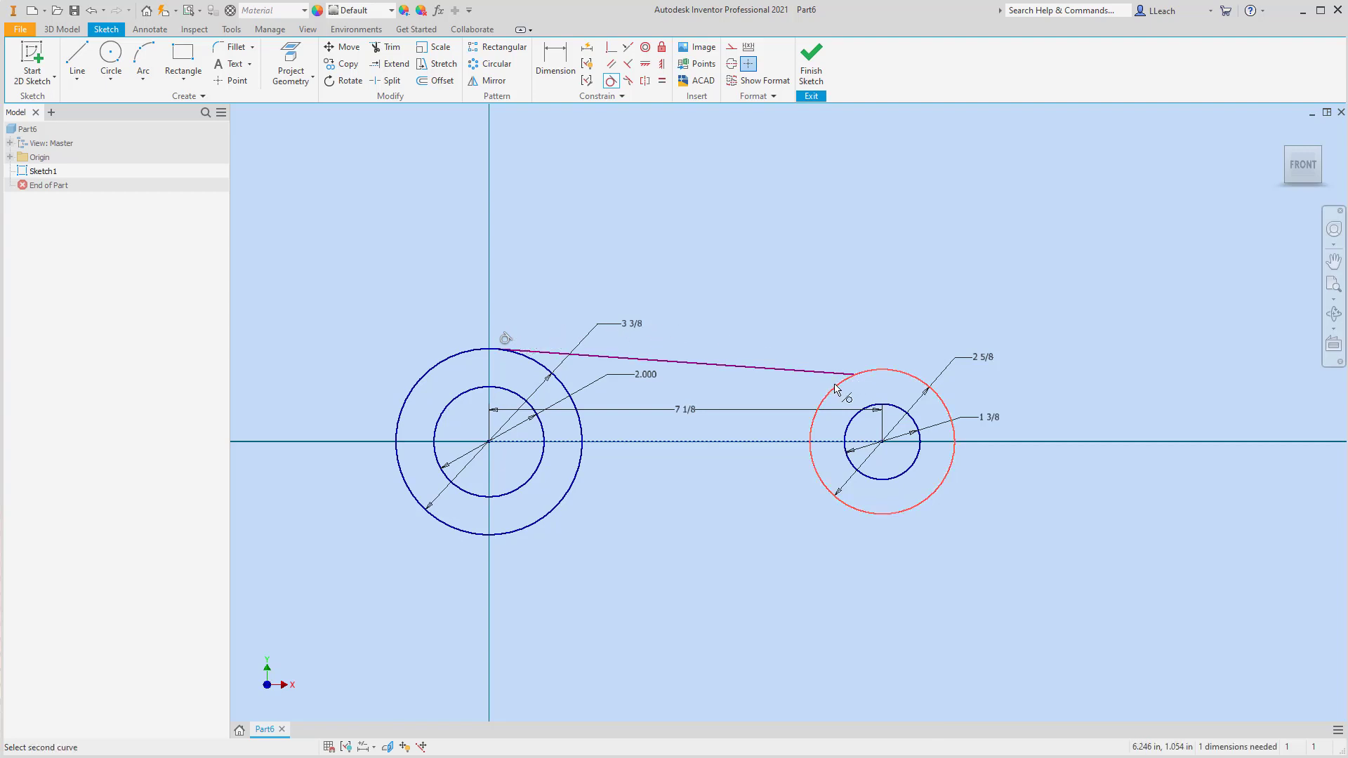
click(834, 374)
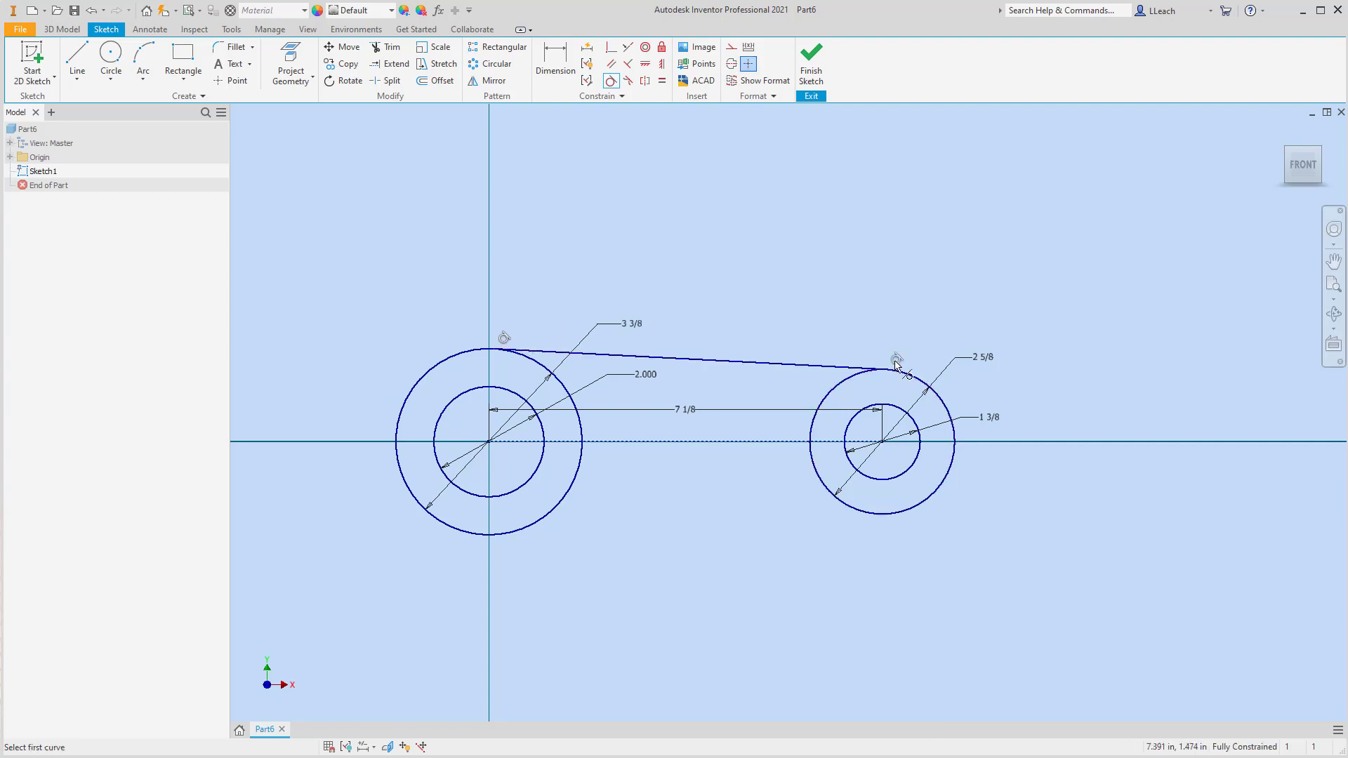
key(Escape)
Sketch a straight line joining the lower part of the 3 3/8 in circle to the lower part of the 2 5/8 in circle
click(78, 79)
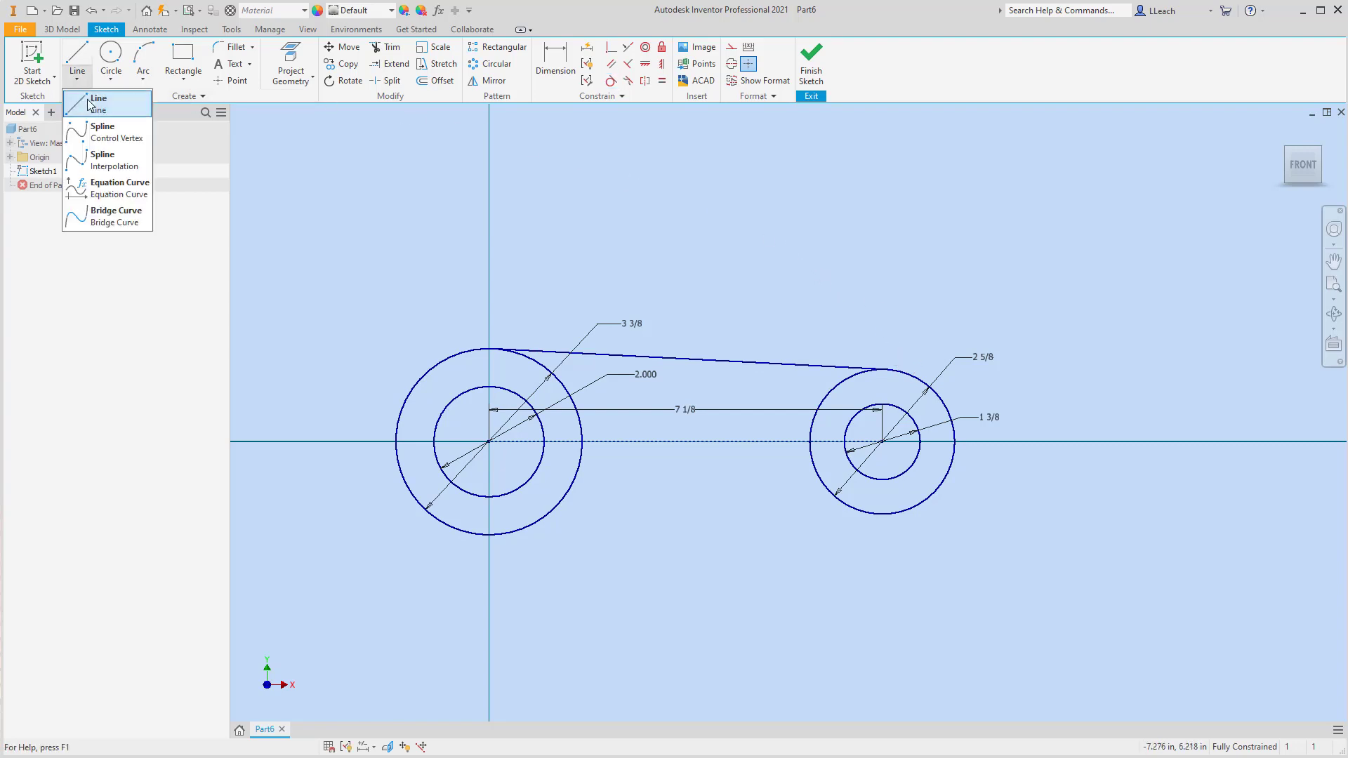
click(91, 102)
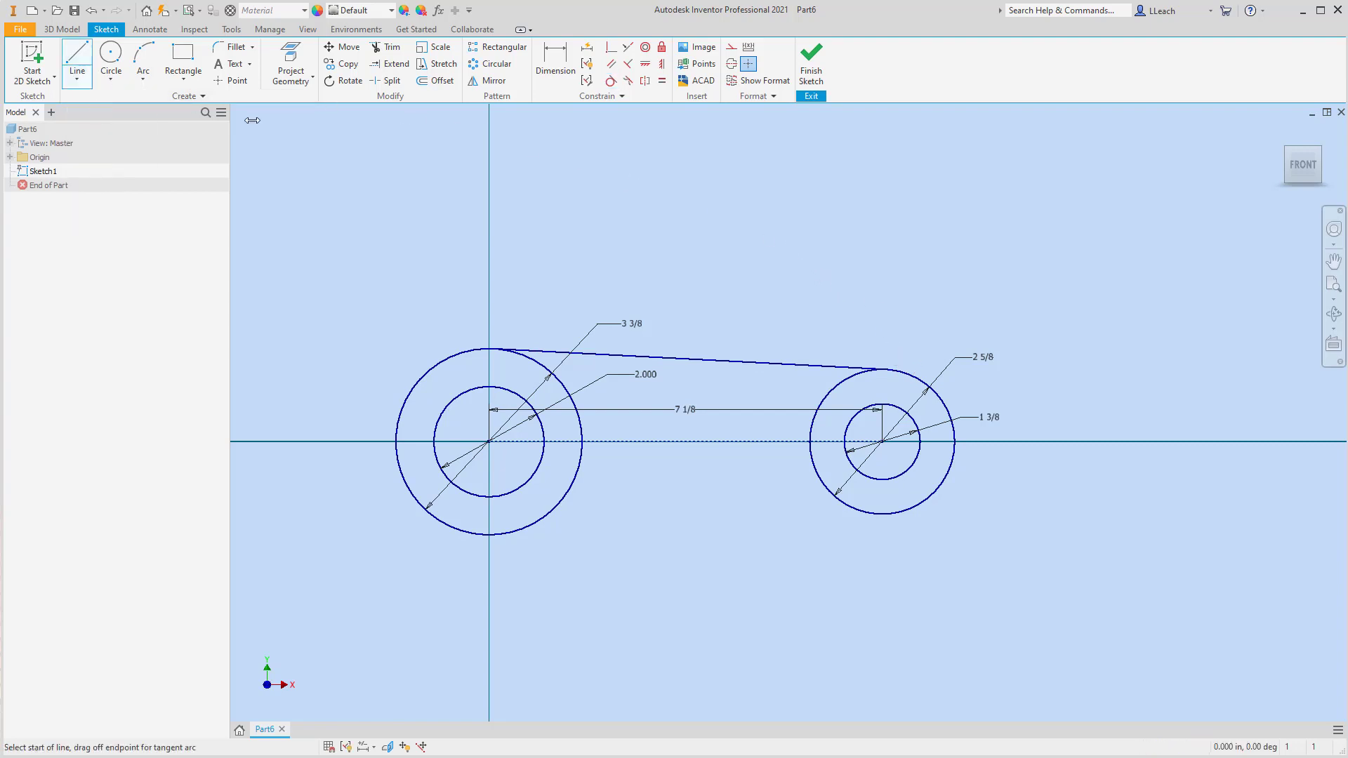
click(519, 530)
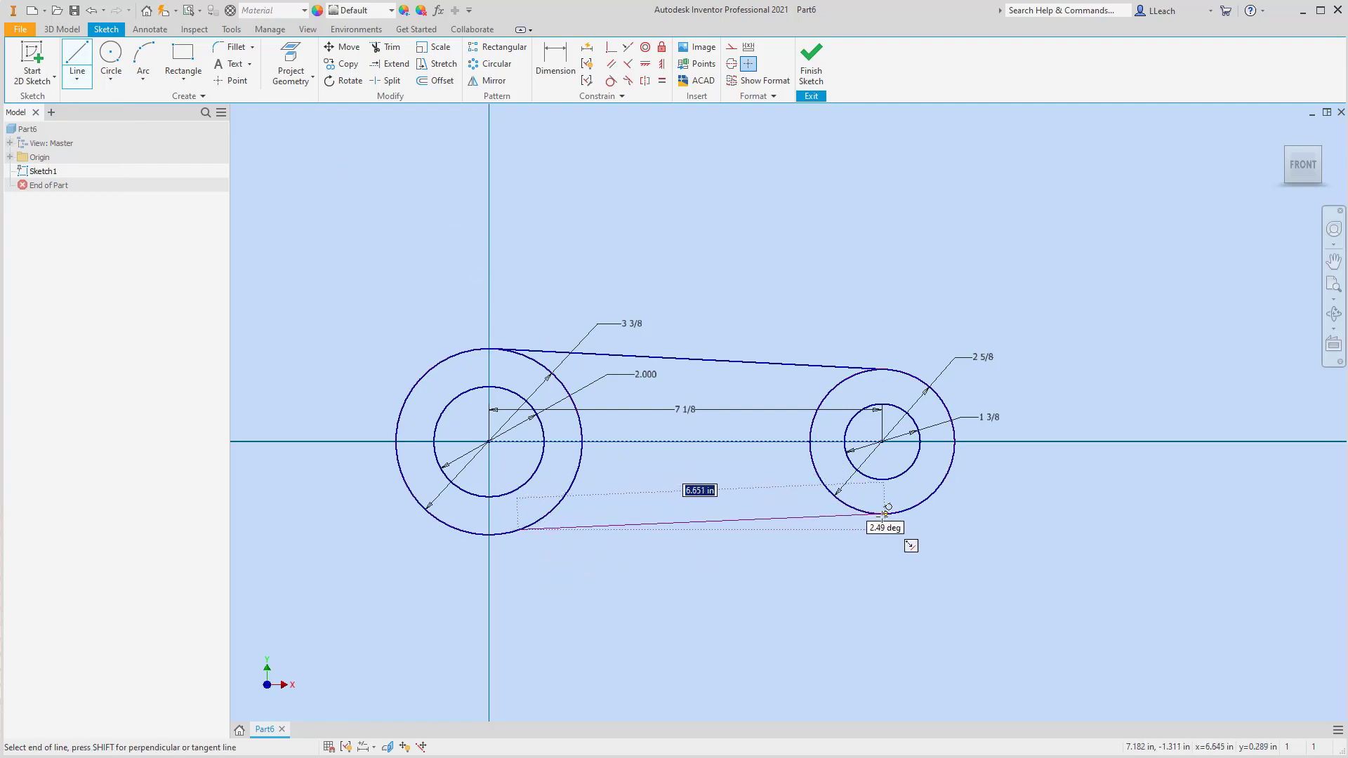
click(848, 505)
key(Escape)
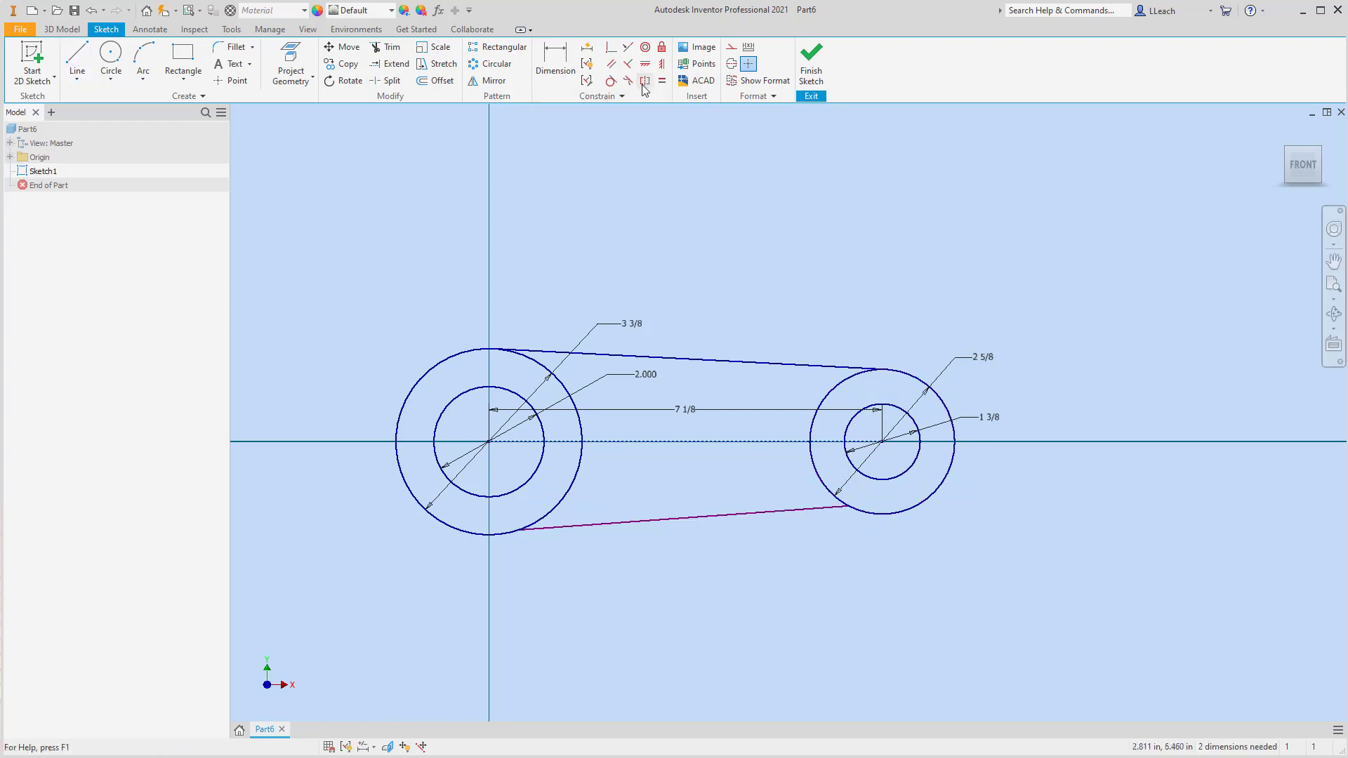
Constrain the lower connecting line tangent to both outer circles
click(612, 82)
click(559, 501)
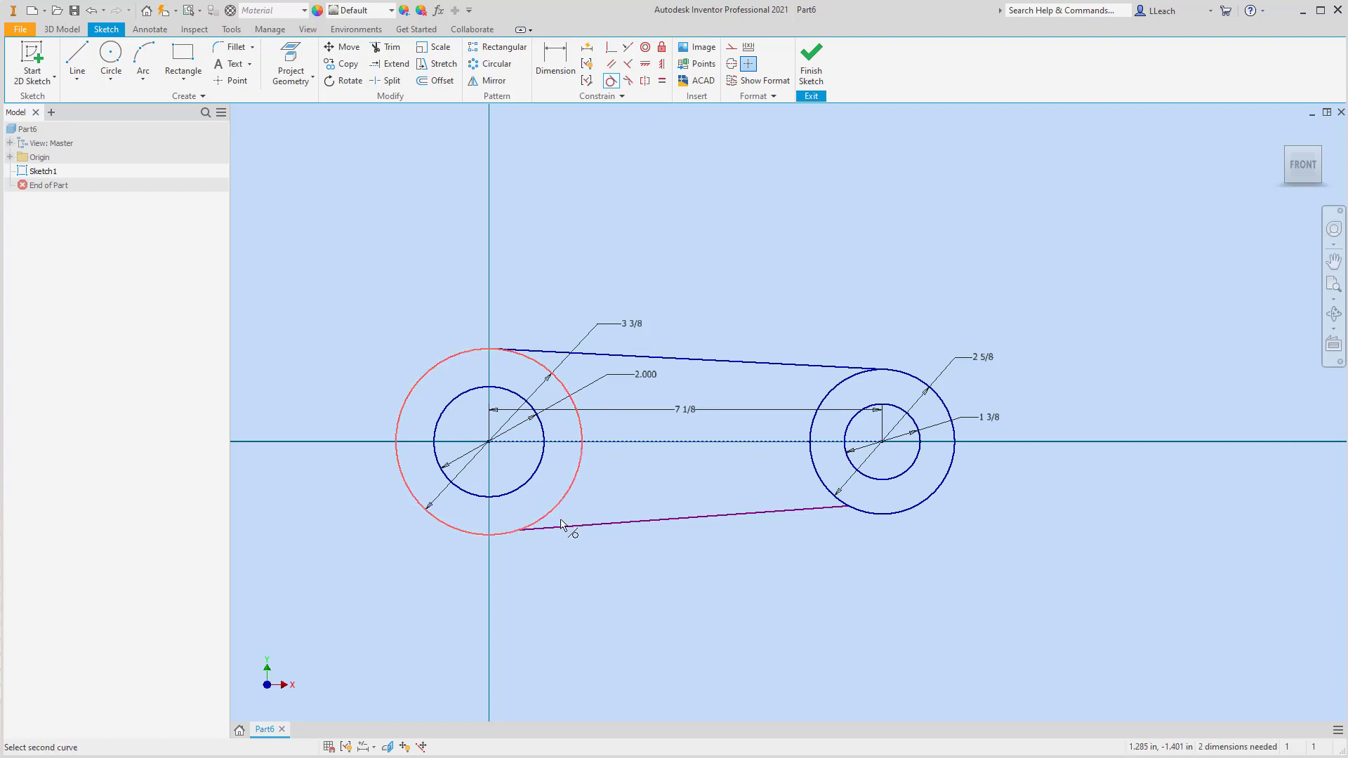
click(565, 528)
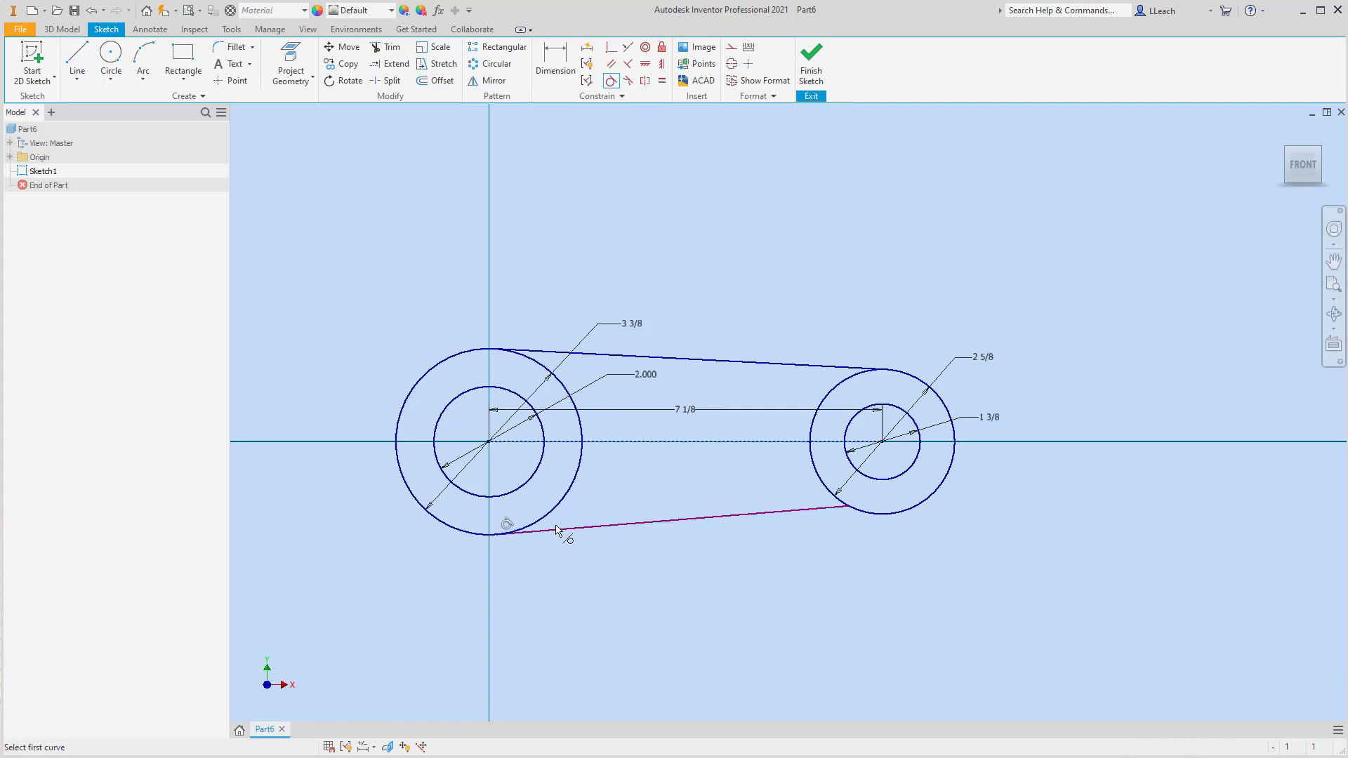
click(819, 483)
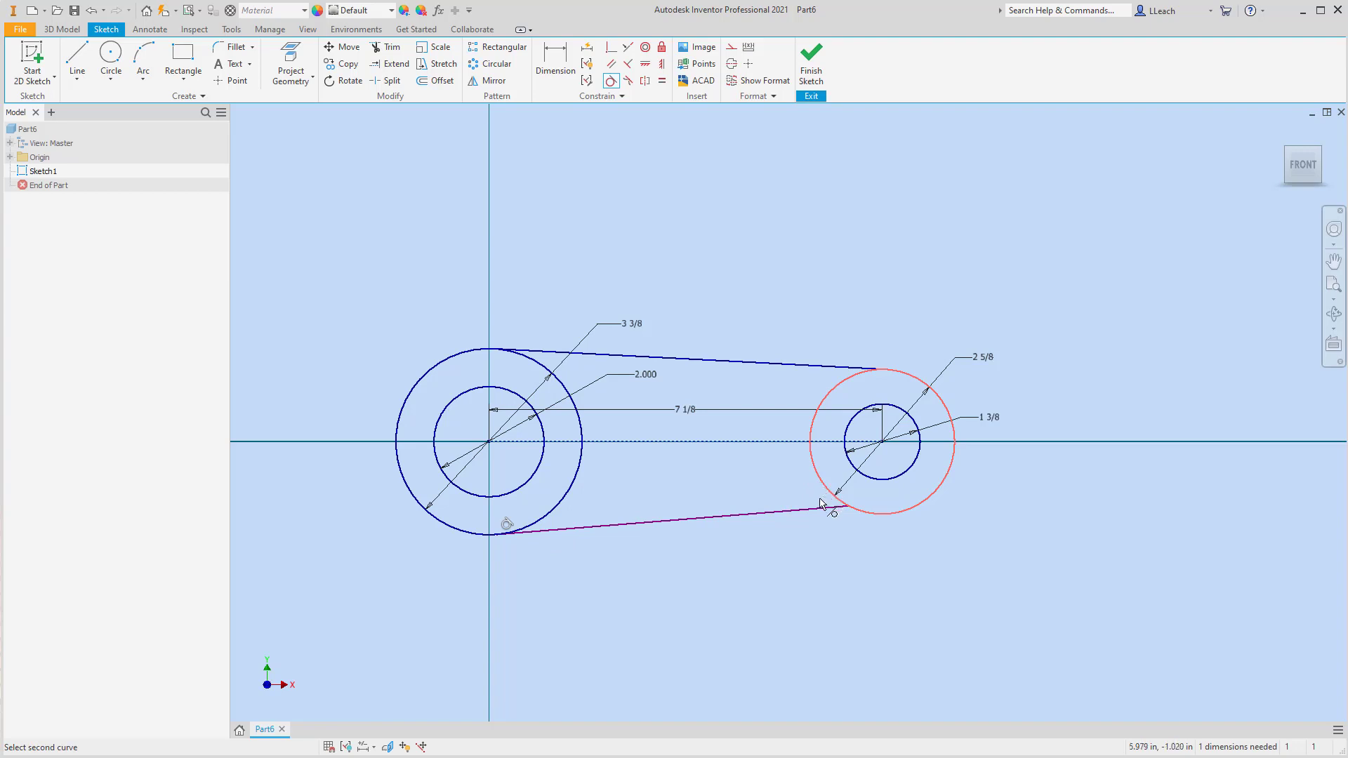
click(808, 513)
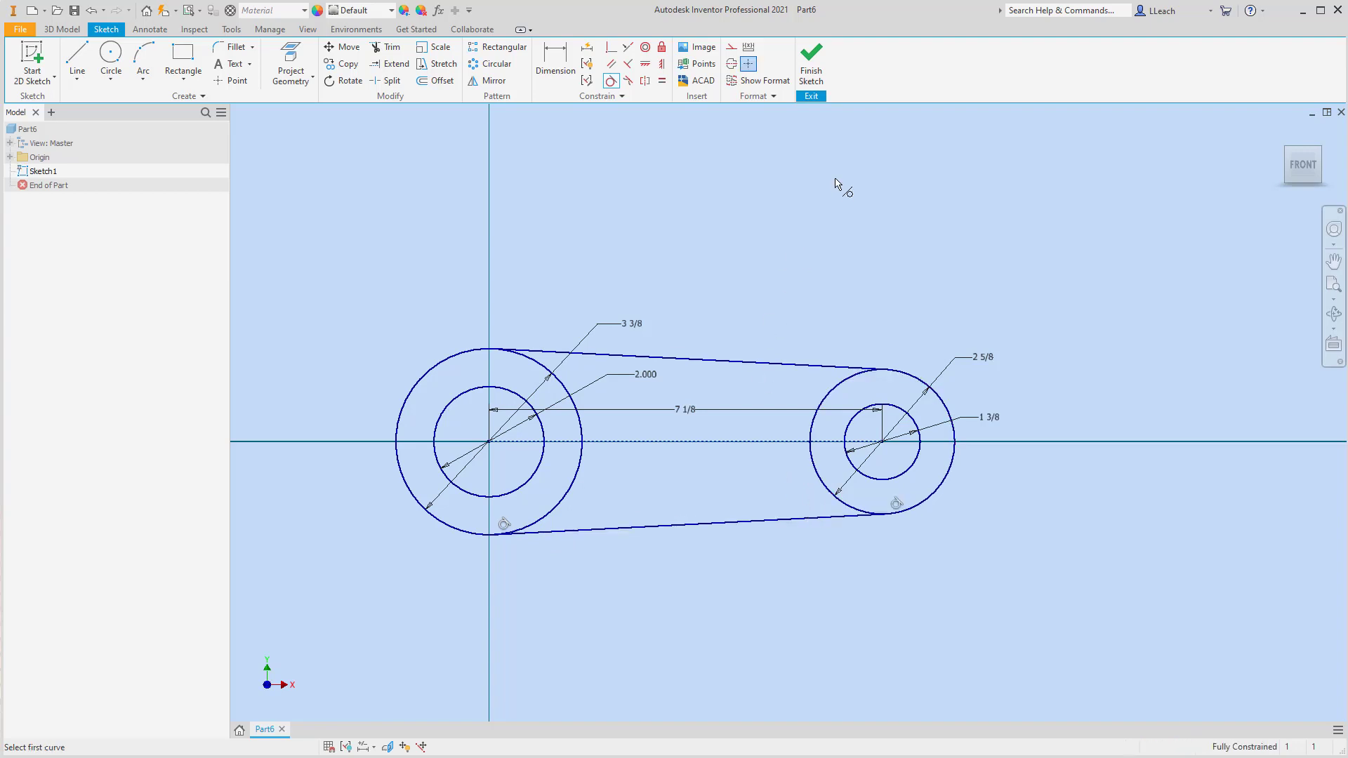
key(Escape)
Finish the sketch of the two-ended profile
click(814, 71)
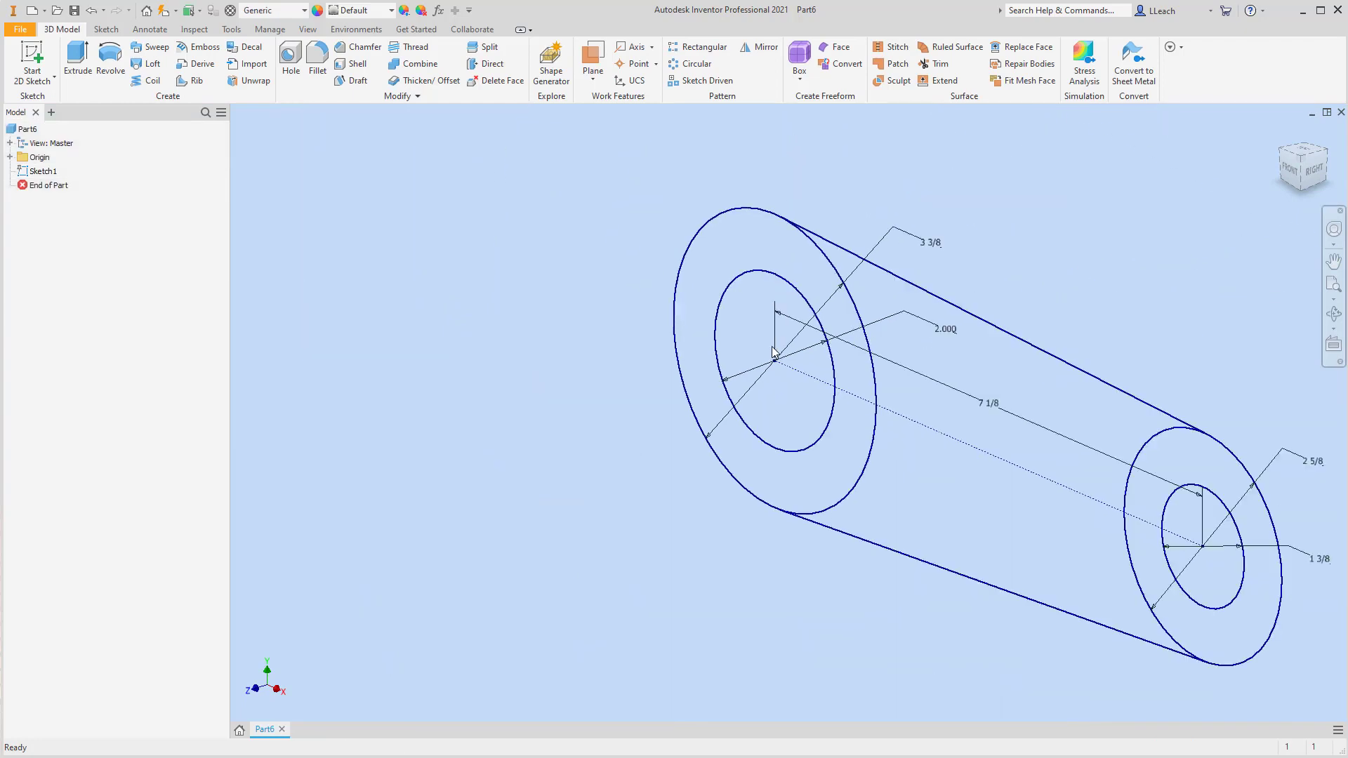
scroll(711, 327, up, 5)
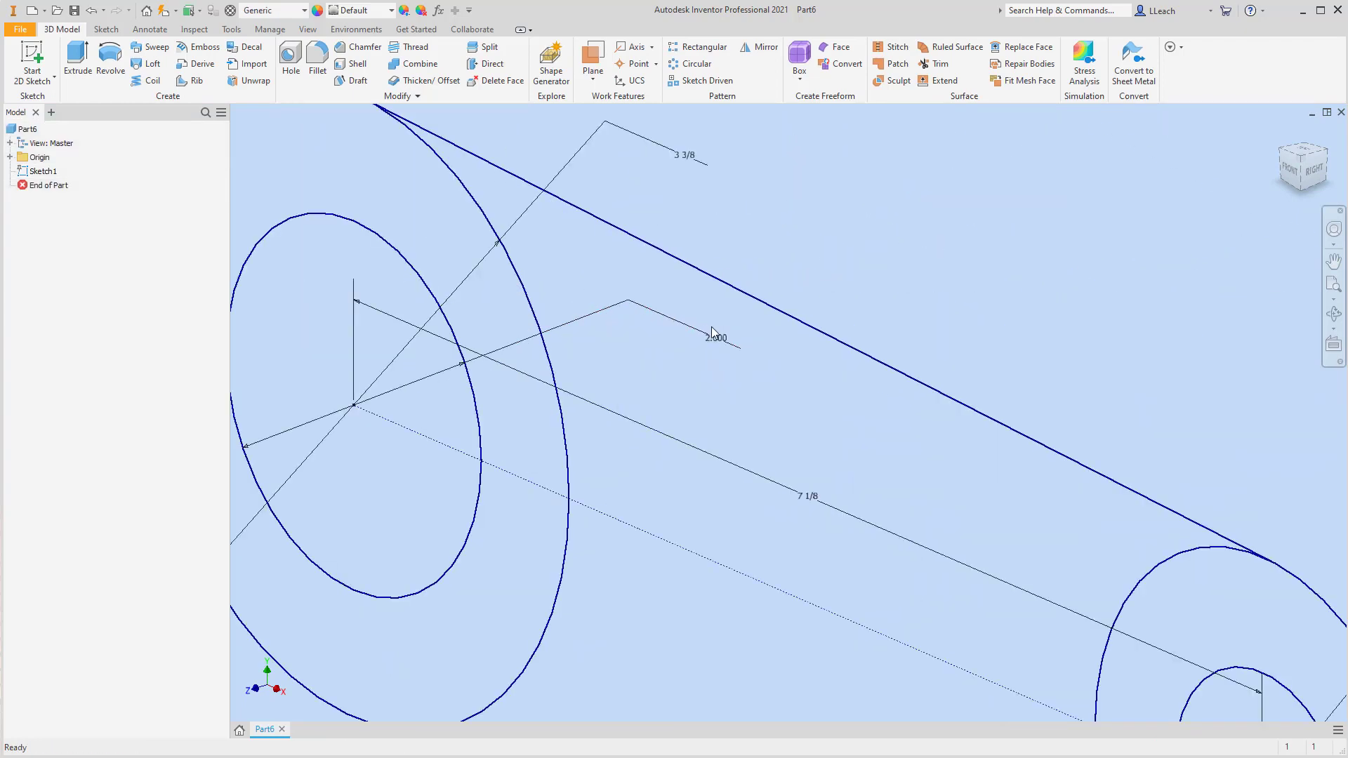
scroll(767, 322, down, 2)
scroll(747, 276, down, 3)
scroll(762, 235, up, 4)
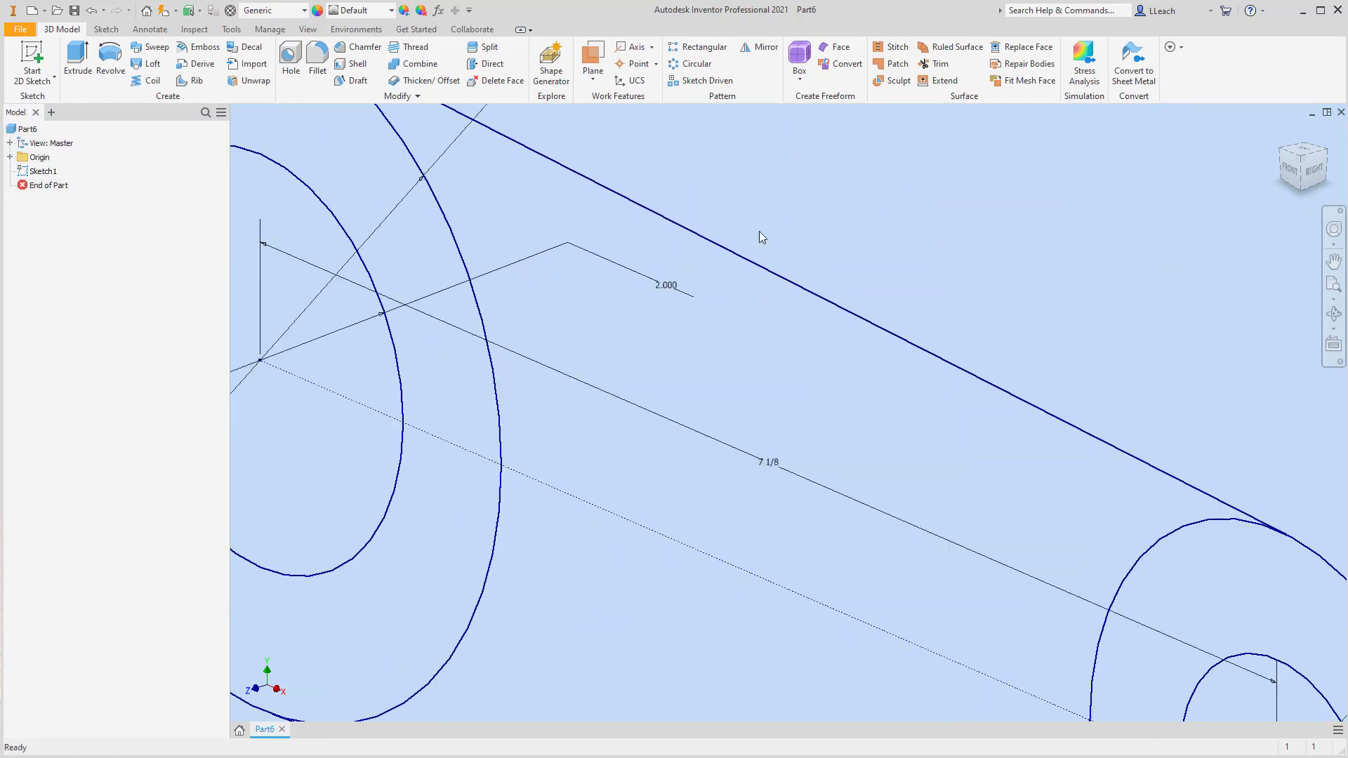
scroll(760, 230, down, 3)
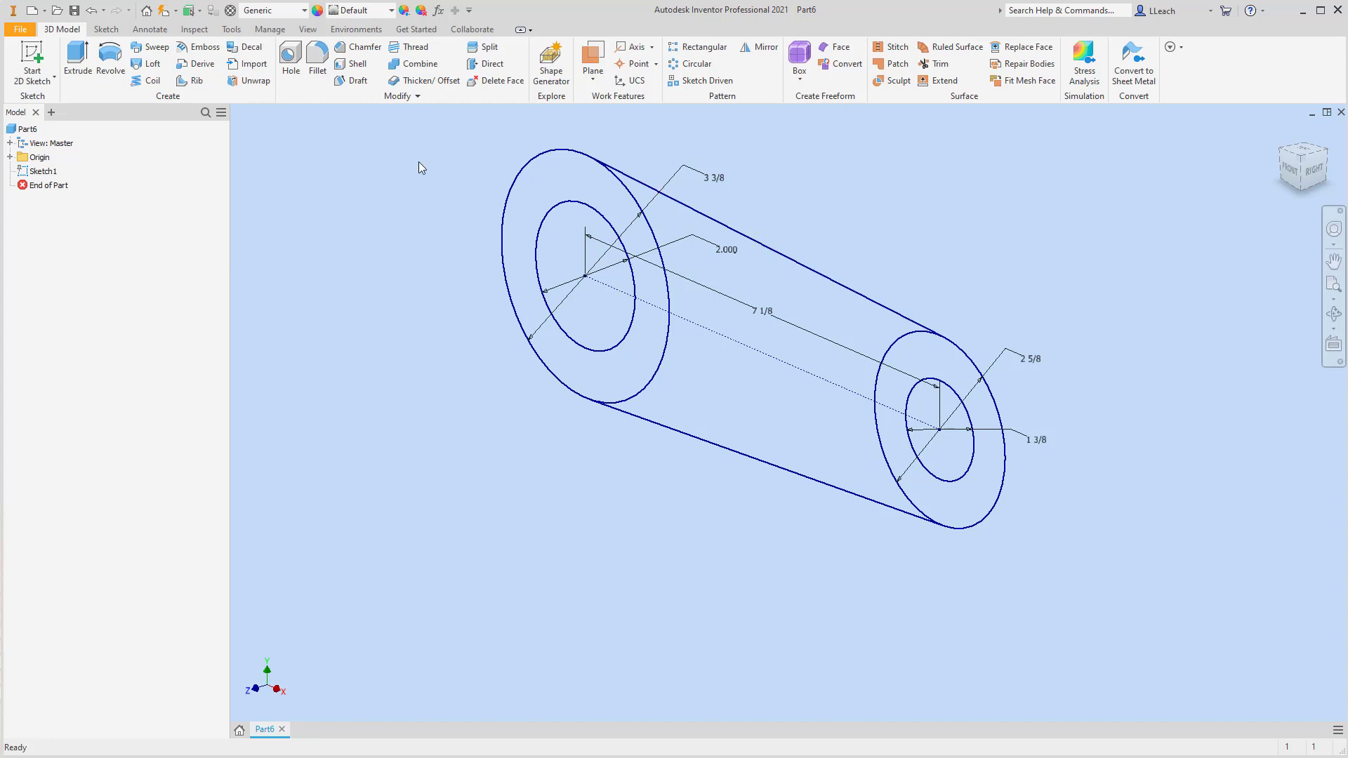
click(560, 184)
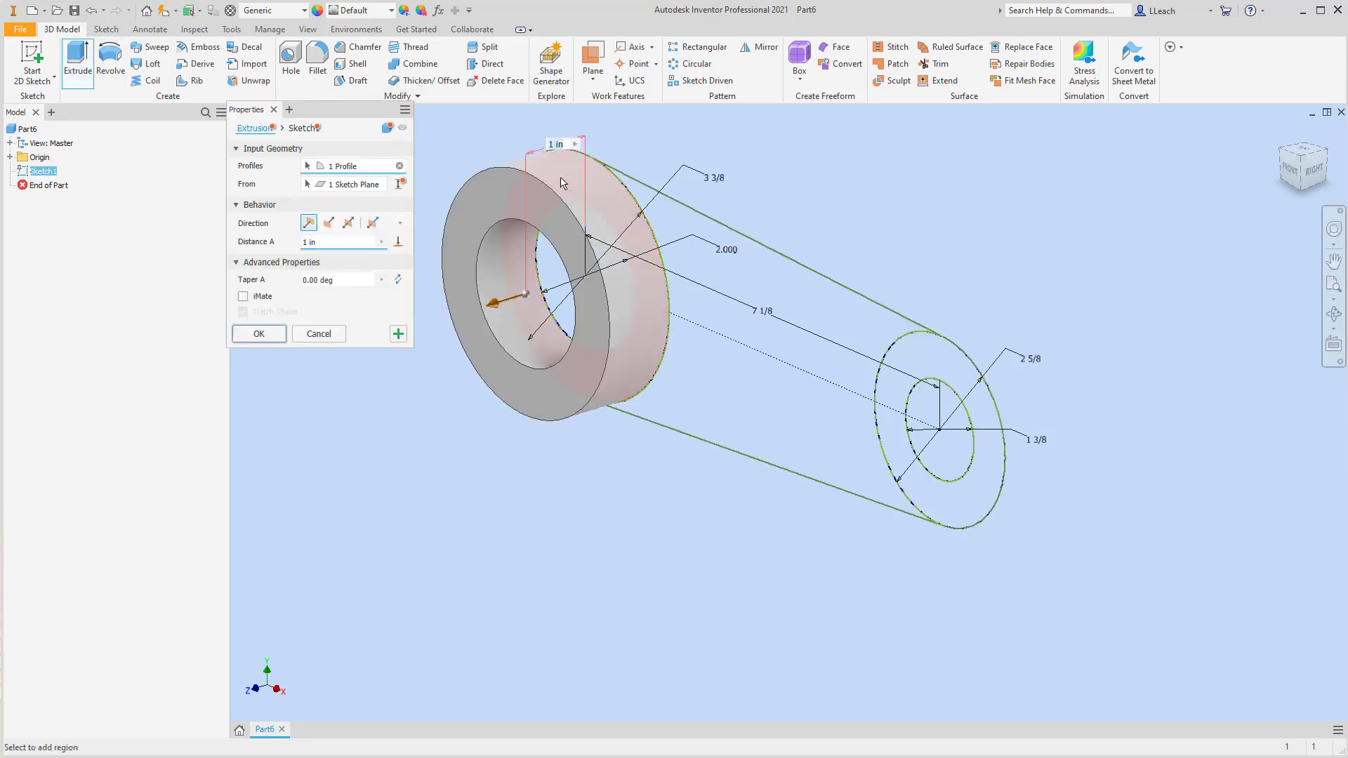
click(349, 224)
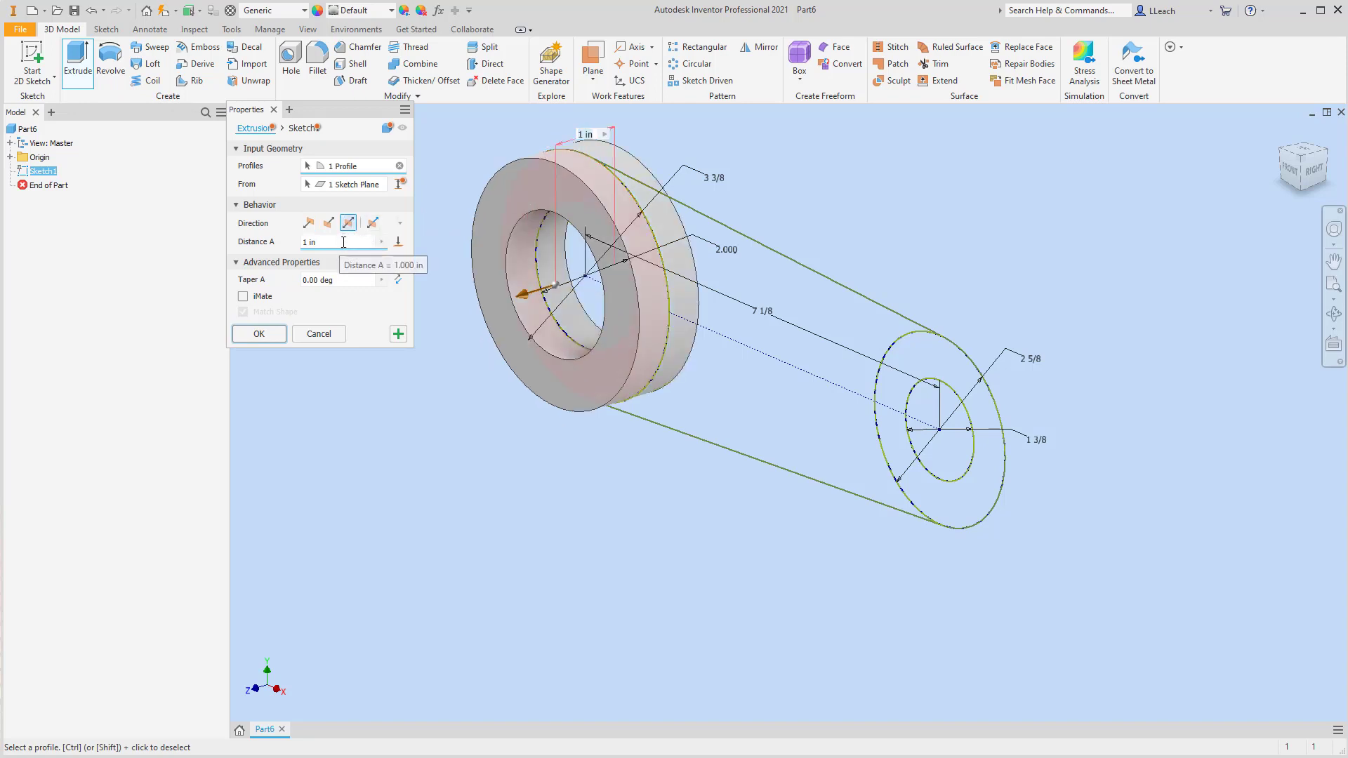
click(341, 243)
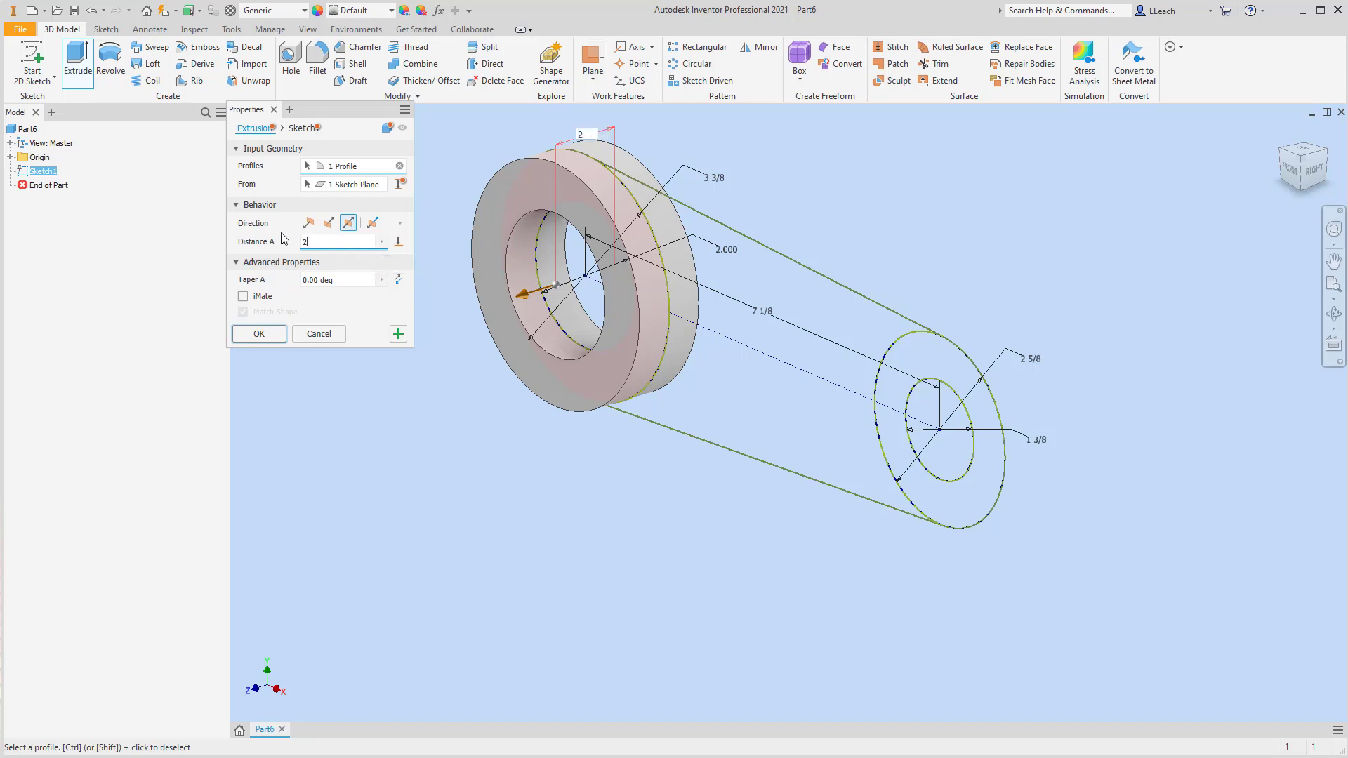
text(2)
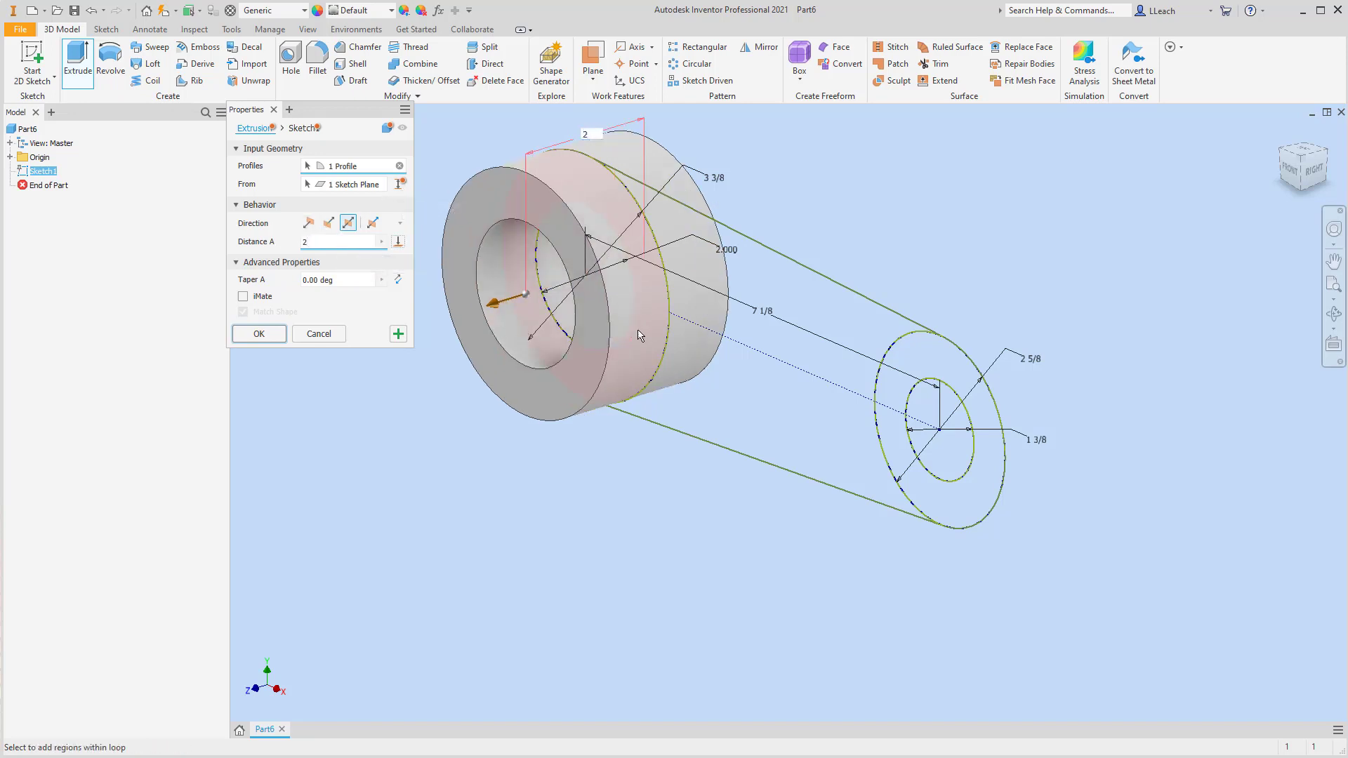
click(895, 432)
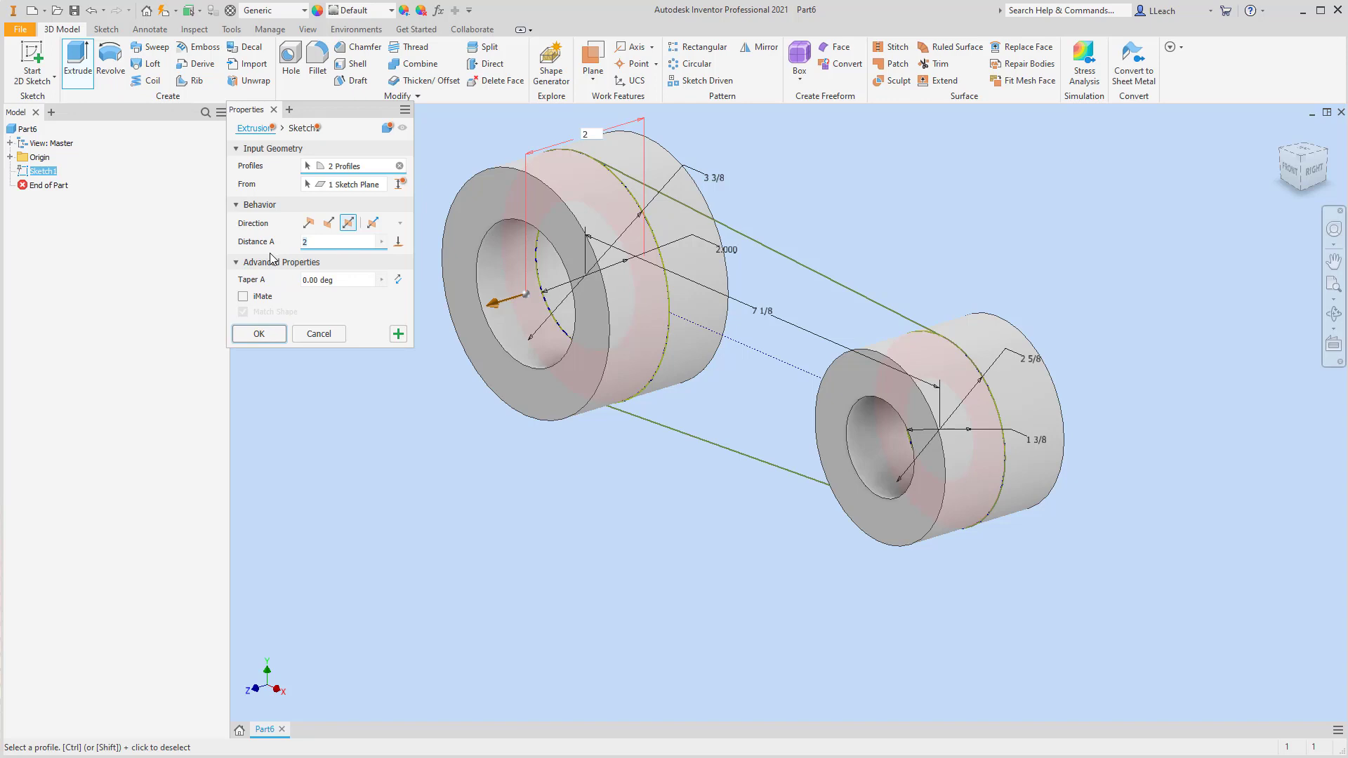
text(/4)
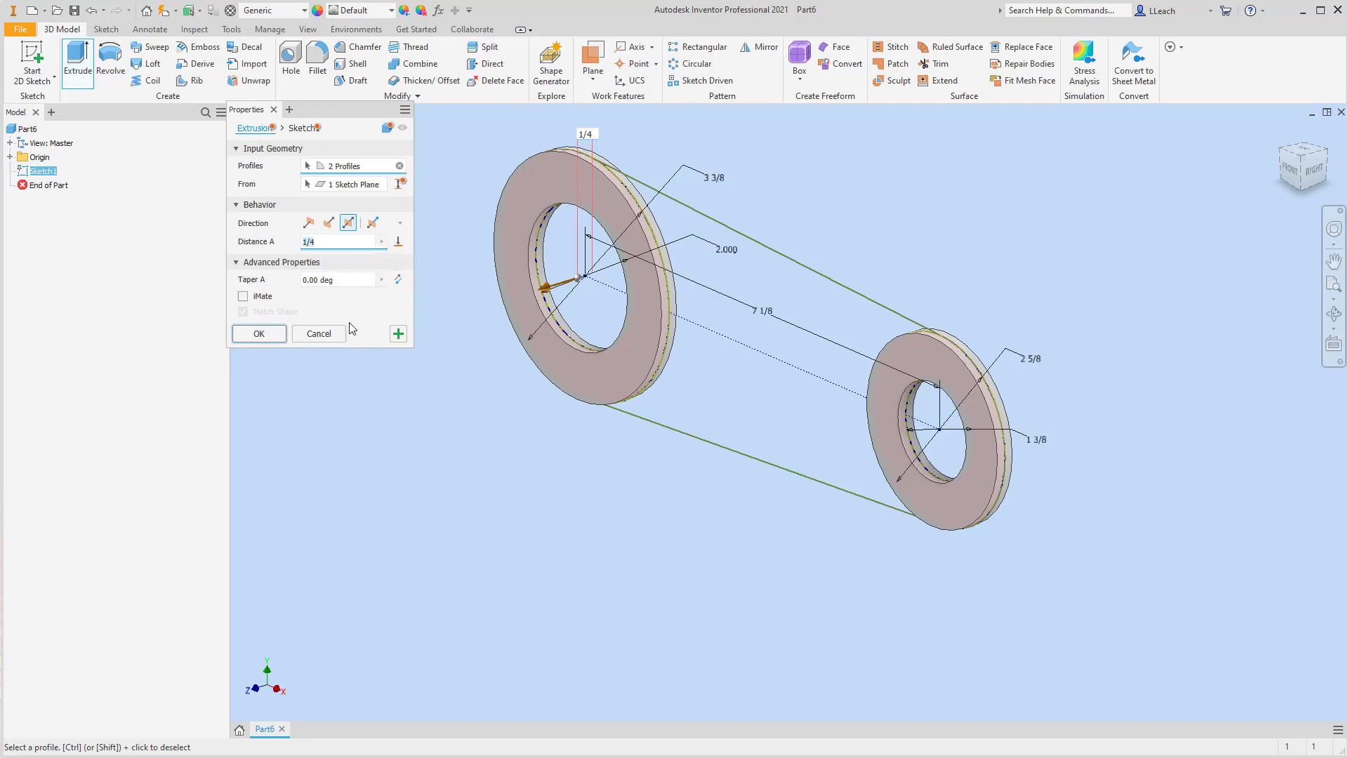
click(324, 334)
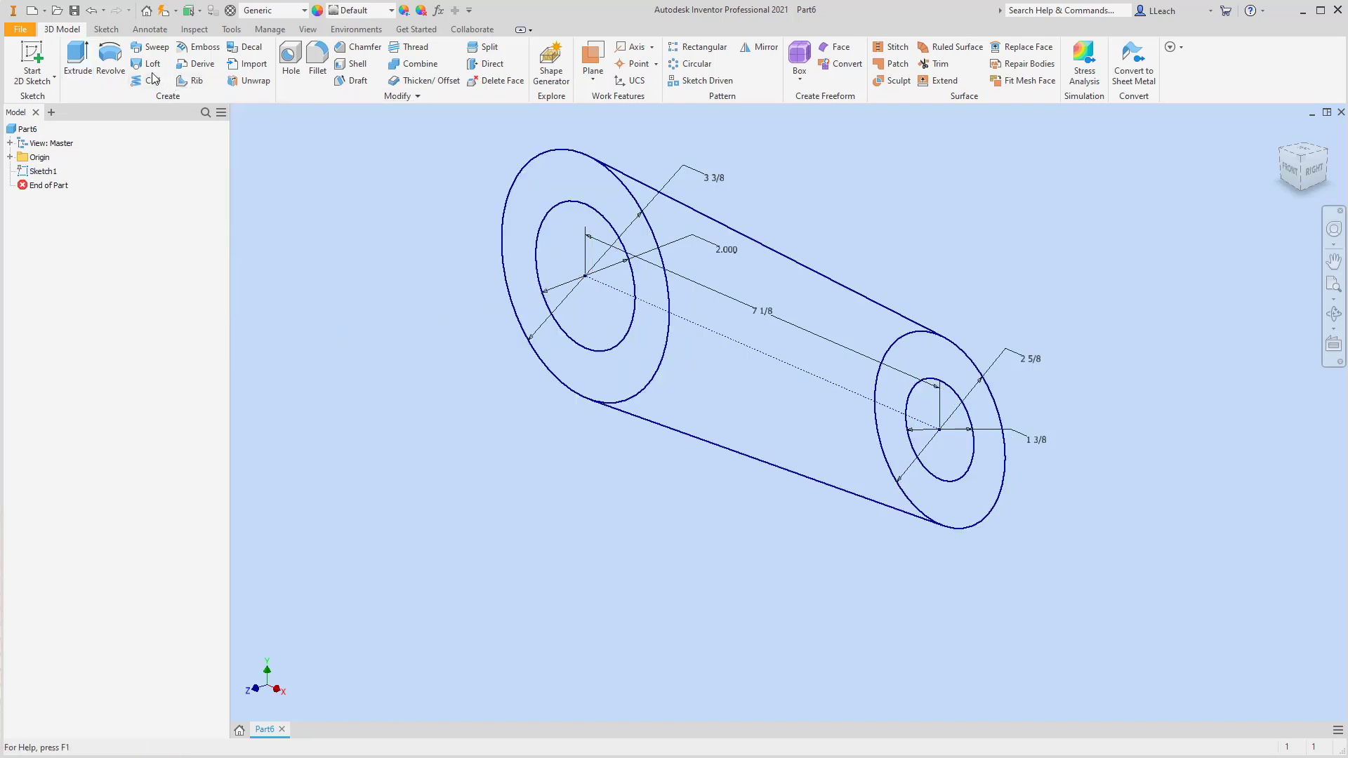
Extrude the ring between the 3 3/8 in and 2.000 in circles symmetrically about the sketch plane to a total of 2 in
click(89, 65)
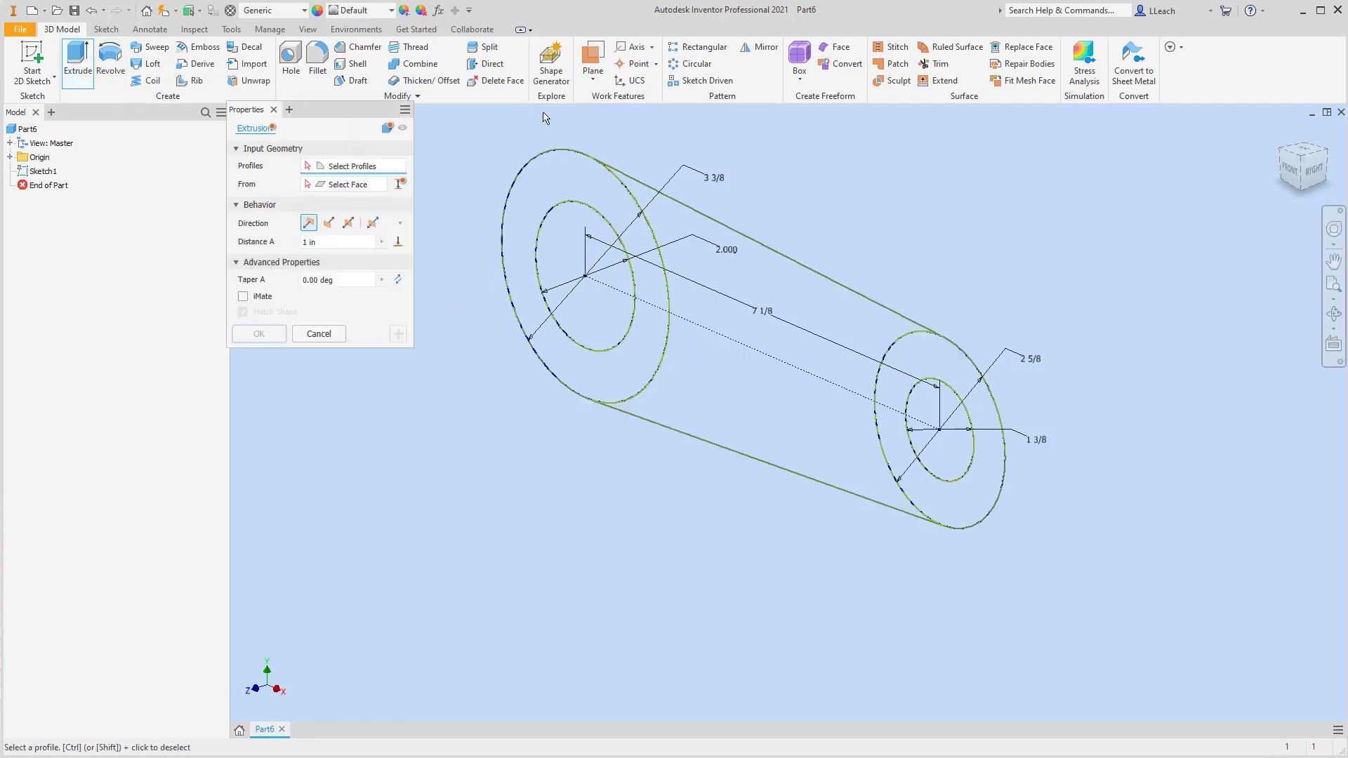
click(507, 187)
click(348, 223)
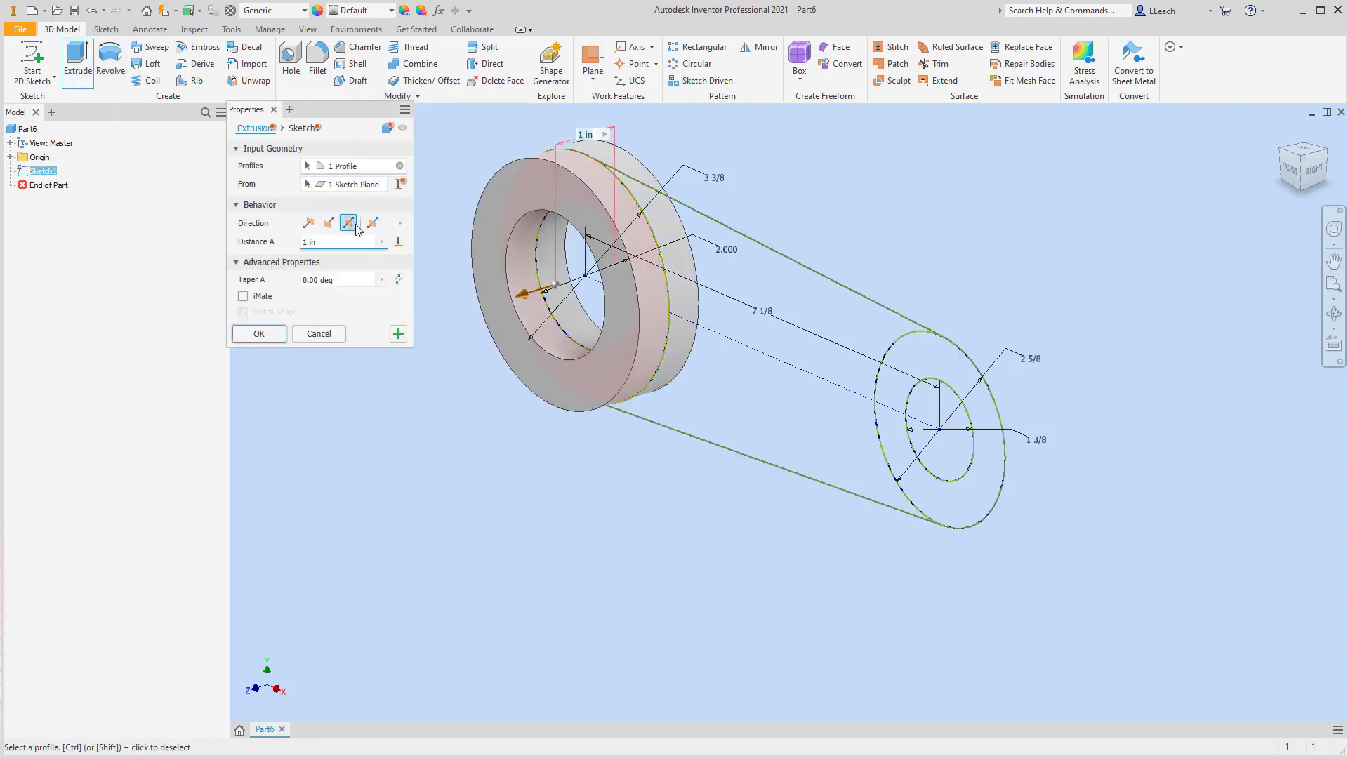
click(330, 243)
text(2)
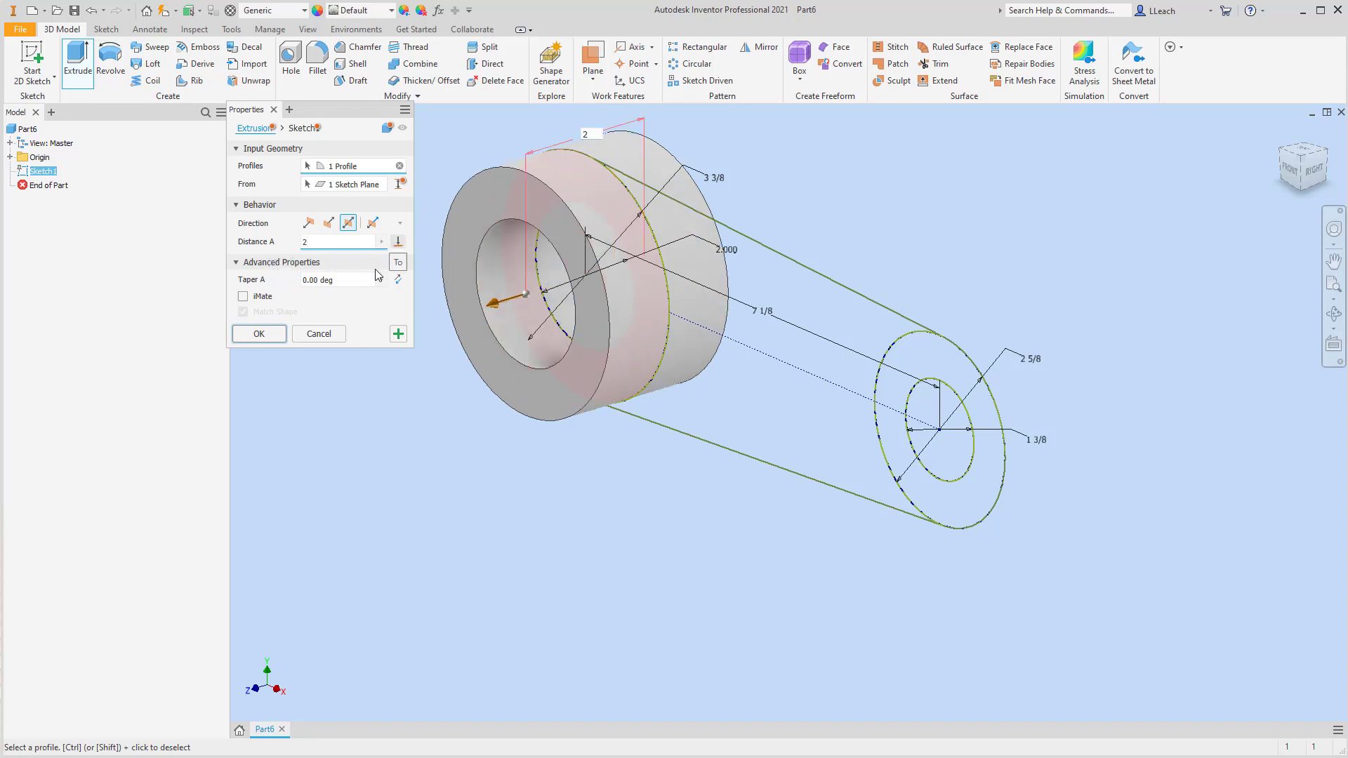
click(259, 335)
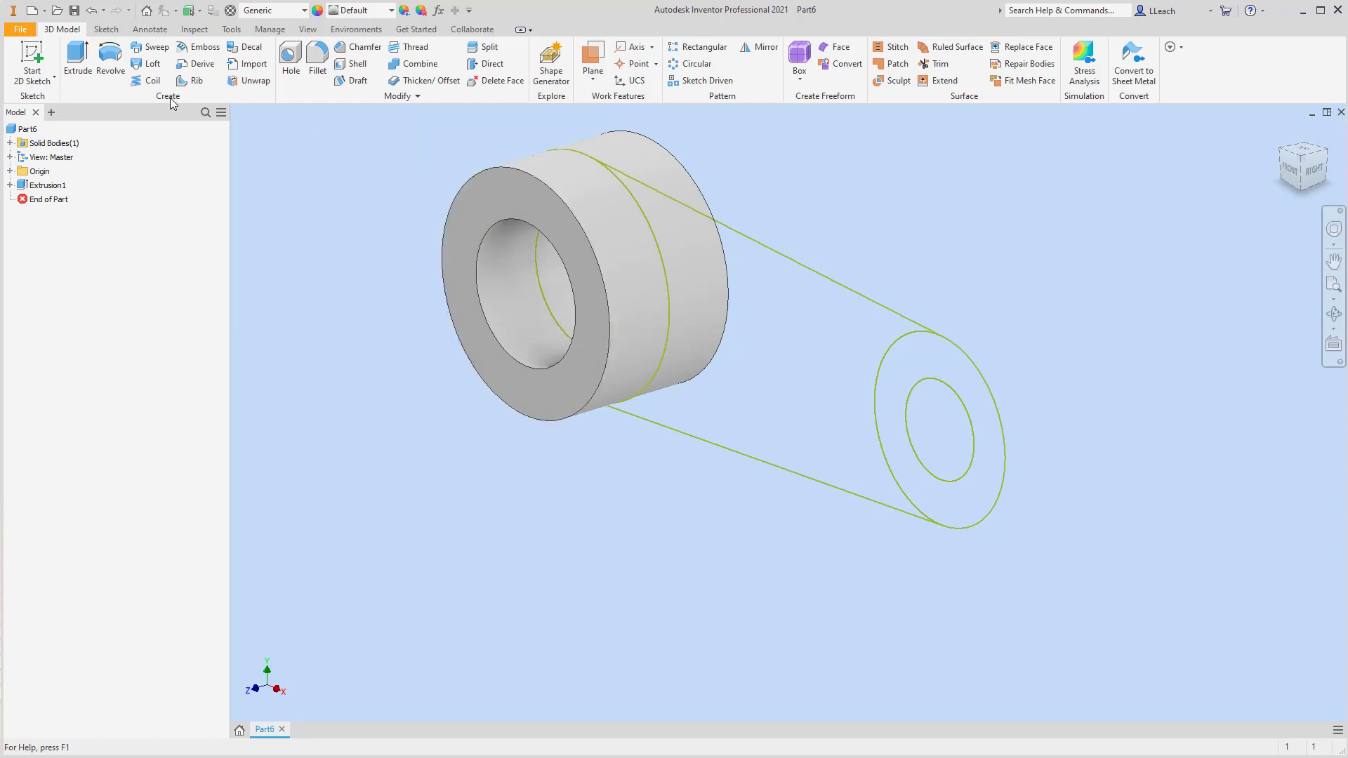
click(32, 56)
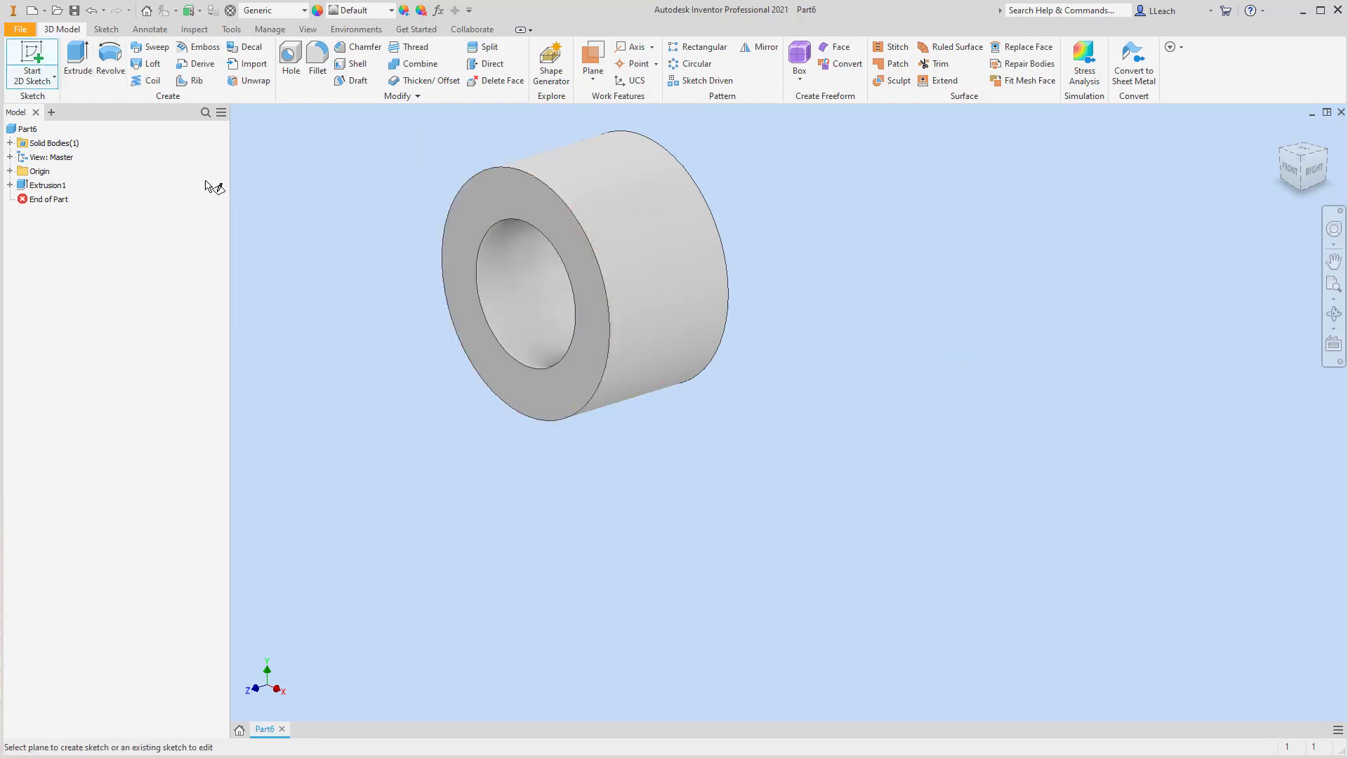
key(Escape)
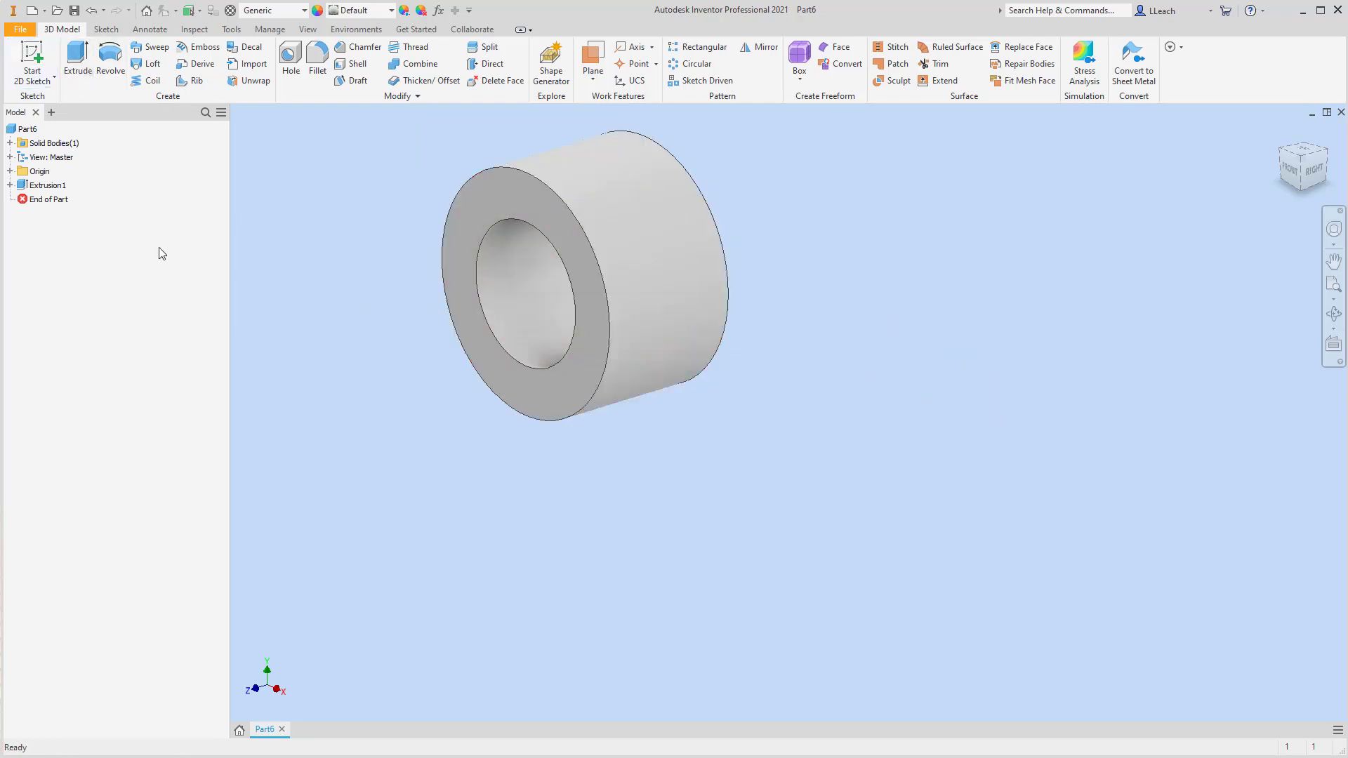
Make the link profile sketch used by the first extrusion visible for reuse
click(10, 185)
click(56, 199)
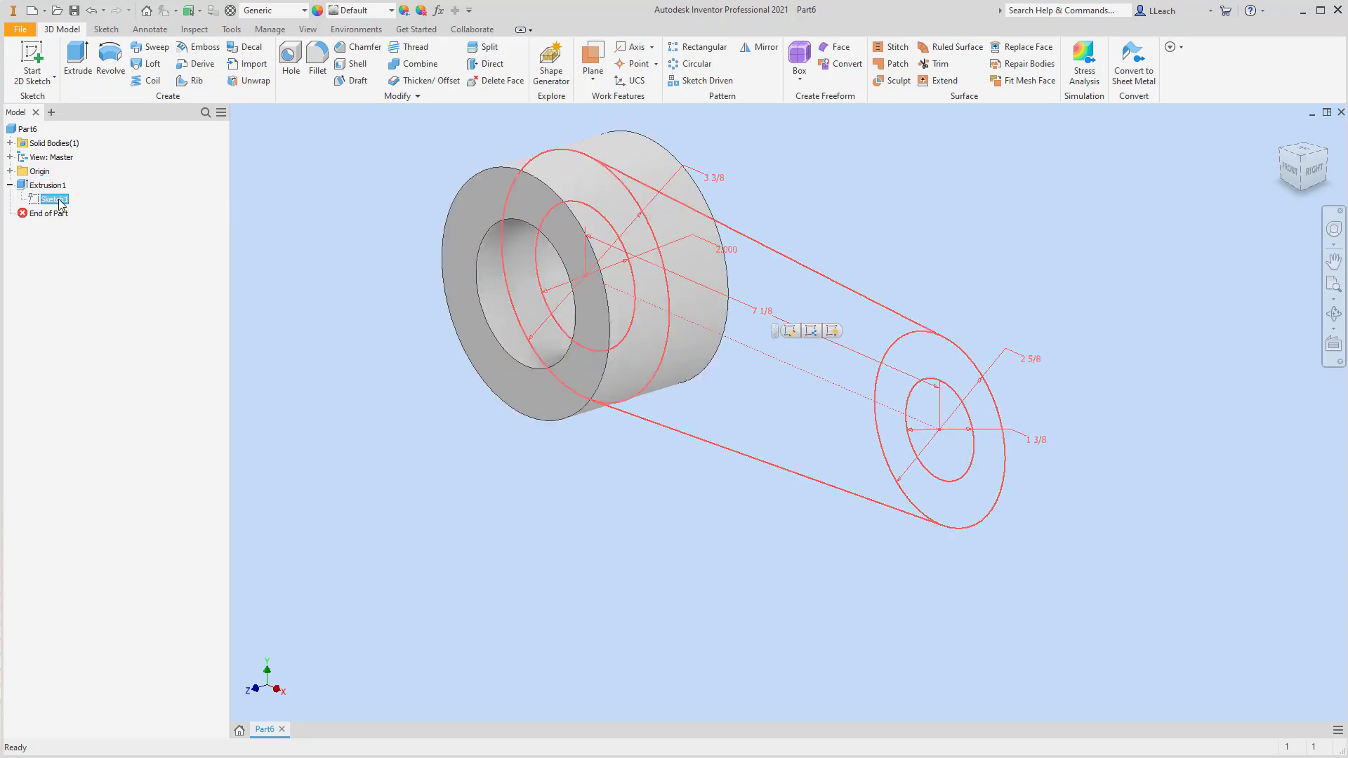
right_click(59, 202)
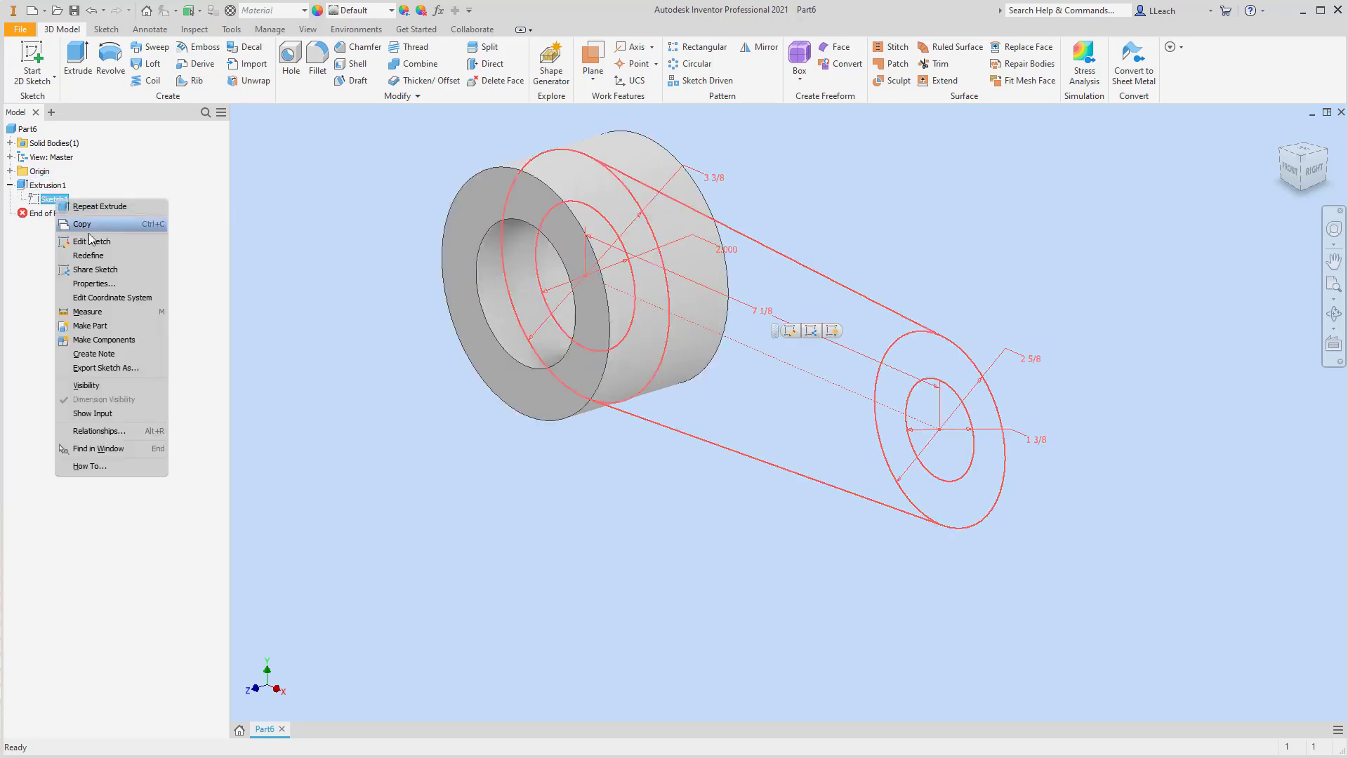
click(92, 385)
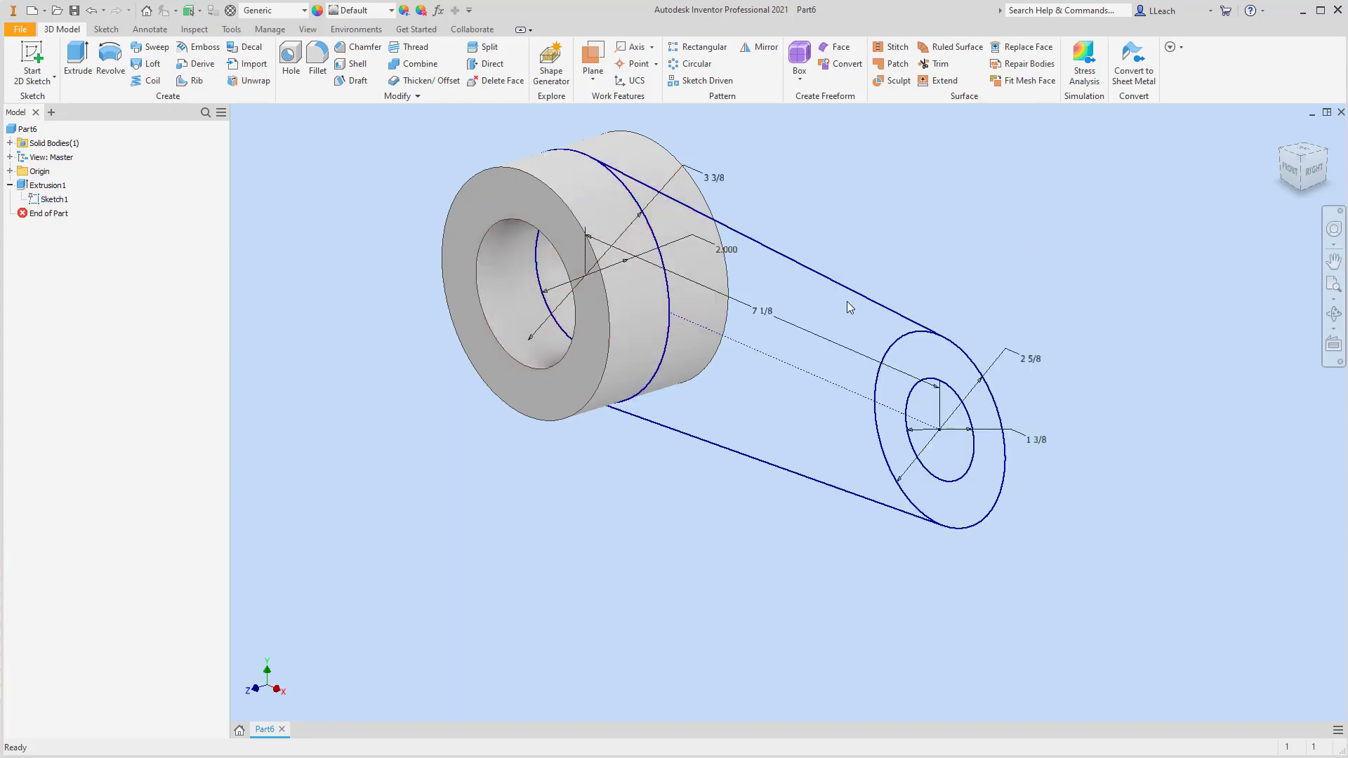
Extrude the ring between the 2 5/8 in and 1 3/8 in circles symmetrically about the sketch plane to a total of 1 1/4 in
click(78, 61)
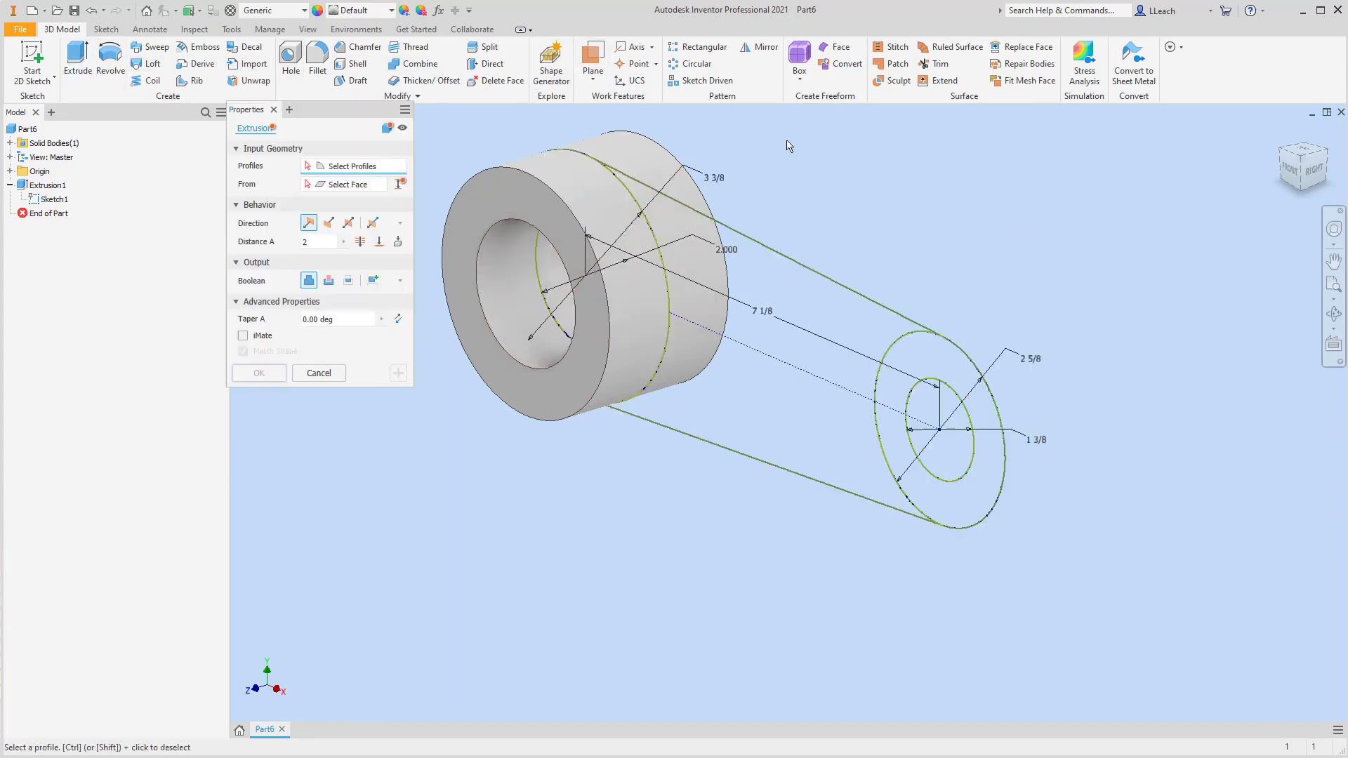
click(934, 364)
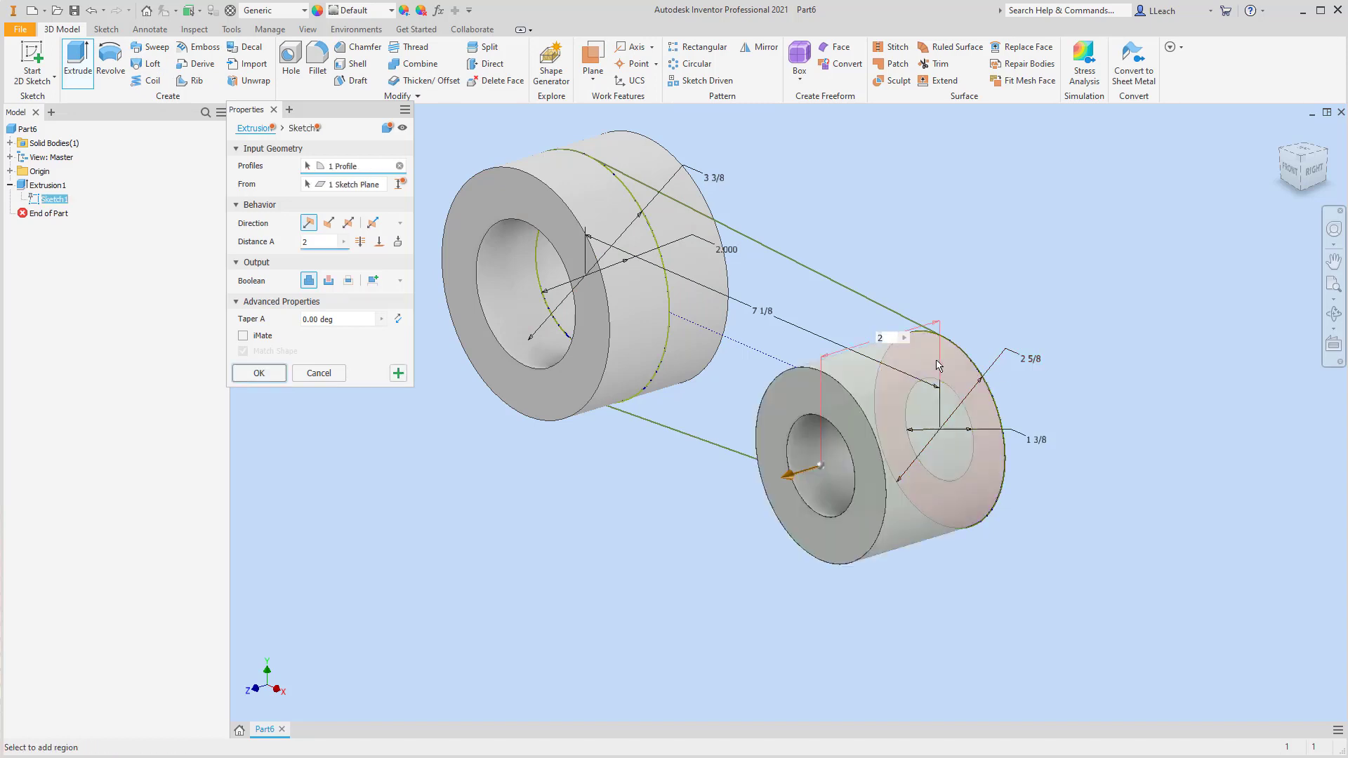
click(349, 224)
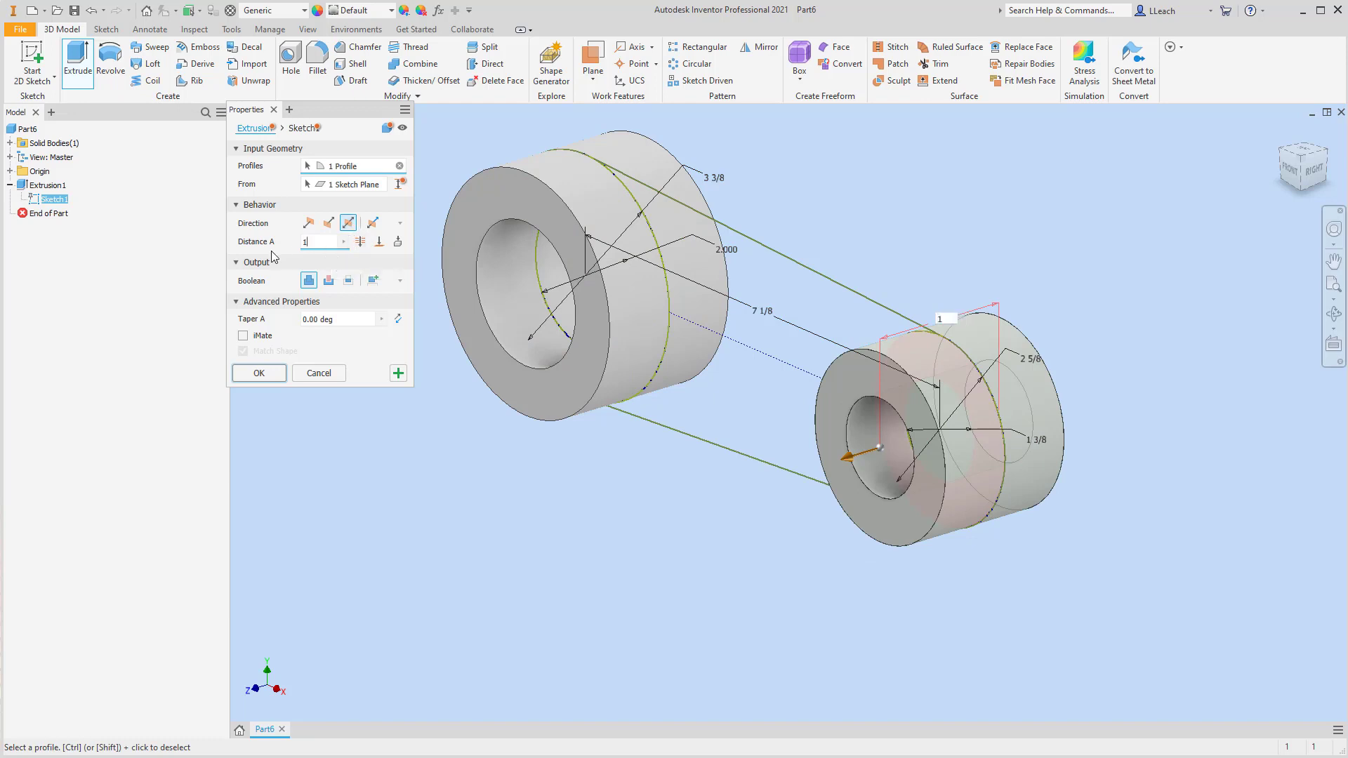
text(1/)
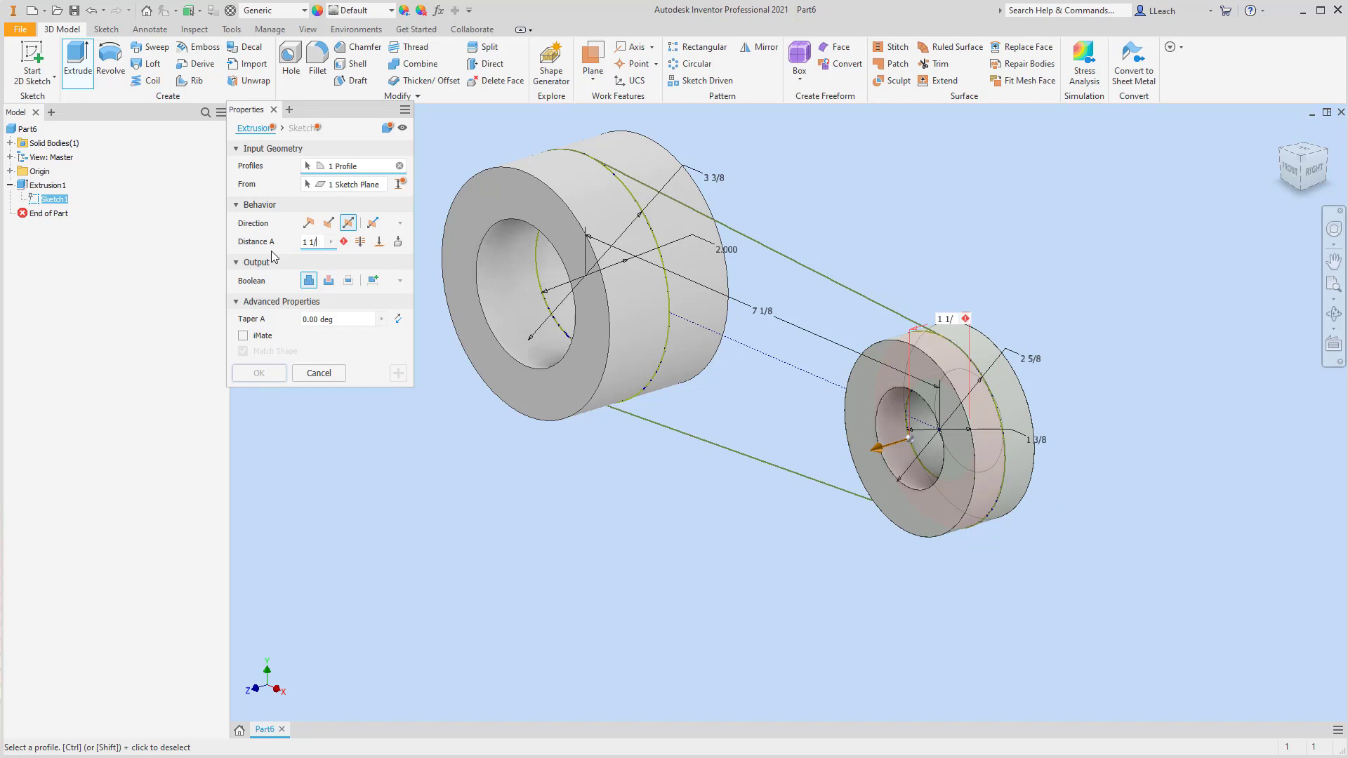
text(4)
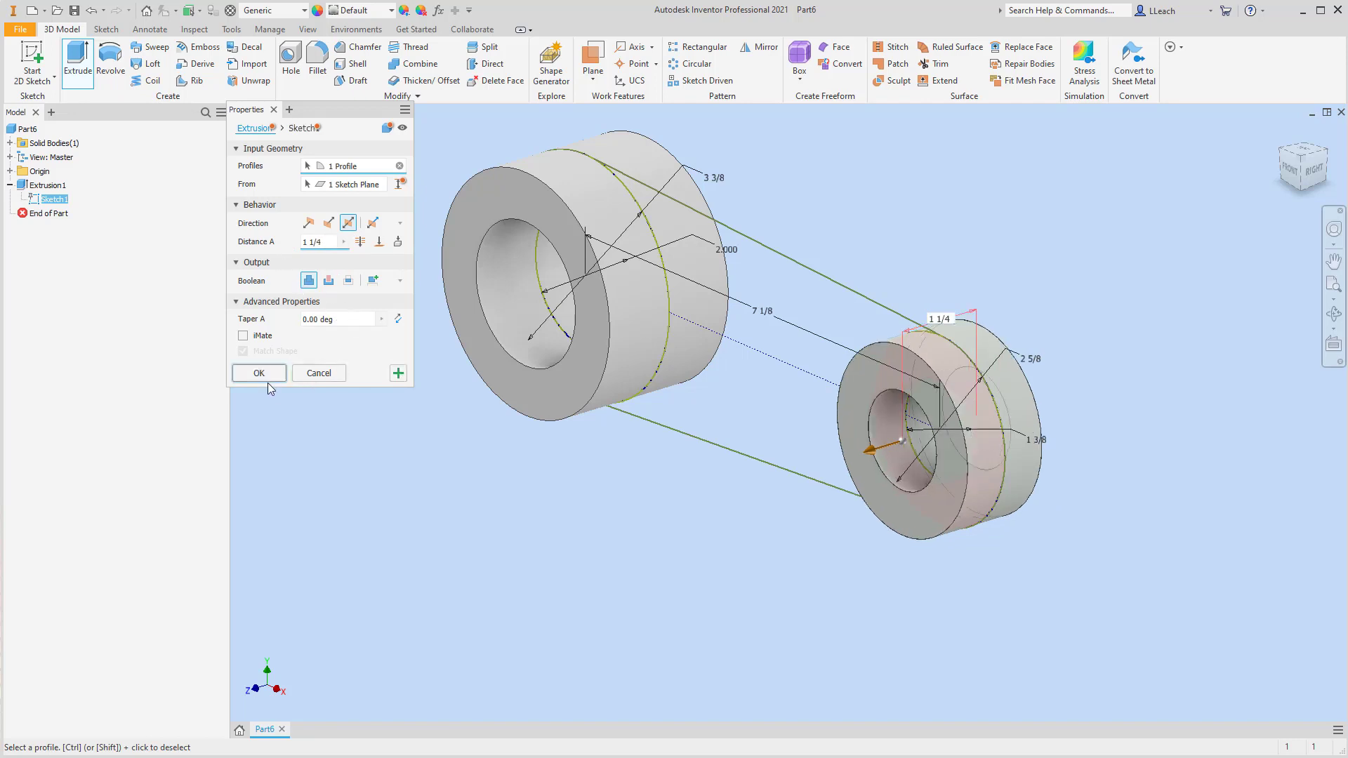
click(259, 374)
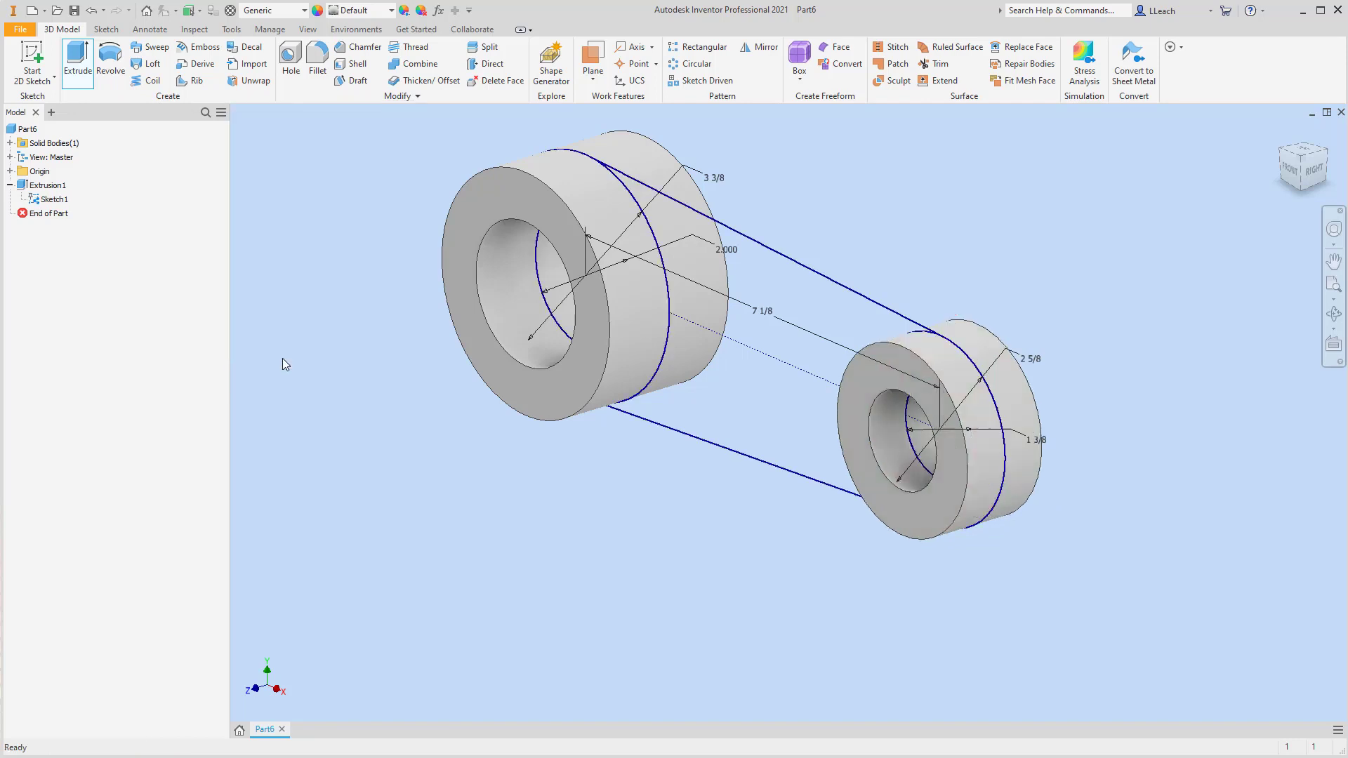
Extrude the web region between the two tangent lines symmetrically about the sketch plane to a total of 3/4 in
click(89, 79)
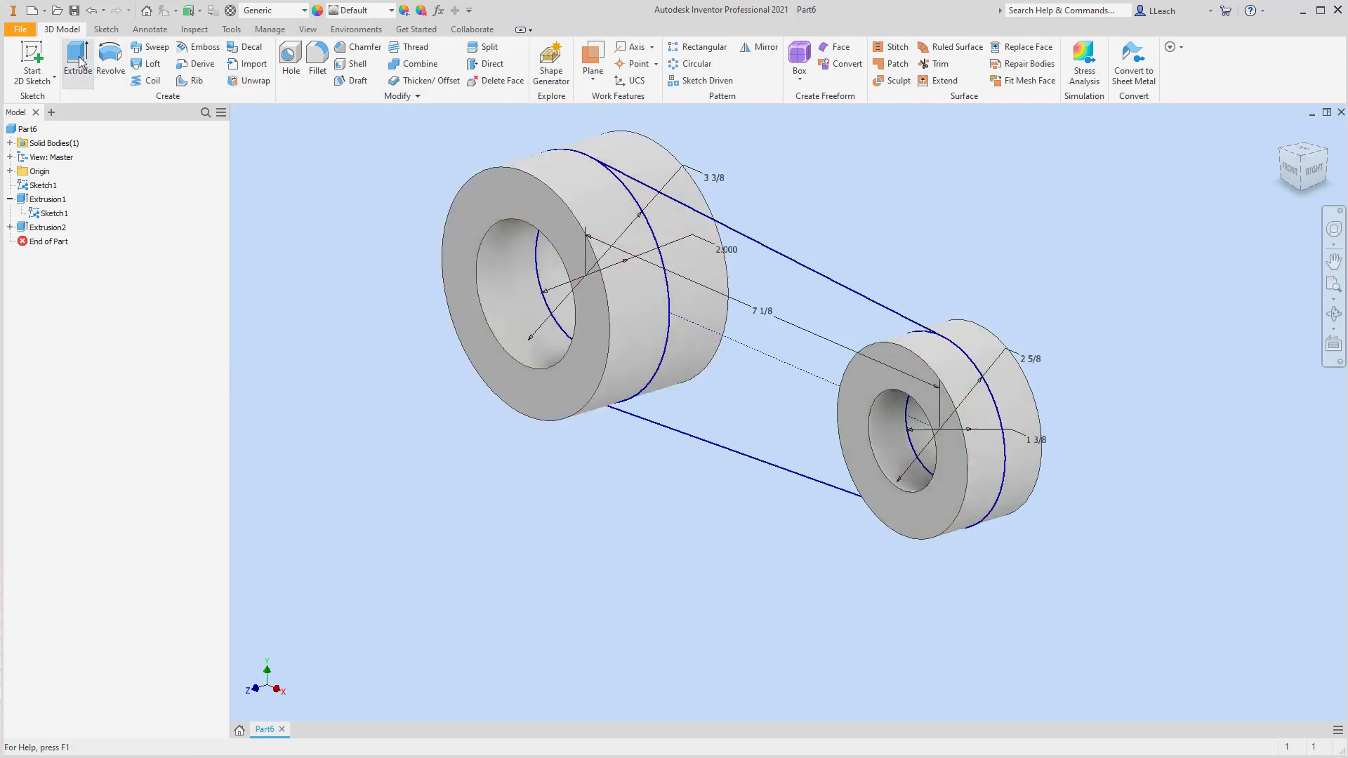
click(762, 274)
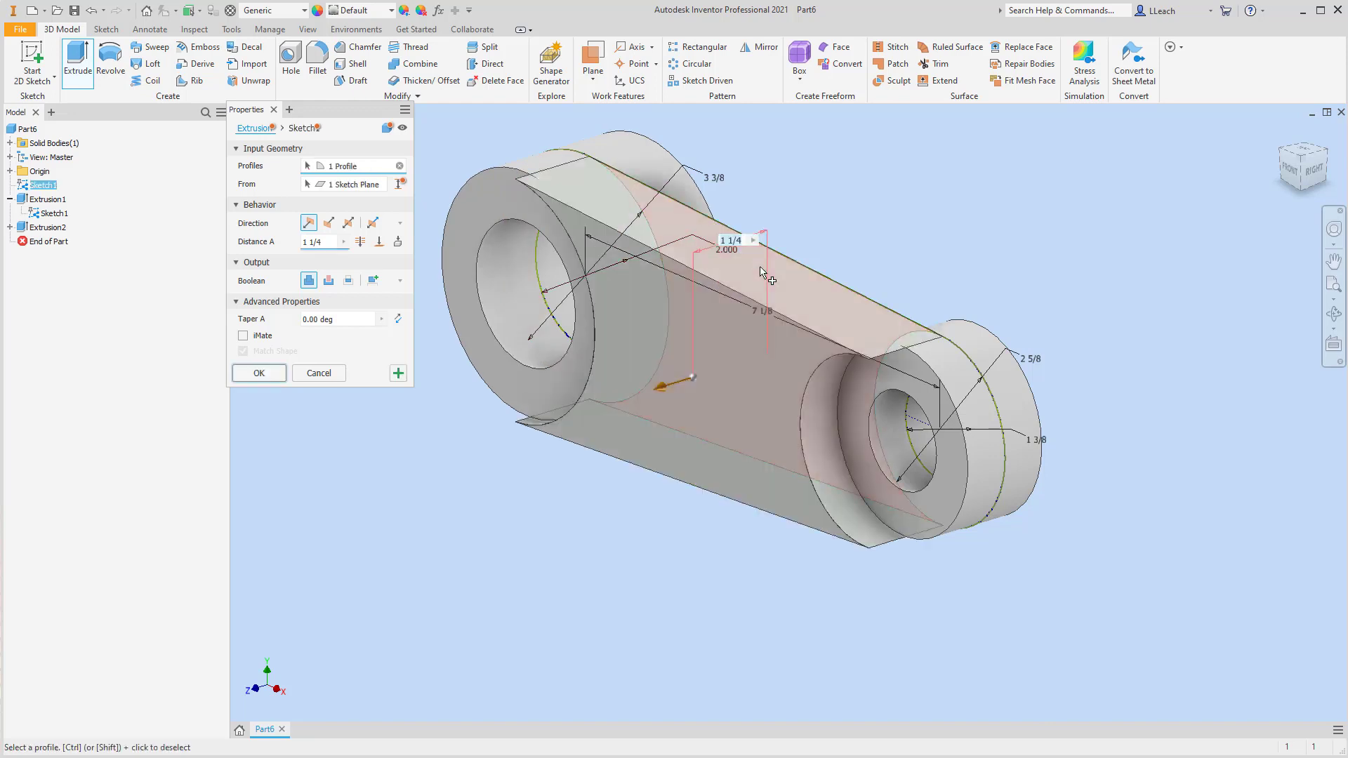
click(349, 223)
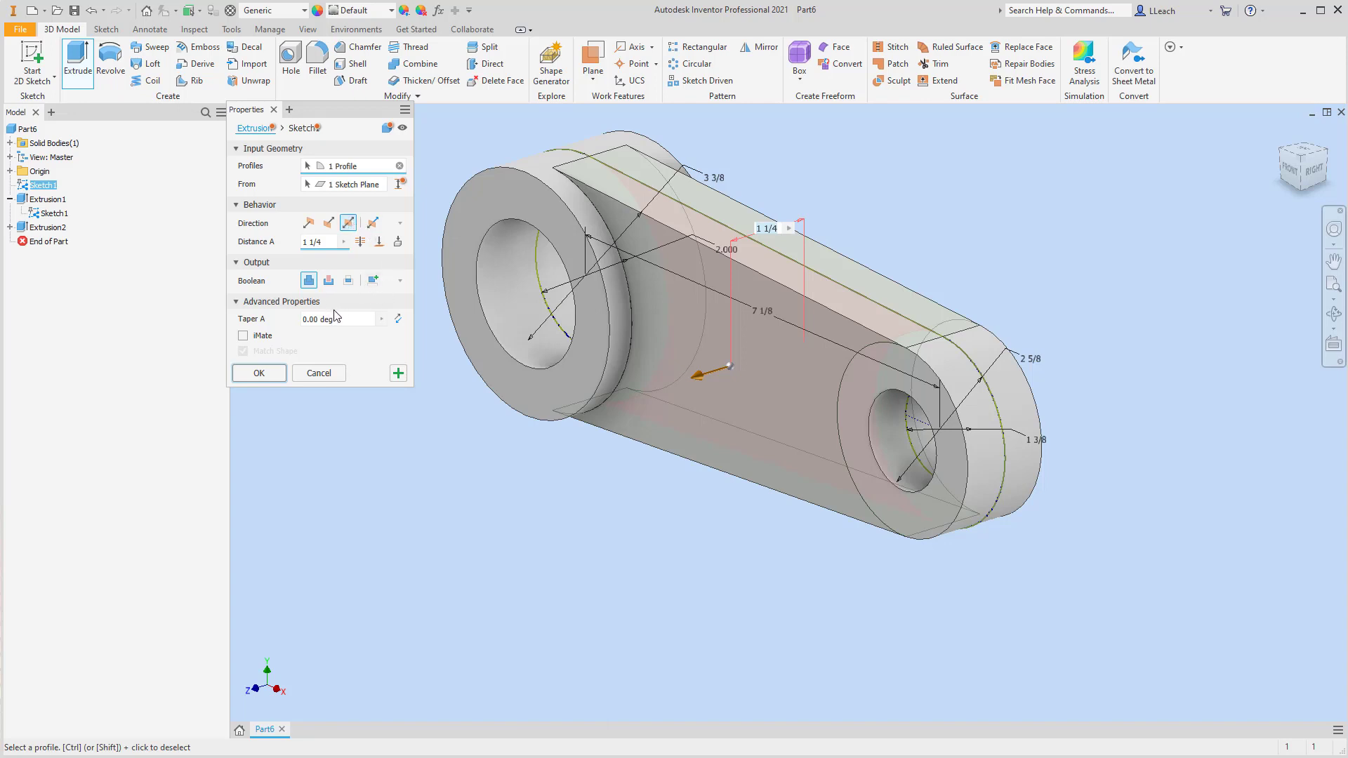
click(333, 243)
text(3/4)
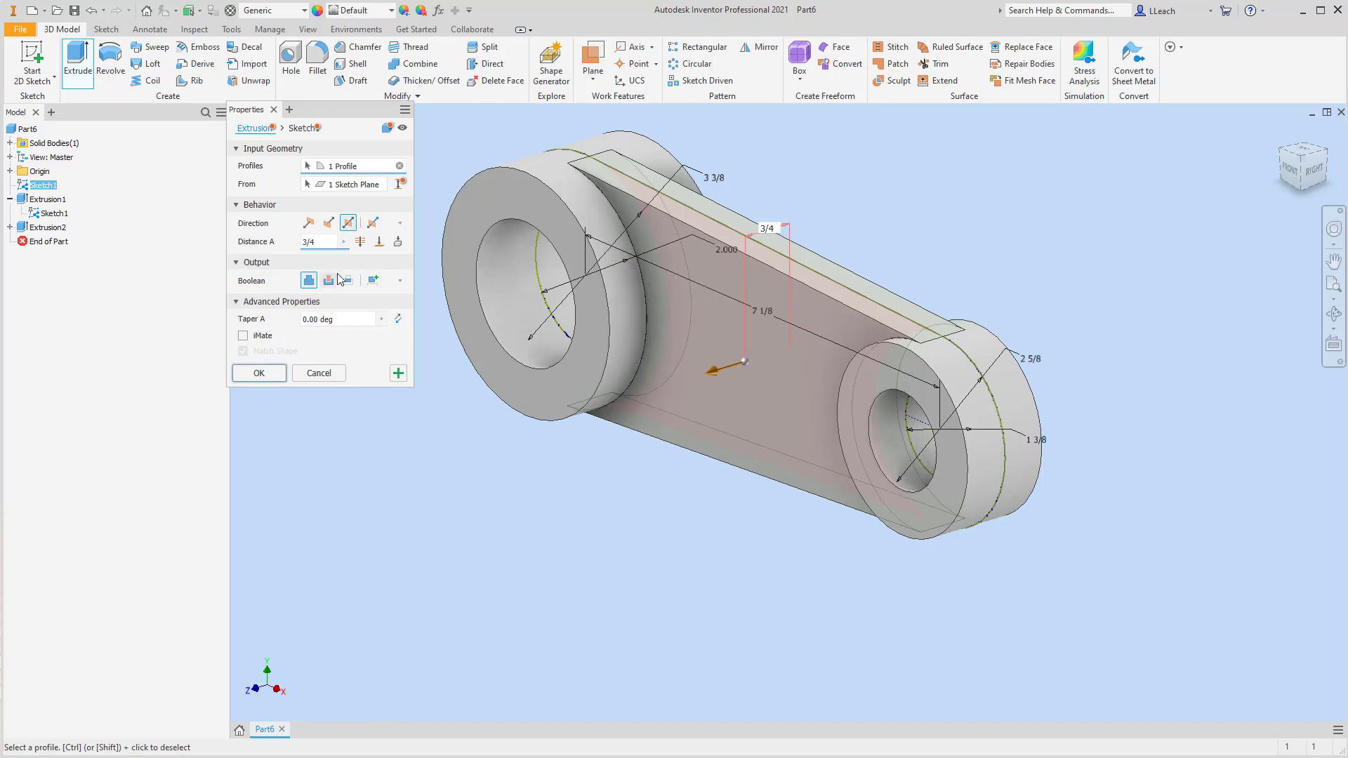
click(259, 373)
Hide the shared profile sketch so that only the solid link is shown
key(F2)
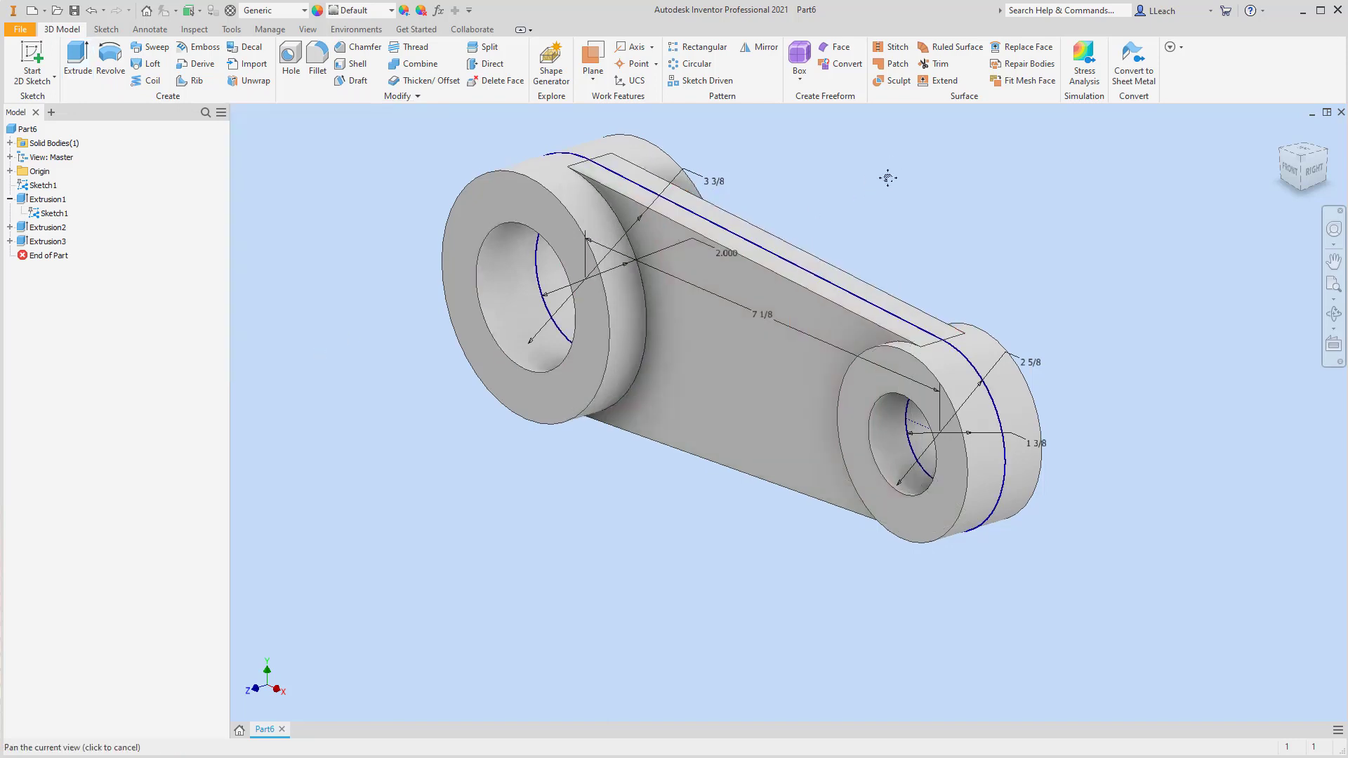
drag(887, 179, 873, 203)
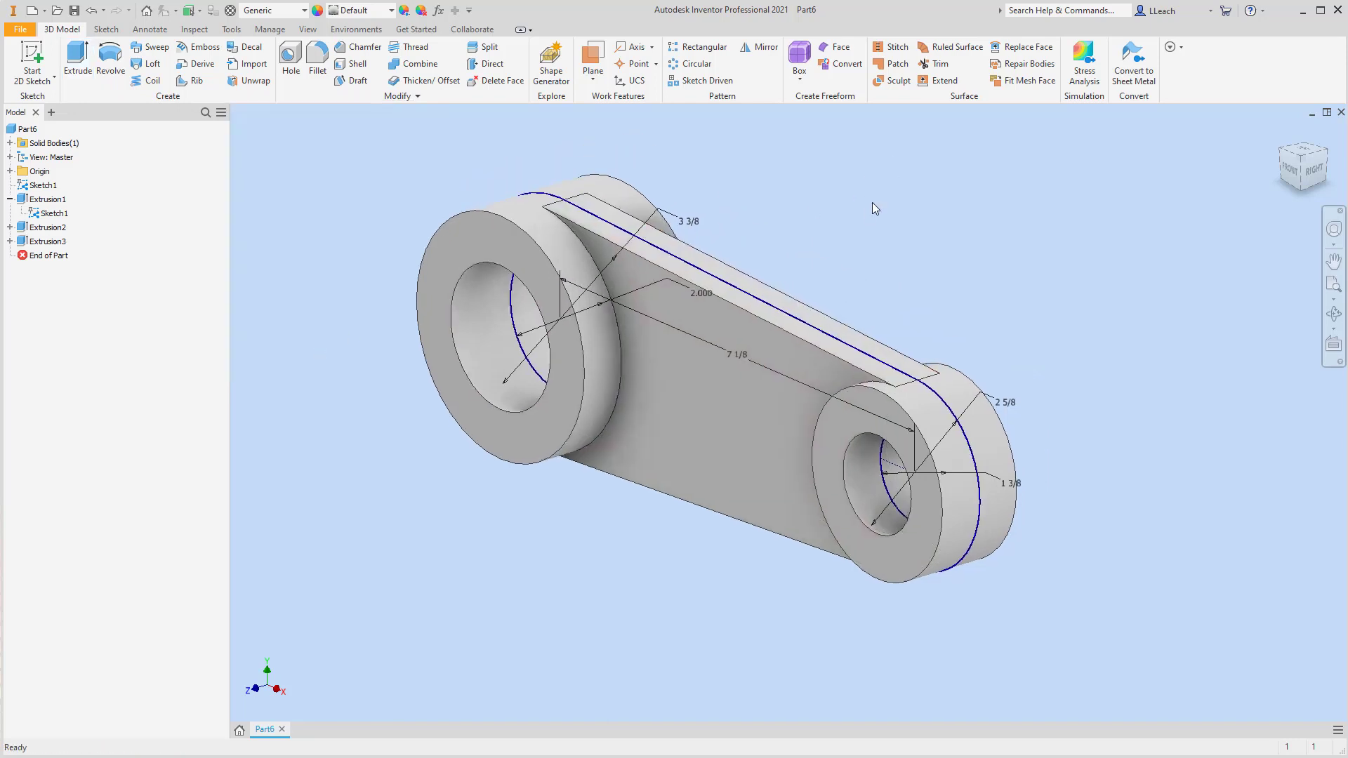
click(54, 214)
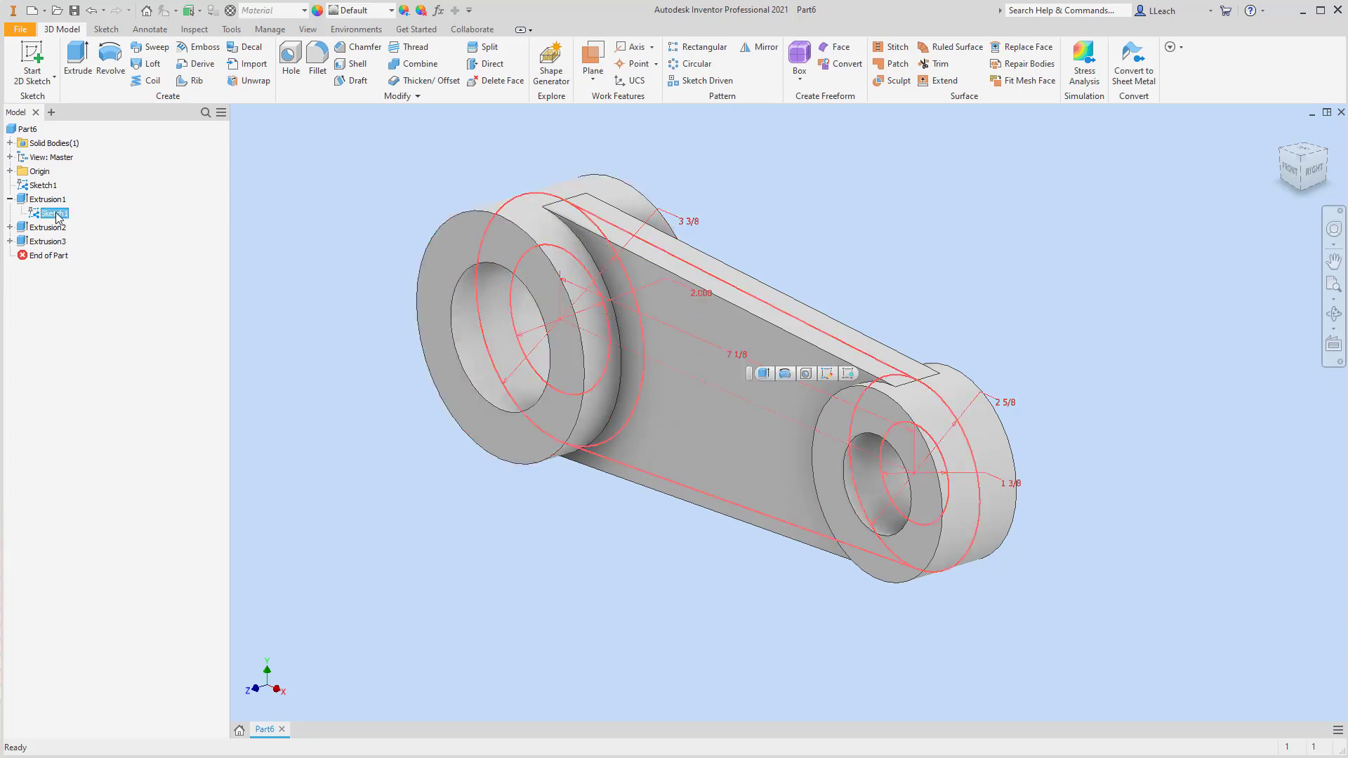
right_click(56, 218)
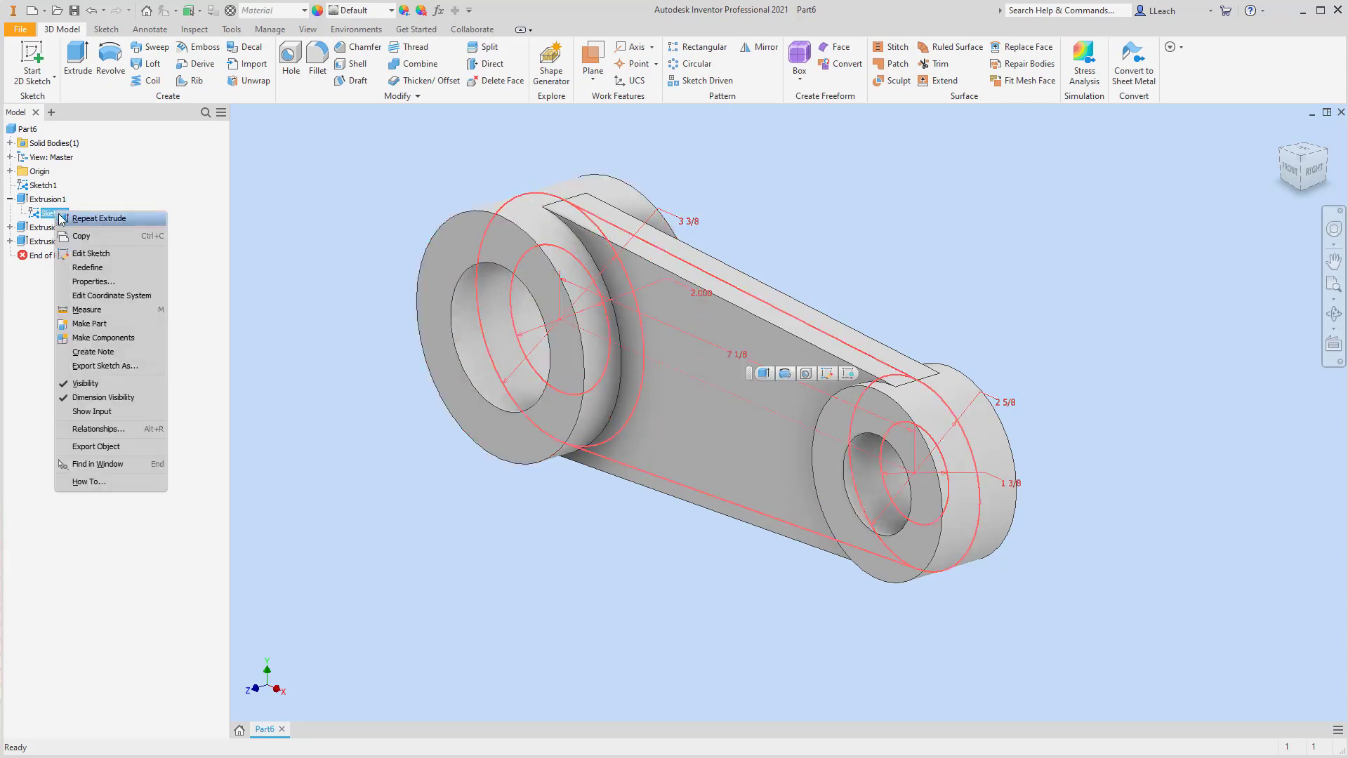
click(85, 383)
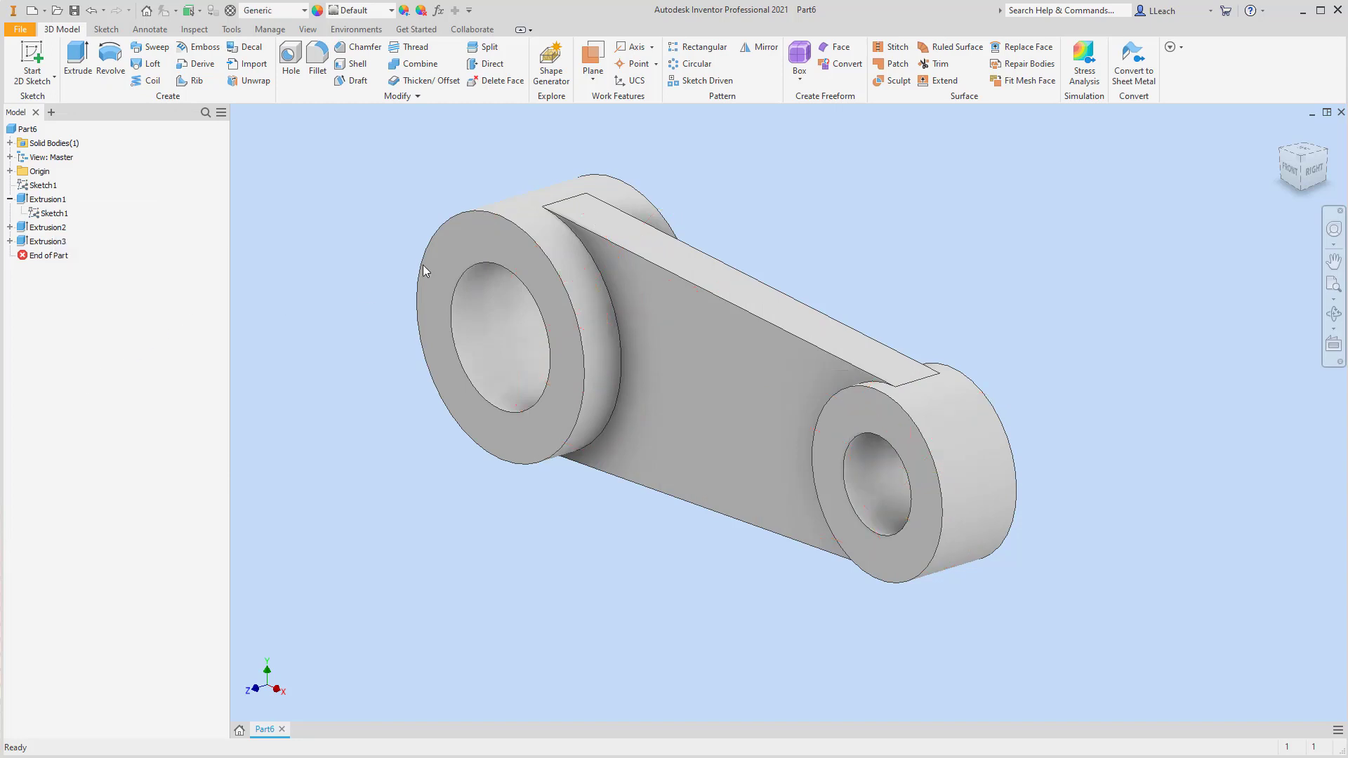
Turn on shadows for the model display and set the lighting style to Photo Booth
middle_drag(845, 139, 841, 167)
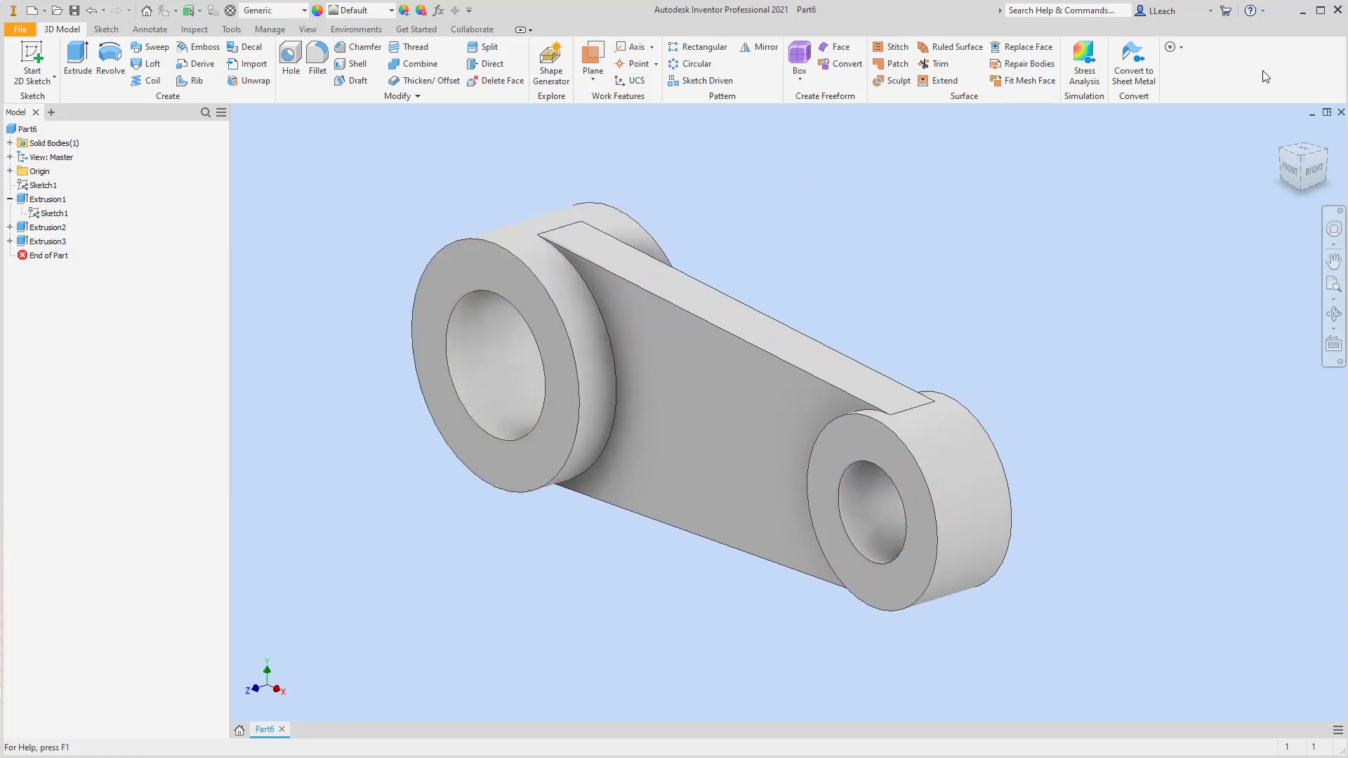
click(1283, 132)
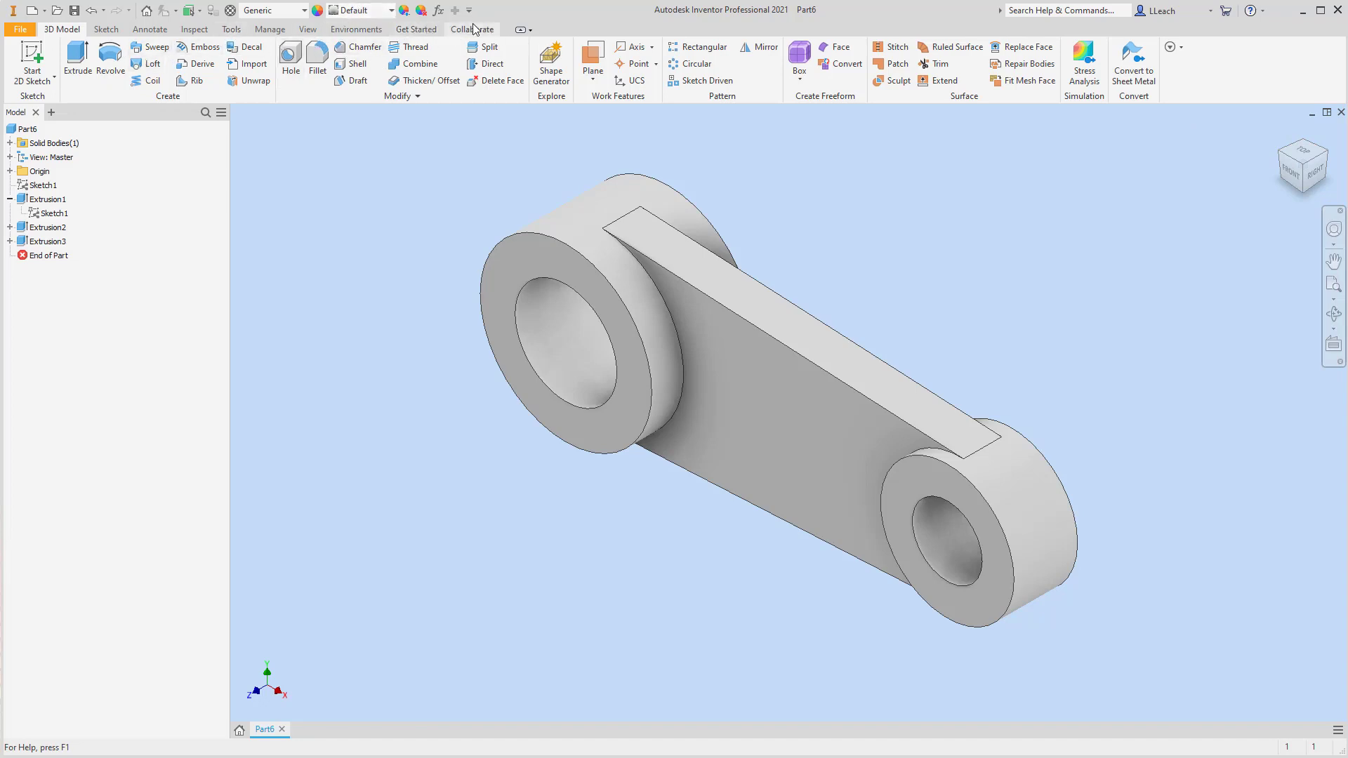
click(309, 28)
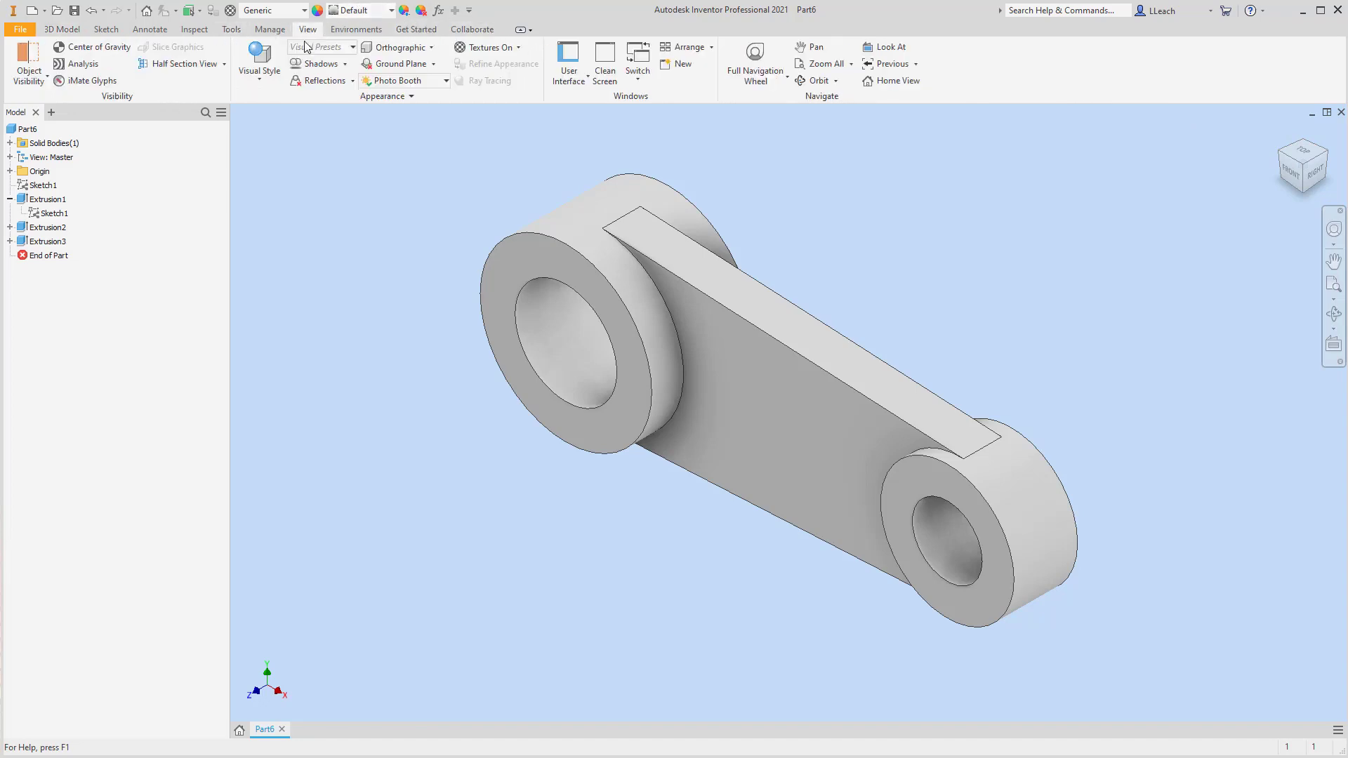
click(264, 79)
click(284, 158)
click(321, 64)
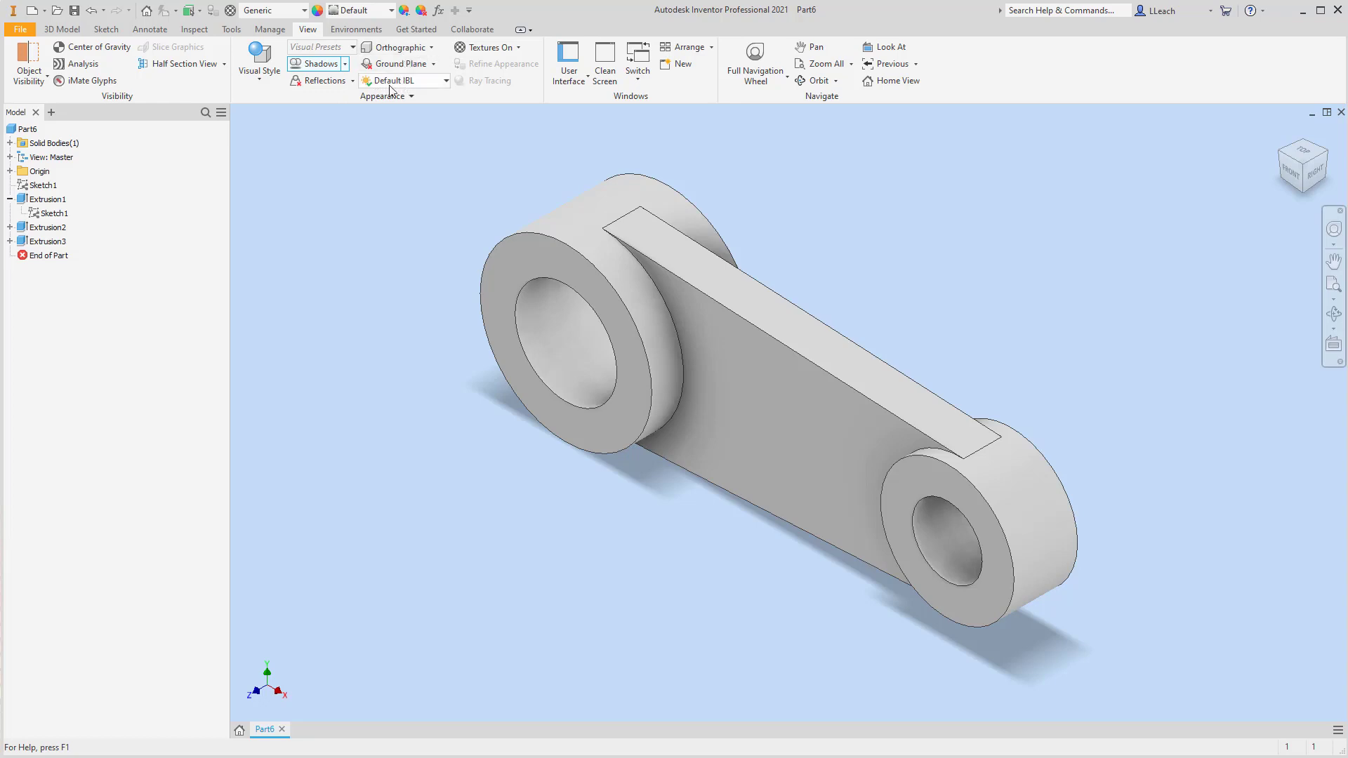
click(416, 81)
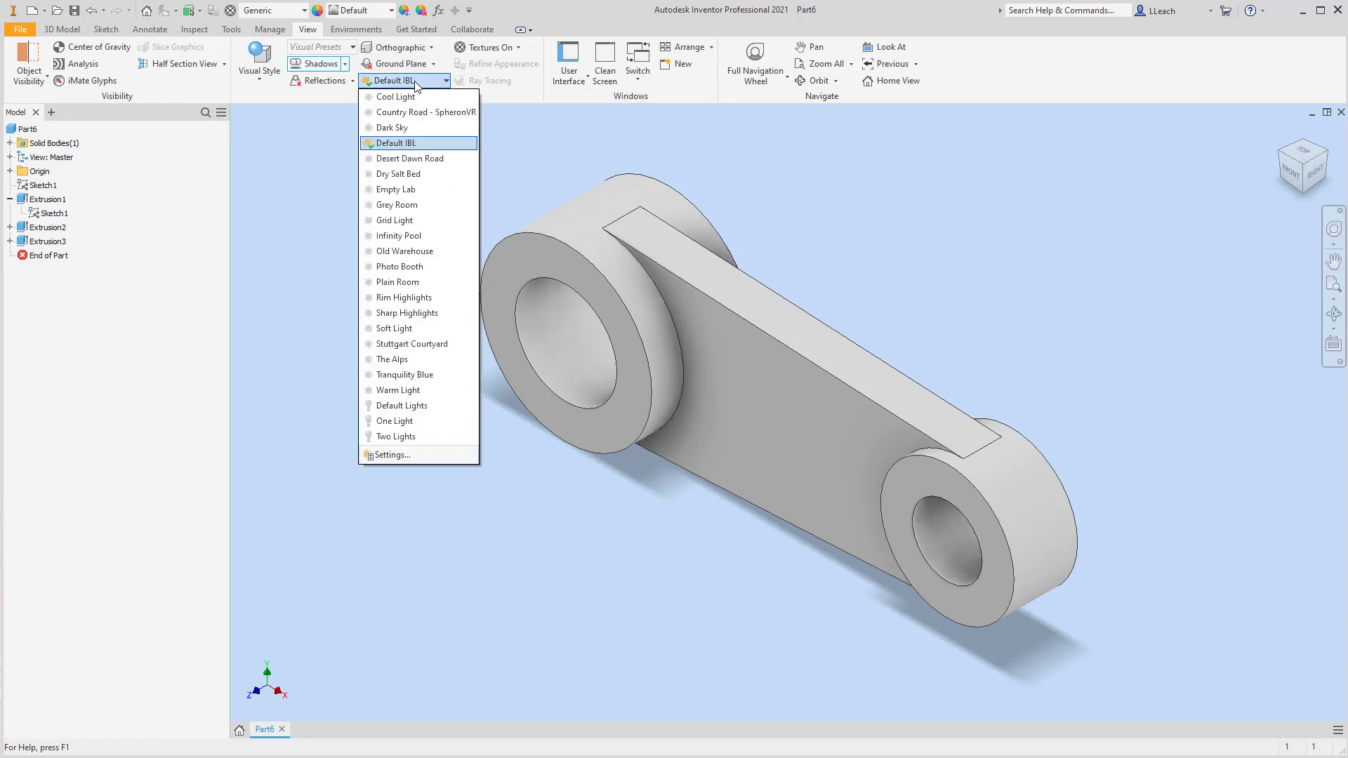
click(398, 267)
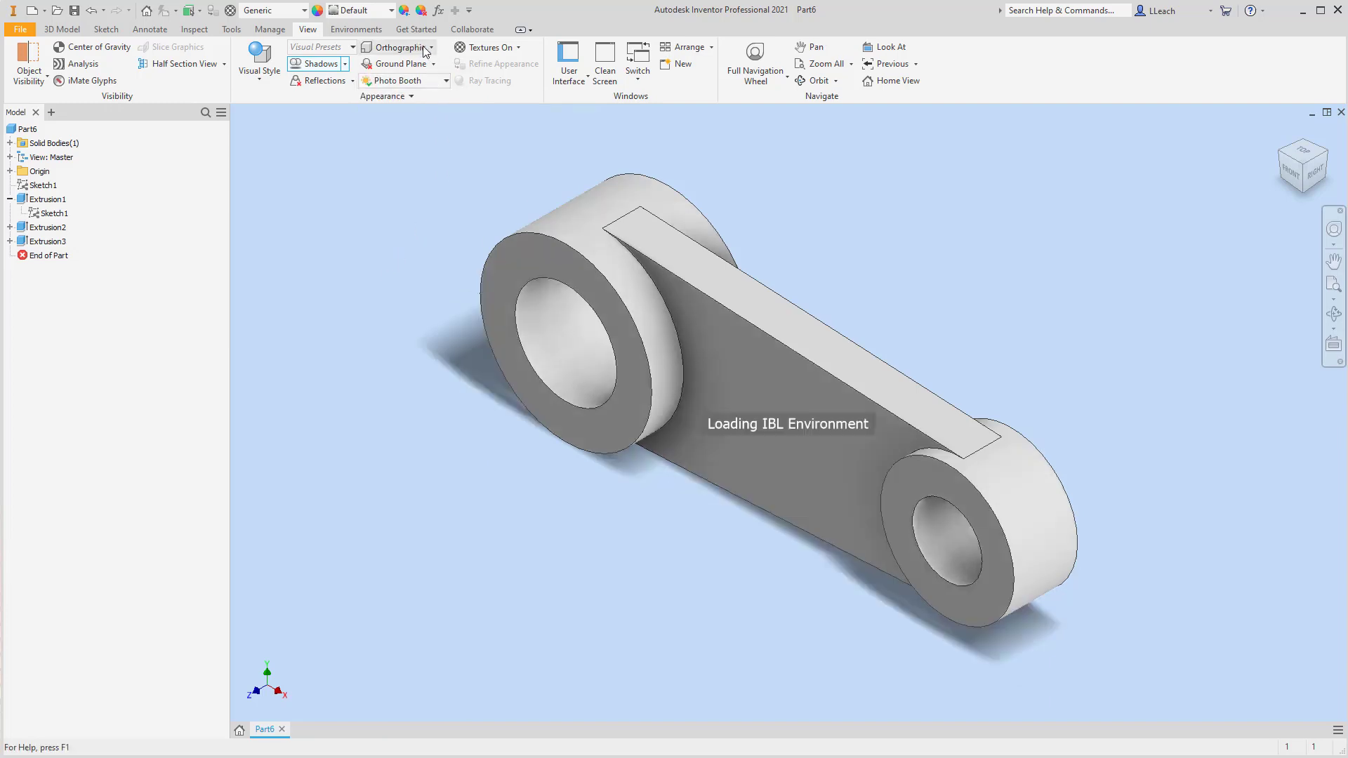
Apply the Smooth - Ivory appearance from the Inventor Material Library to the whole part
click(391, 10)
scroll(374, 238, down, 6)
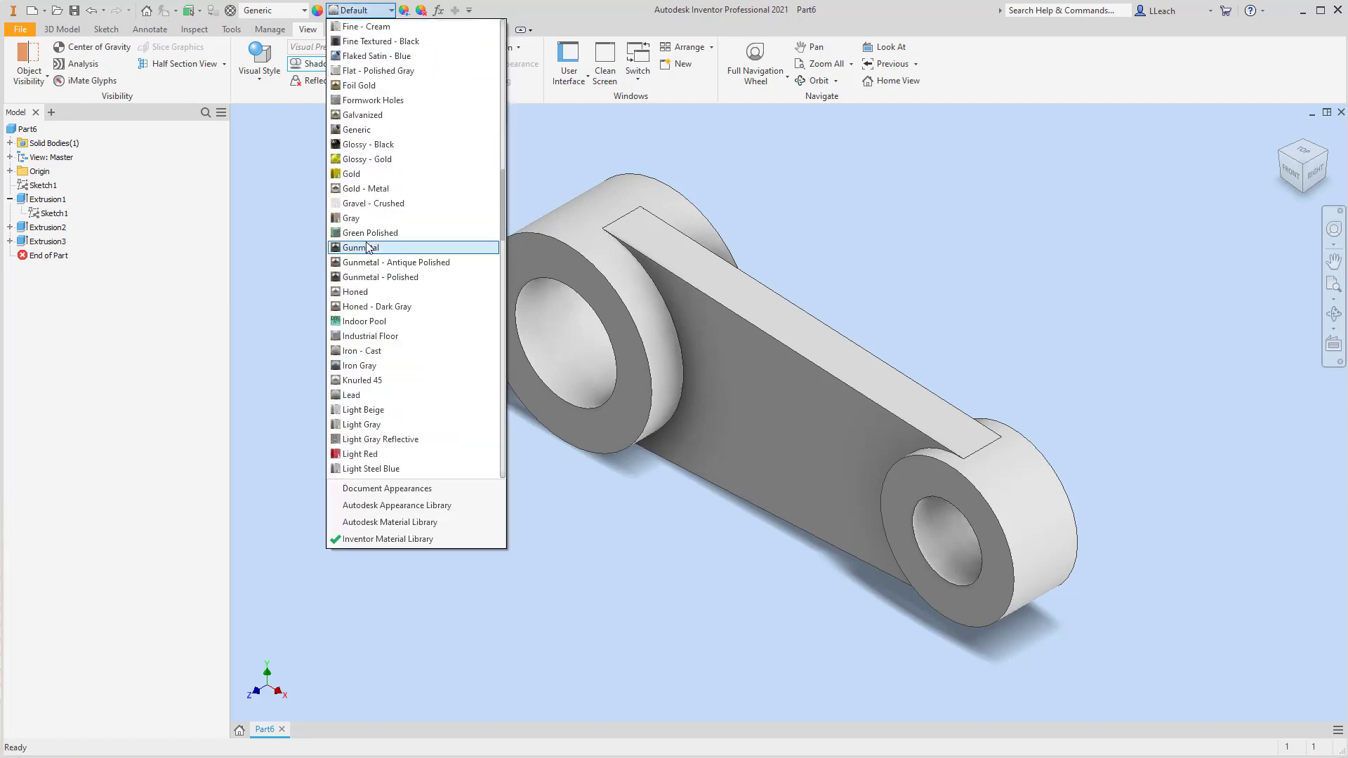
scroll(375, 248, down, 12)
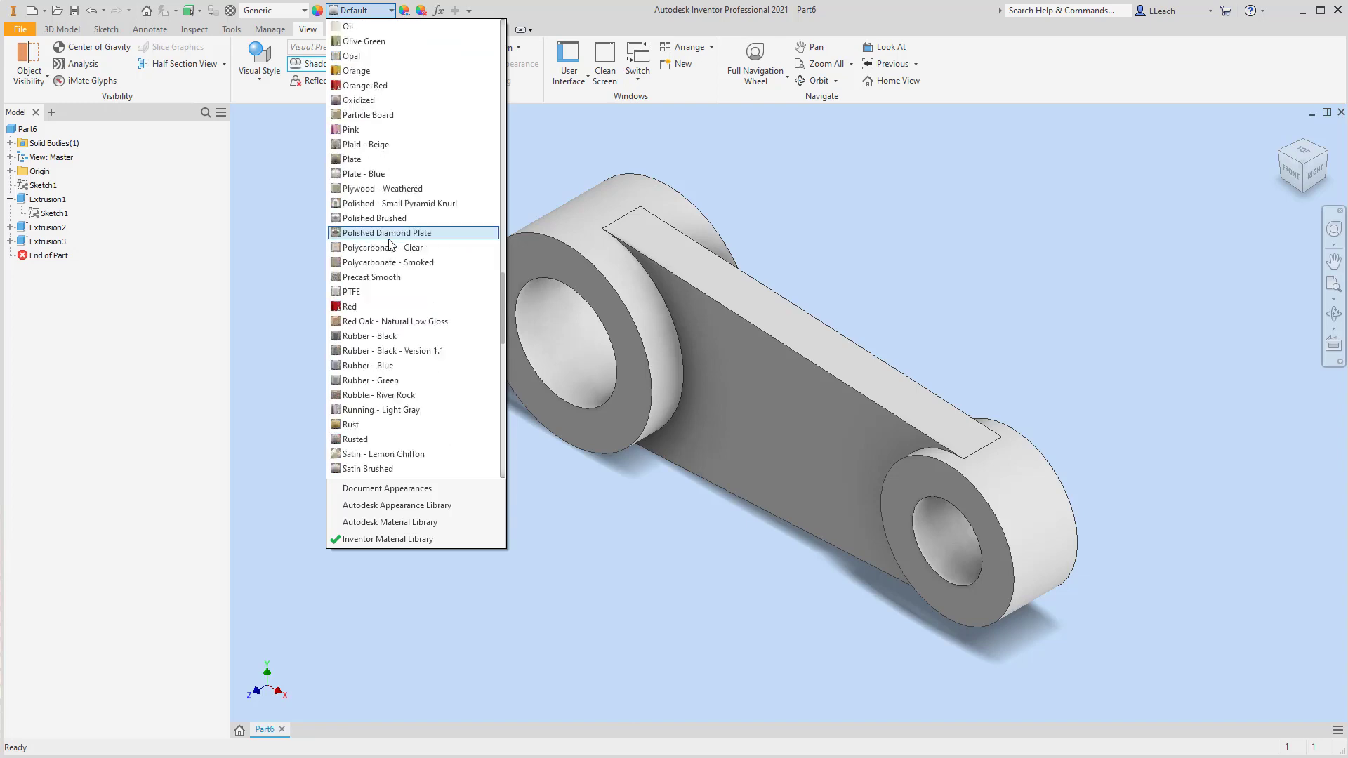
scroll(390, 244, down, 3)
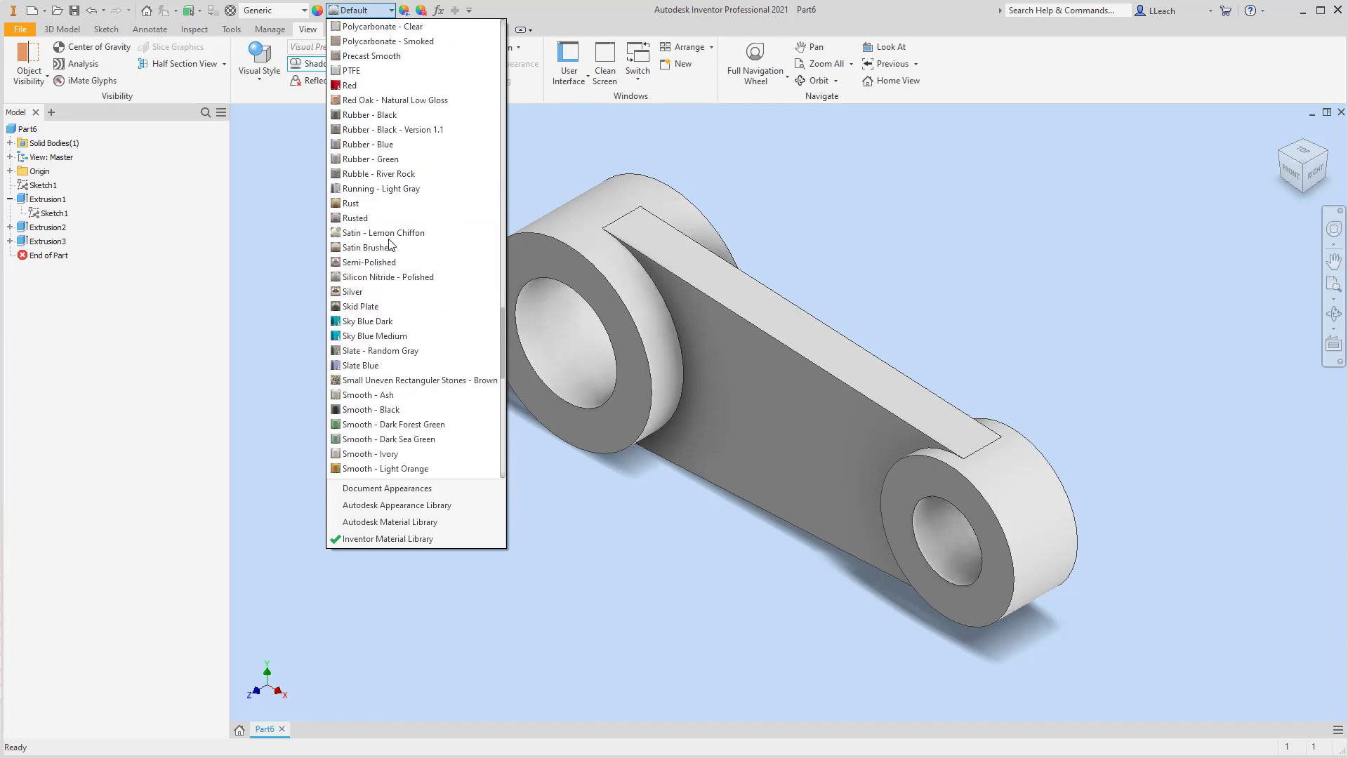
click(391, 457)
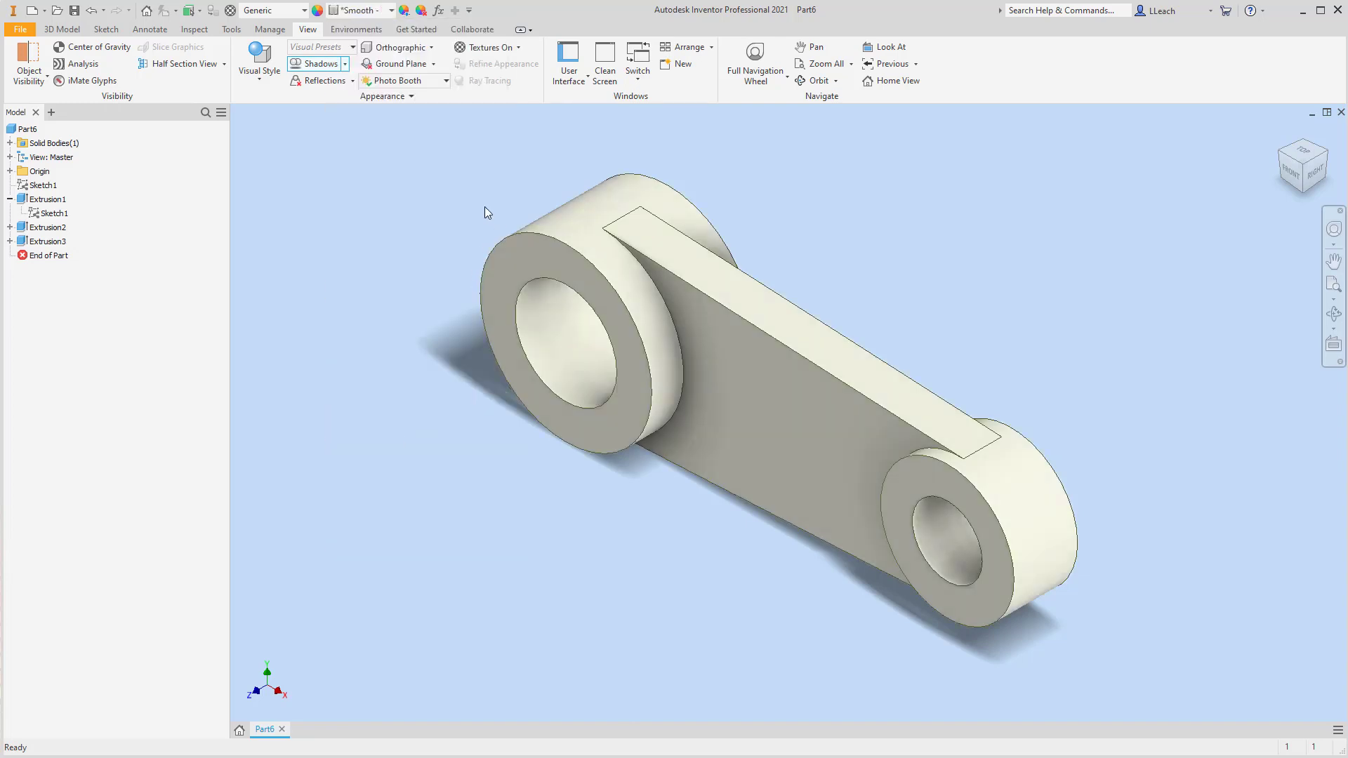
middle_drag(478, 205, 461, 208)
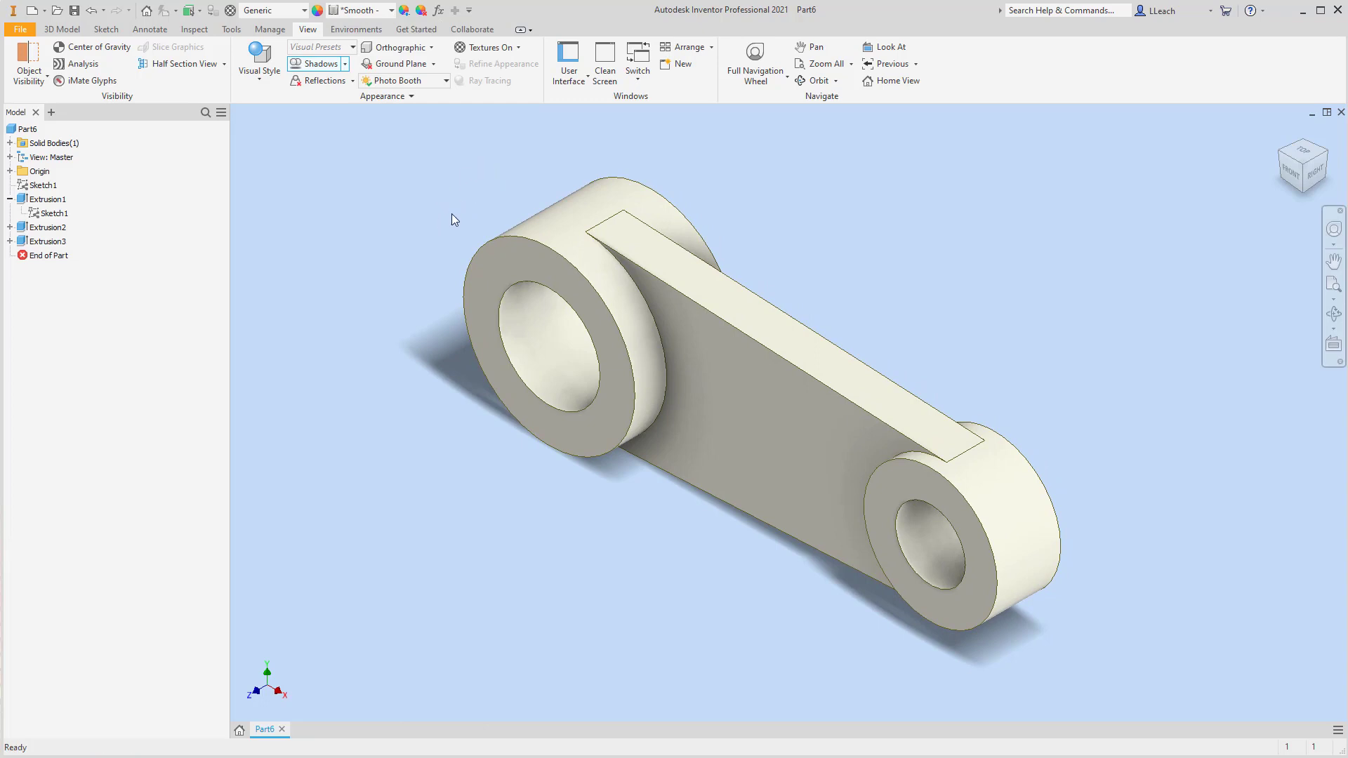
middle_drag(452, 215, 452, 219)
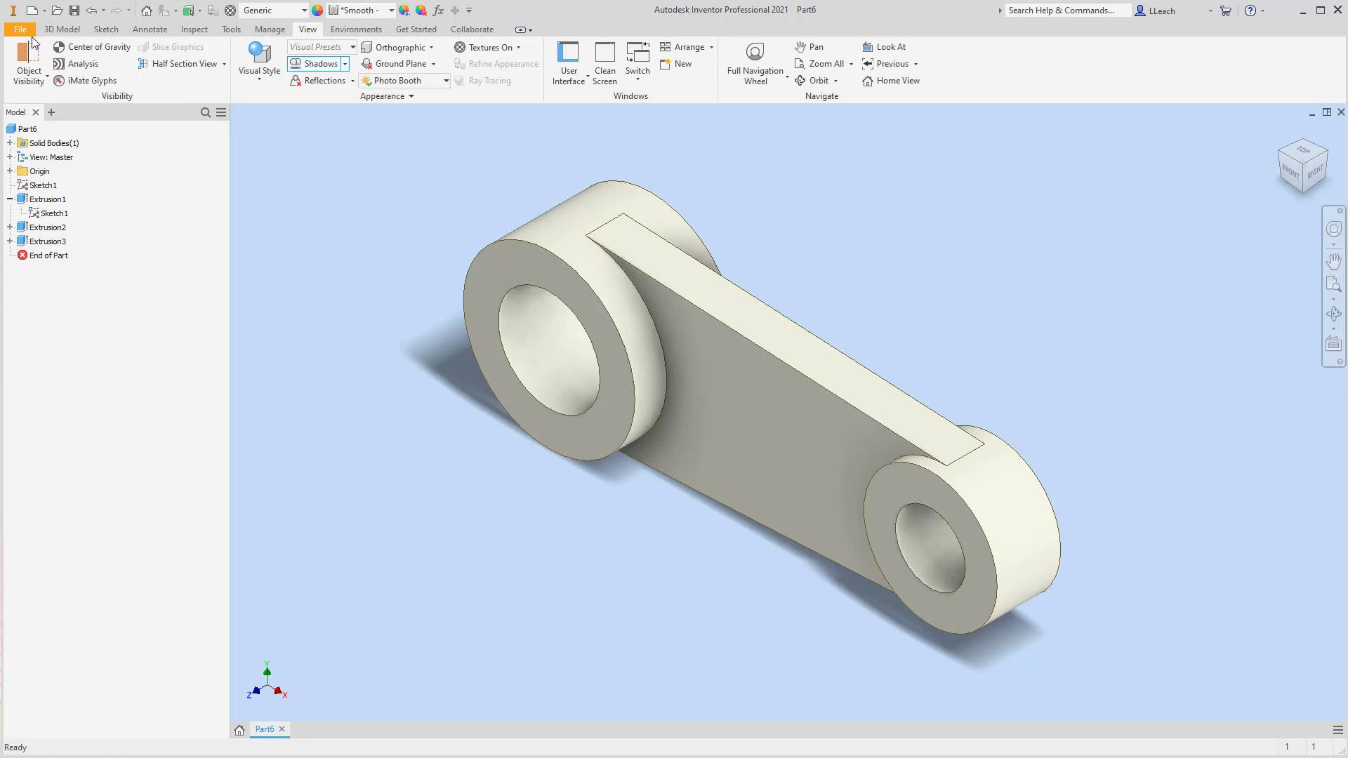
Save the part as PIVOT ARM in the Parametric-Modeling2 folder
click(16, 29)
click(36, 146)
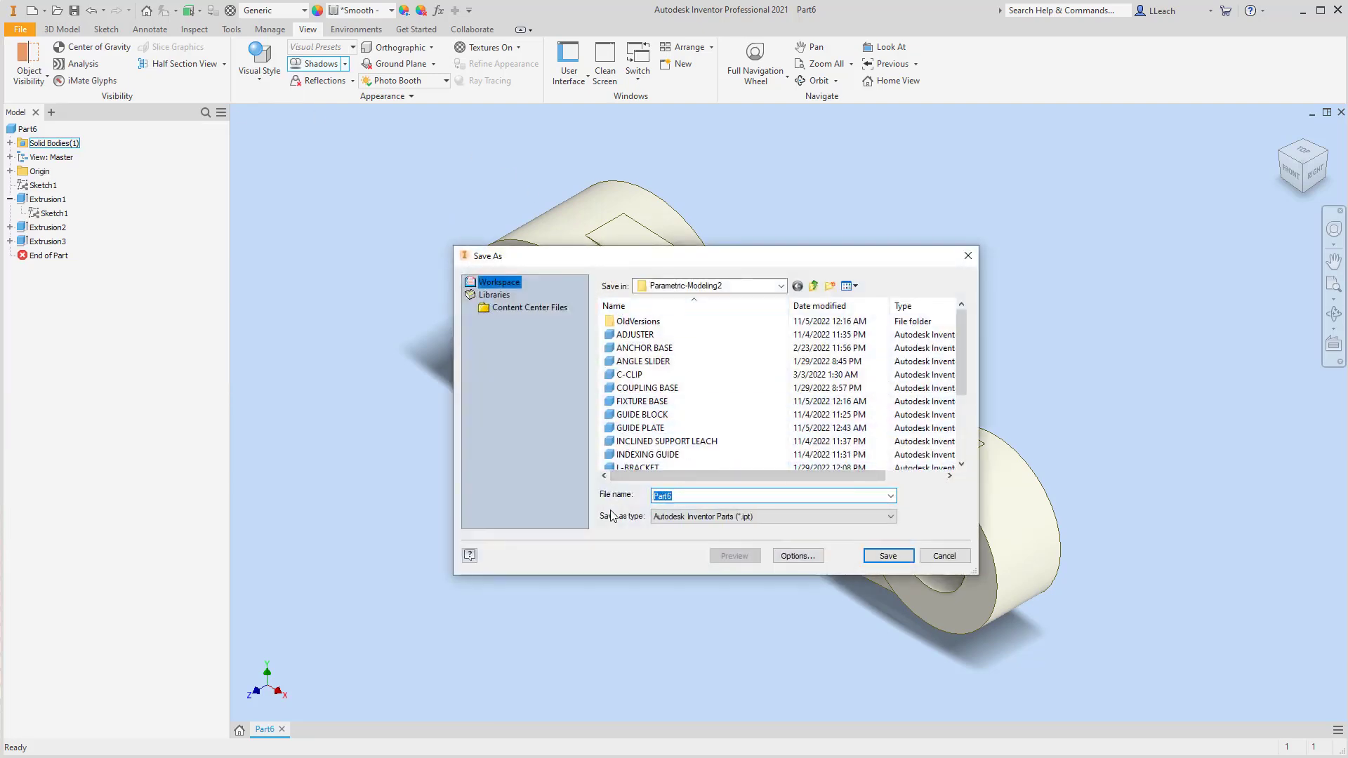
text(PICOT)
key(BackSpace)
key(BackSpace)
key(BackSpace)
key(BackSpace)
text(VO)
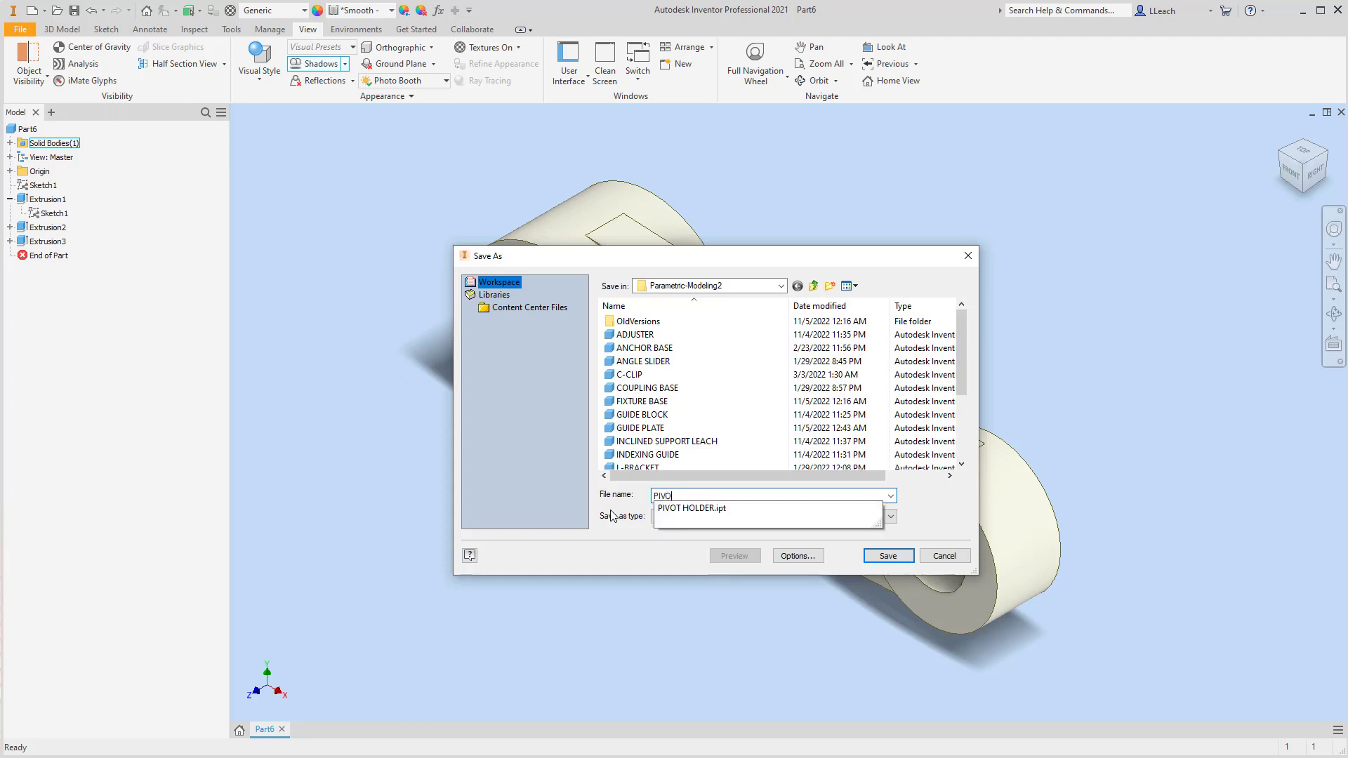
text(T ARM)
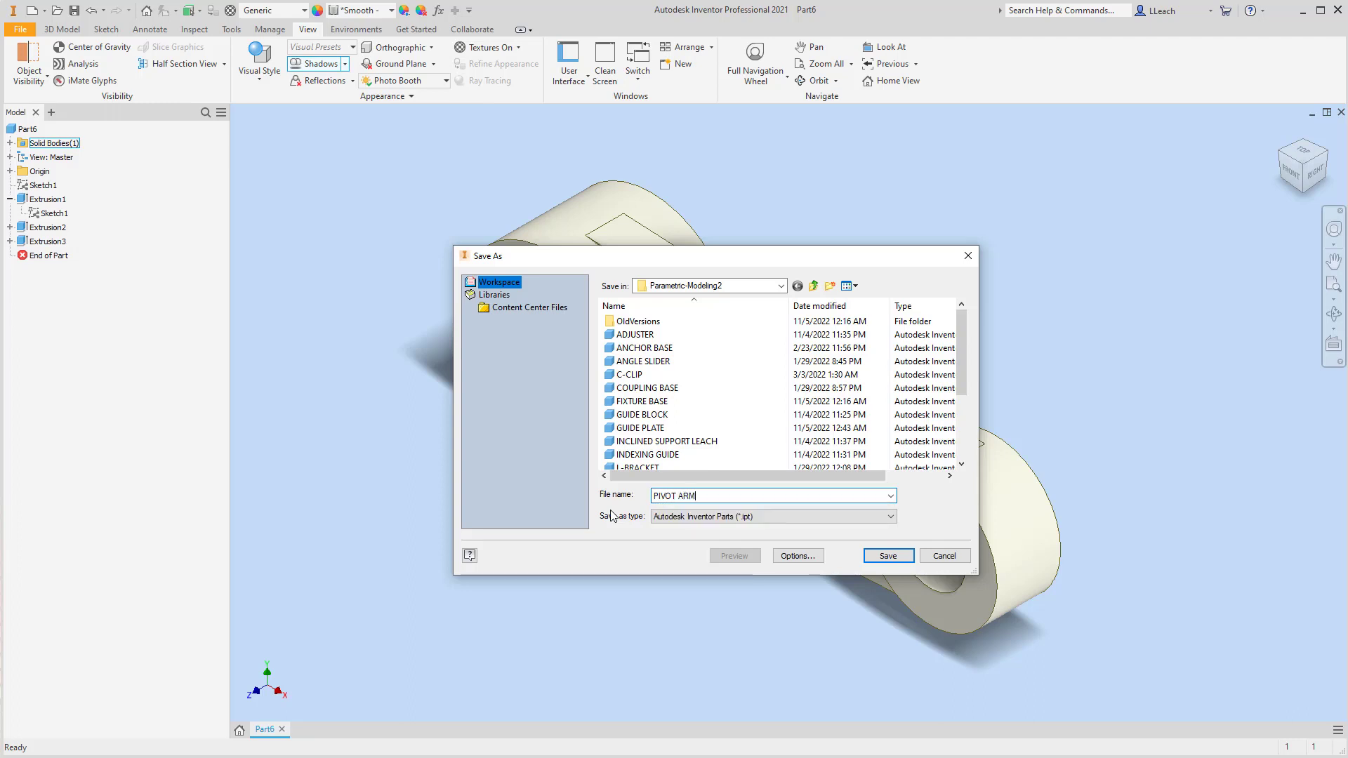
click(889, 555)
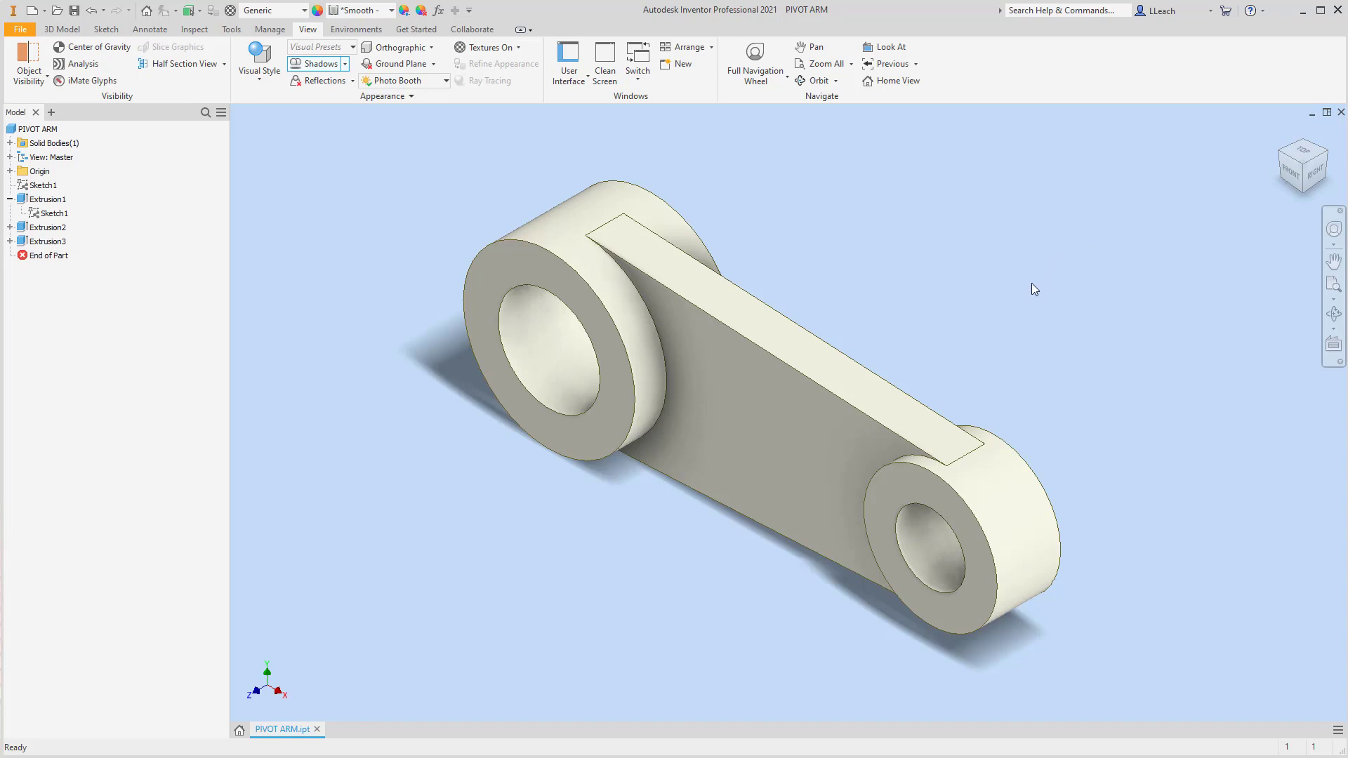
scroll(1030, 285, down, 4)
scroll(1022, 289, up, 3)
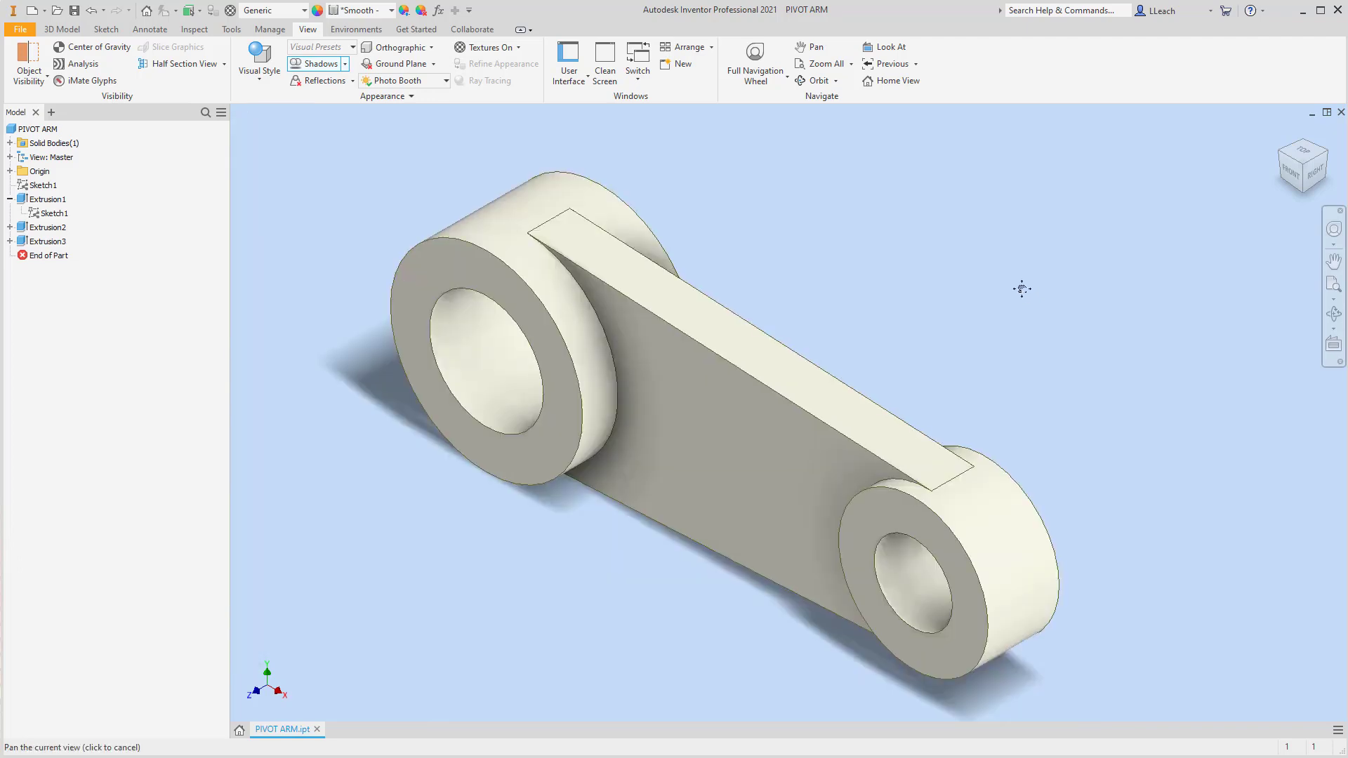
middle_drag(1023, 289, 1077, 277)
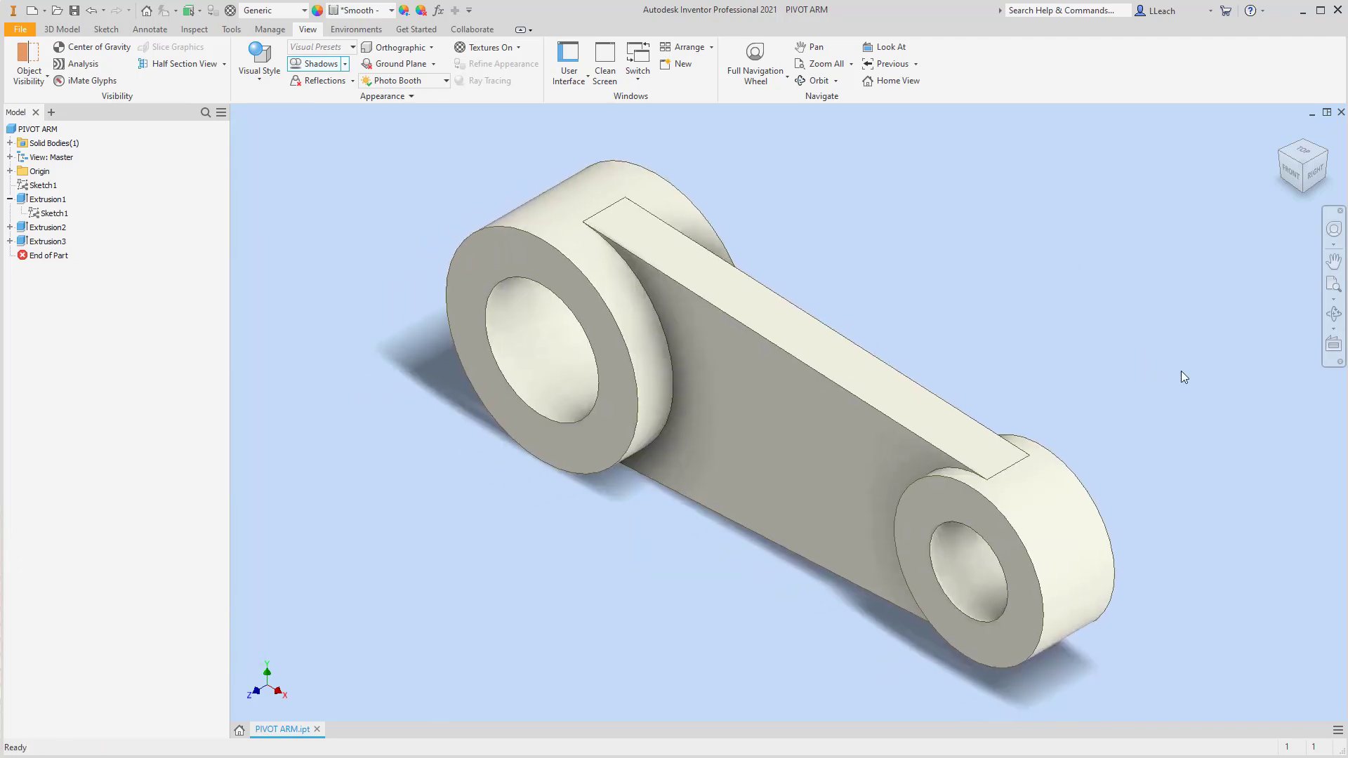